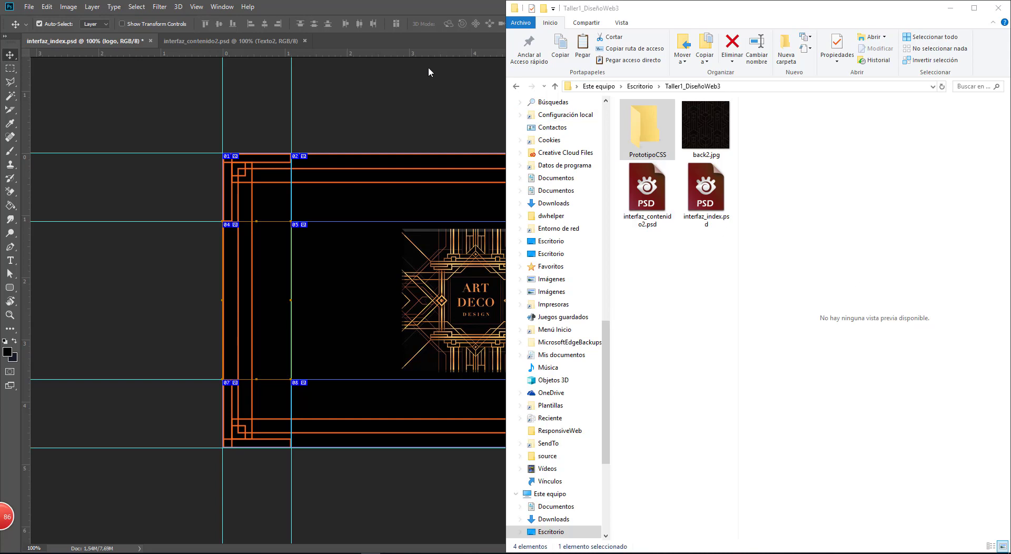
# Step: In interfaz_contenido2.psd, hide the Texto2 group and the art_deco_2 layer, and show the Texto1 and ArtDeco1 groups
pyautogui.click(206, 43)
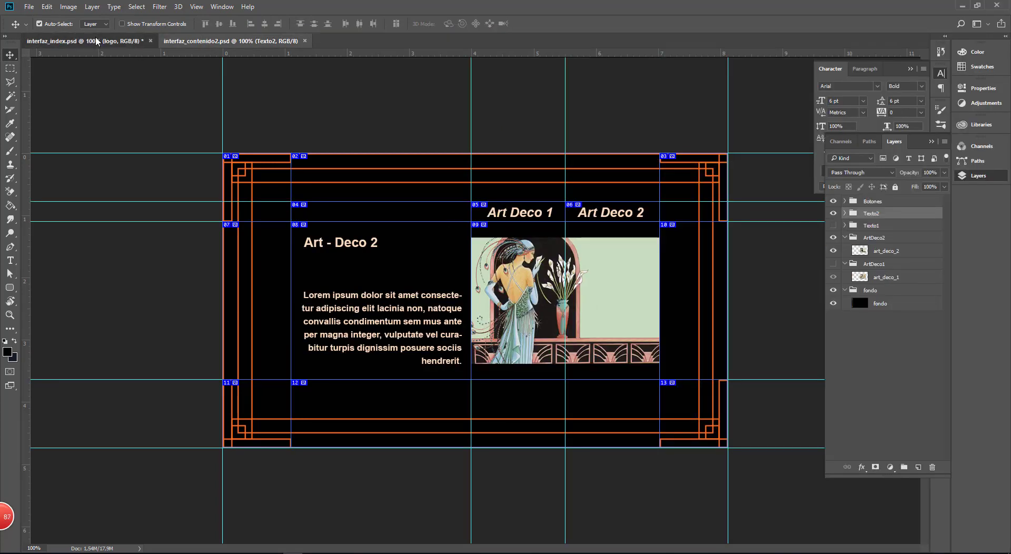
pyautogui.hotkey('ctrl', 'Tab')
pyautogui.click(206, 46)
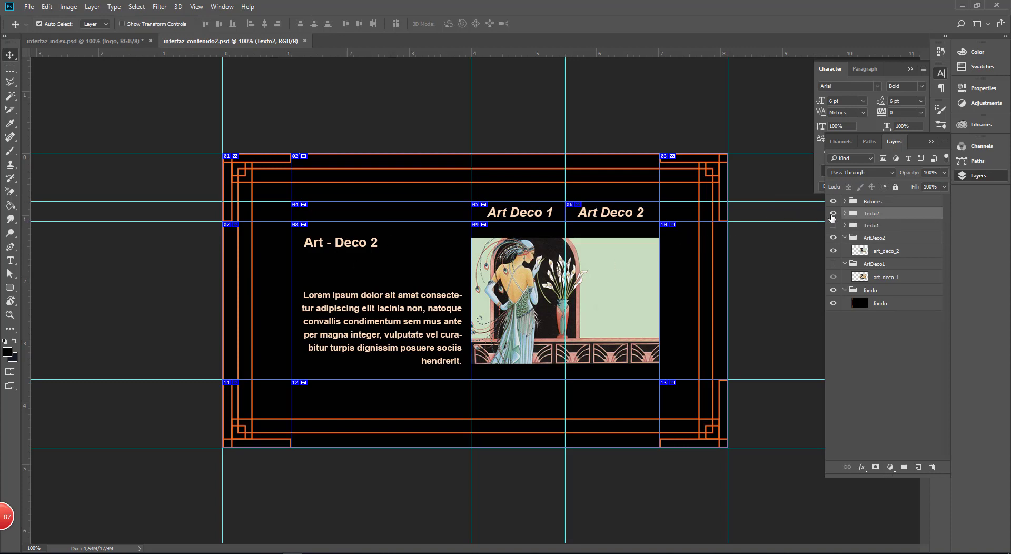
pyautogui.click(833, 214)
pyautogui.click(833, 226)
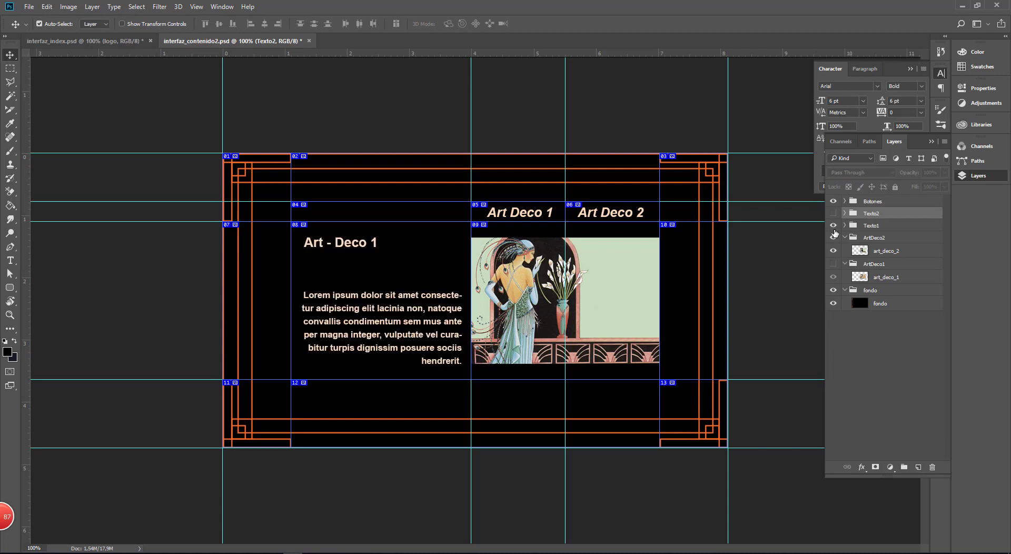
pyautogui.click(834, 250)
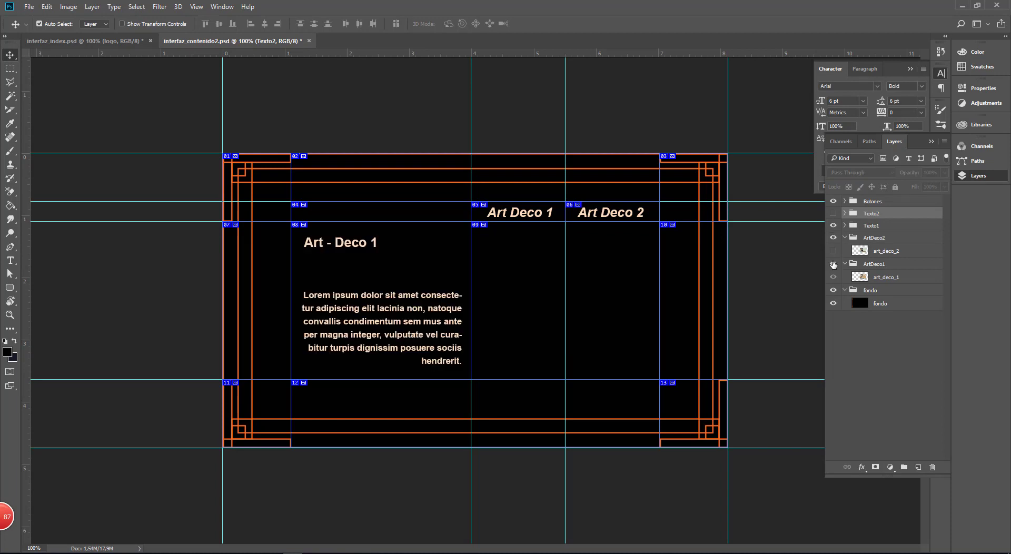
pyautogui.click(833, 264)
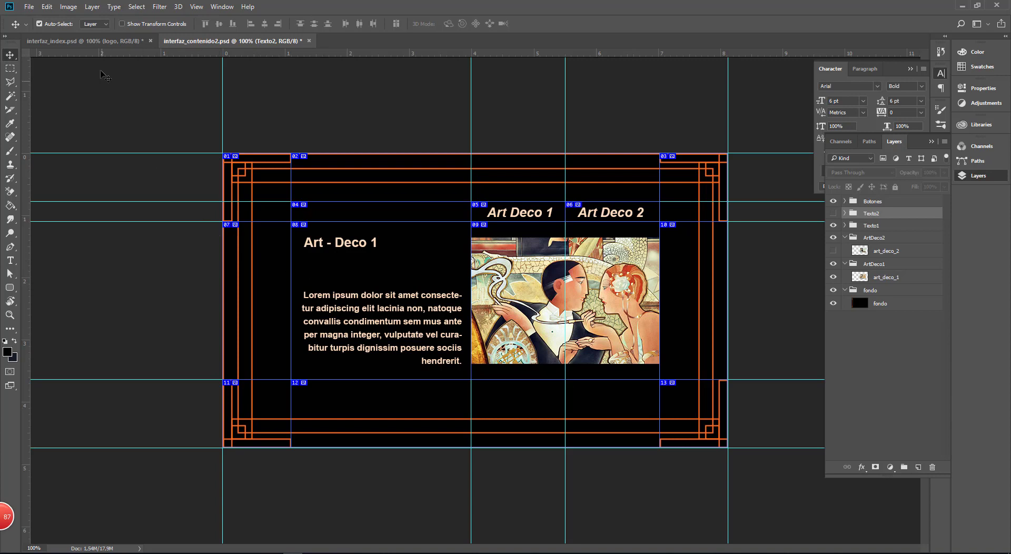
# Step: Return to interfaz_index.psd and save the document
pyautogui.click(101, 46)
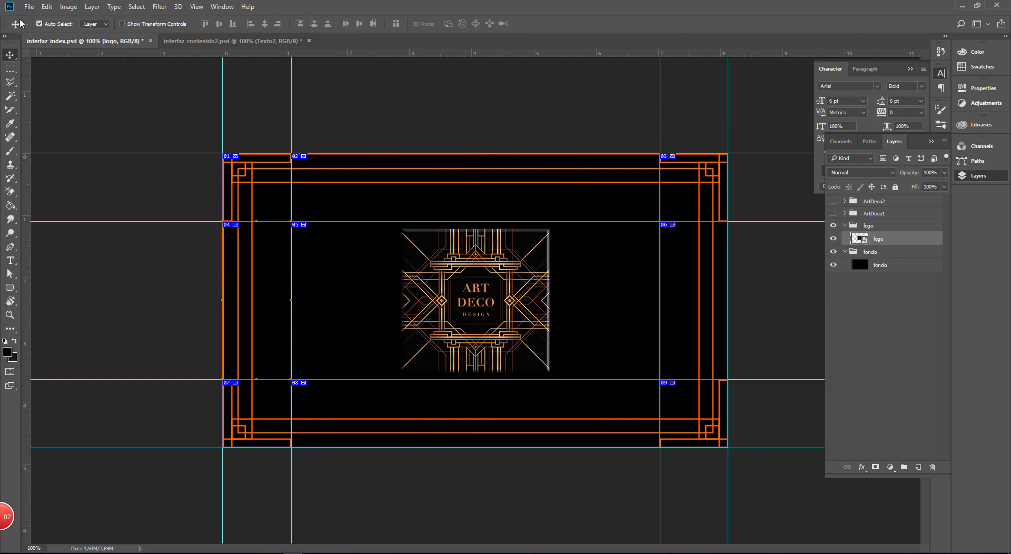
pyautogui.click(29, 8)
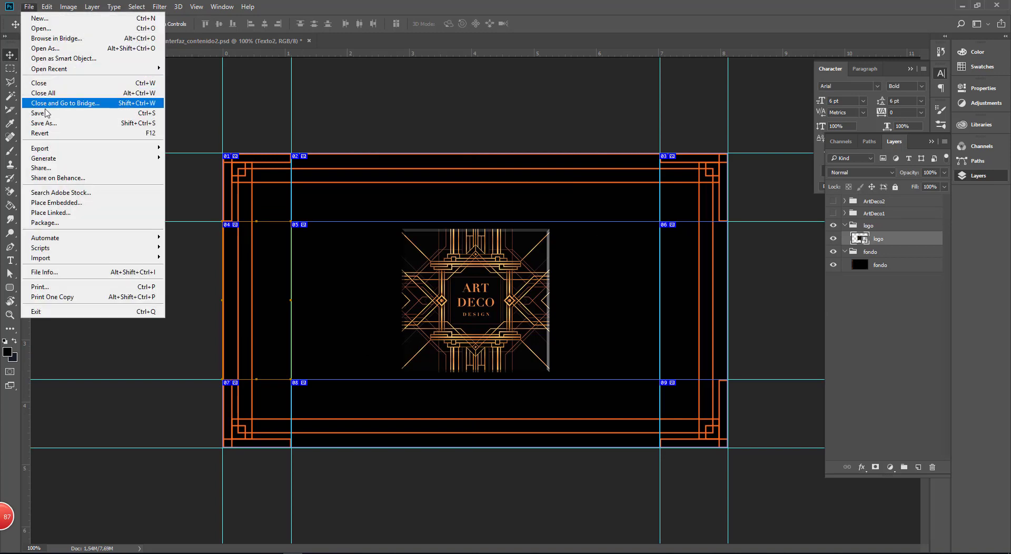
pyautogui.click(45, 113)
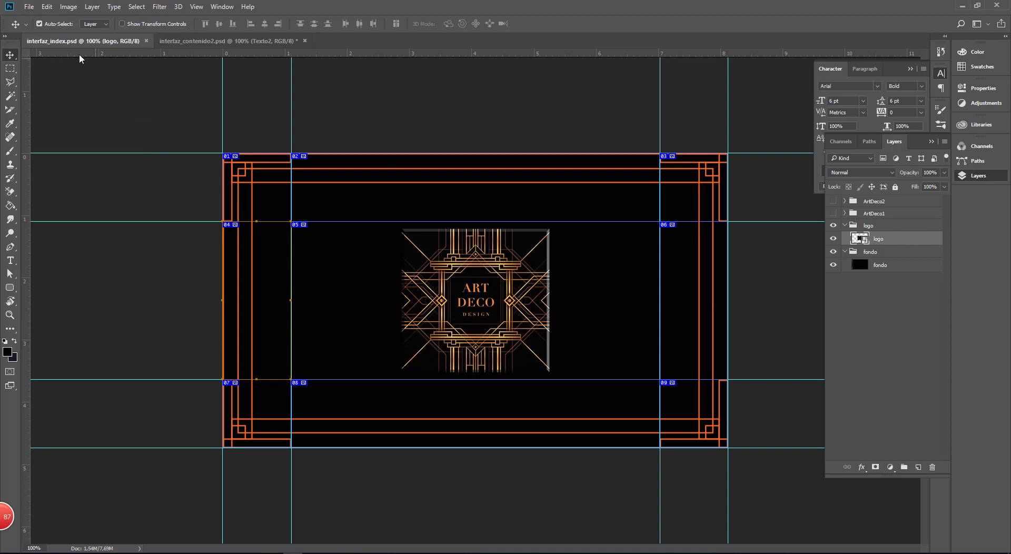
# Step: Run Save for Web on the index design with the JPEG High preset and proceed to saving the optimized output
pyautogui.click(30, 7)
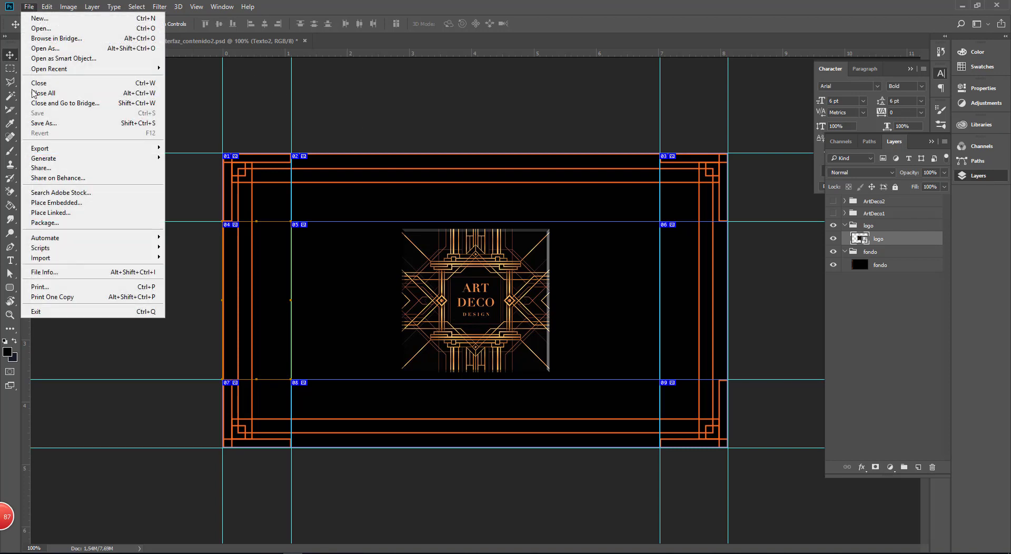
pyautogui.moveTo(46, 149)
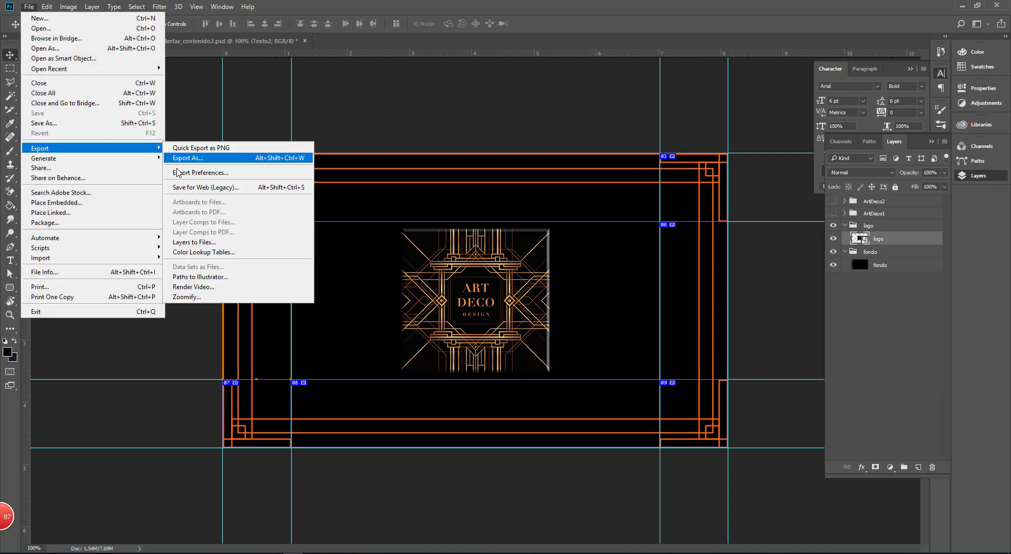
pyautogui.click(206, 187)
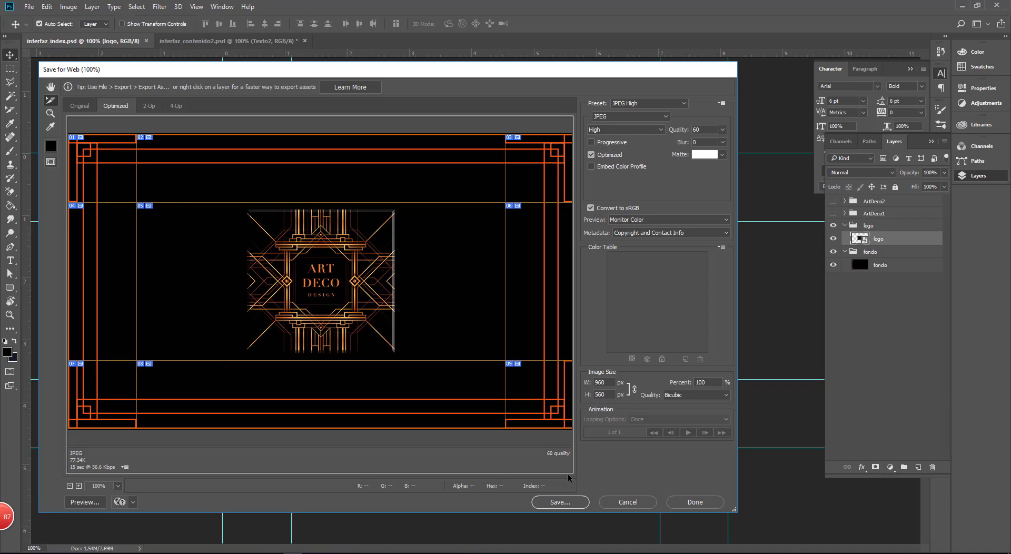
pyautogui.click(554, 503)
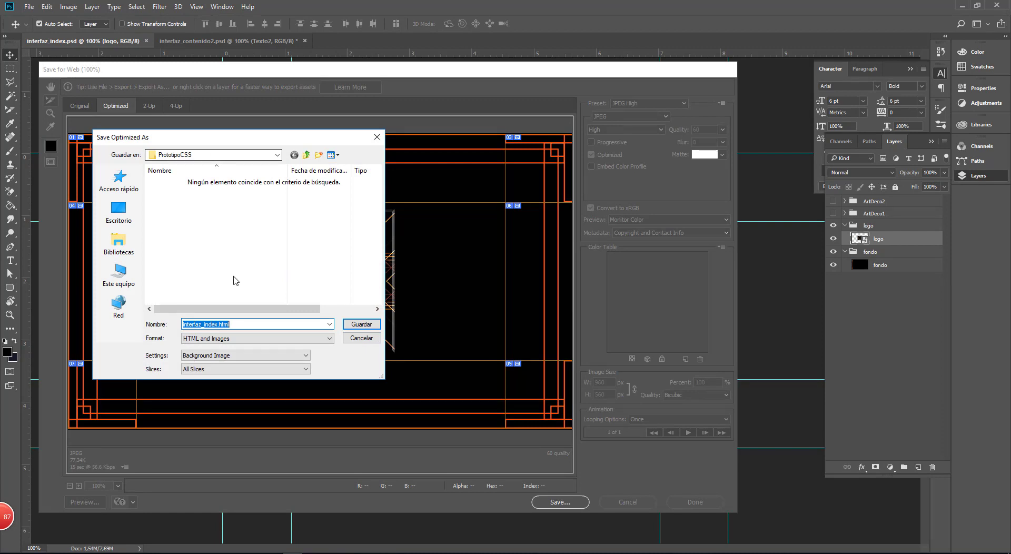
# Step: Name the exported HTML file index.html
pyautogui.click(242, 324)
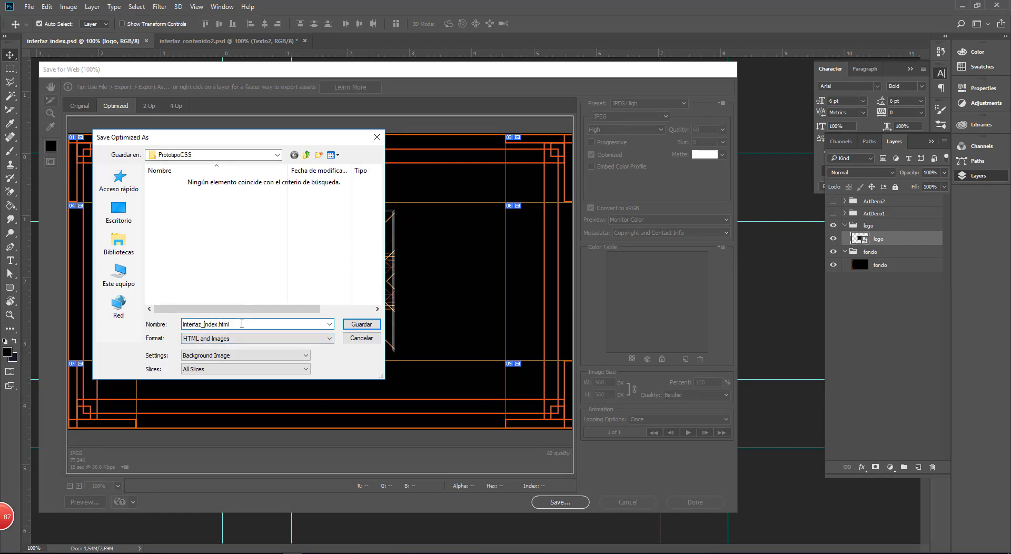
pyautogui.press('BackSpace')
pyautogui.press('BackSpace')
pyautogui.press('BackSpace')
pyautogui.press('BackSpace')
pyautogui.press('BackSpace')
pyautogui.press('BackSpace')
pyautogui.press('BackSpace')
pyautogui.press('BackSpace')
pyautogui.press('BackSpace')
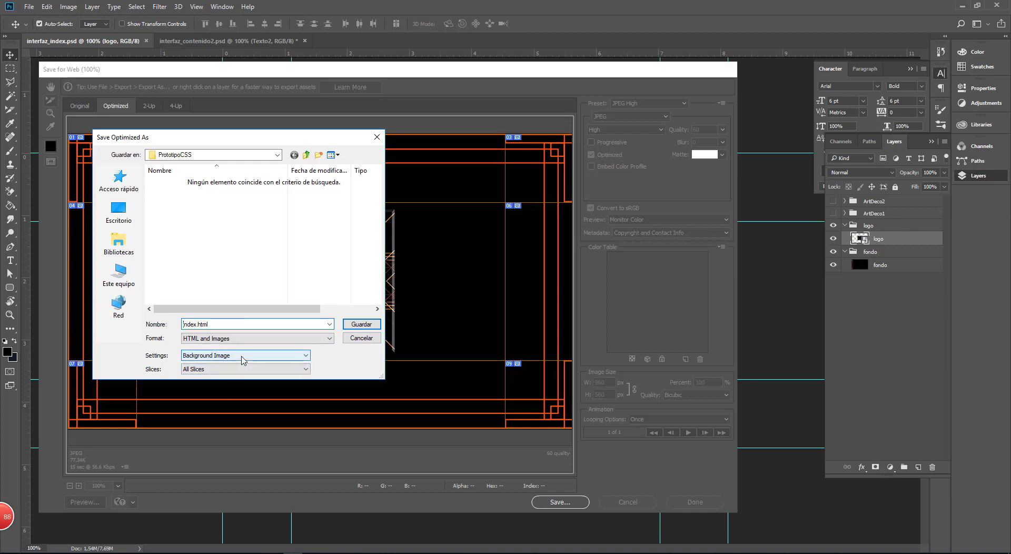
# Step: Accept the slice output settings with CSS generated and referenced by ID, and save the HTML and images in the PrototipoCSS folder
pyautogui.click(235, 356)
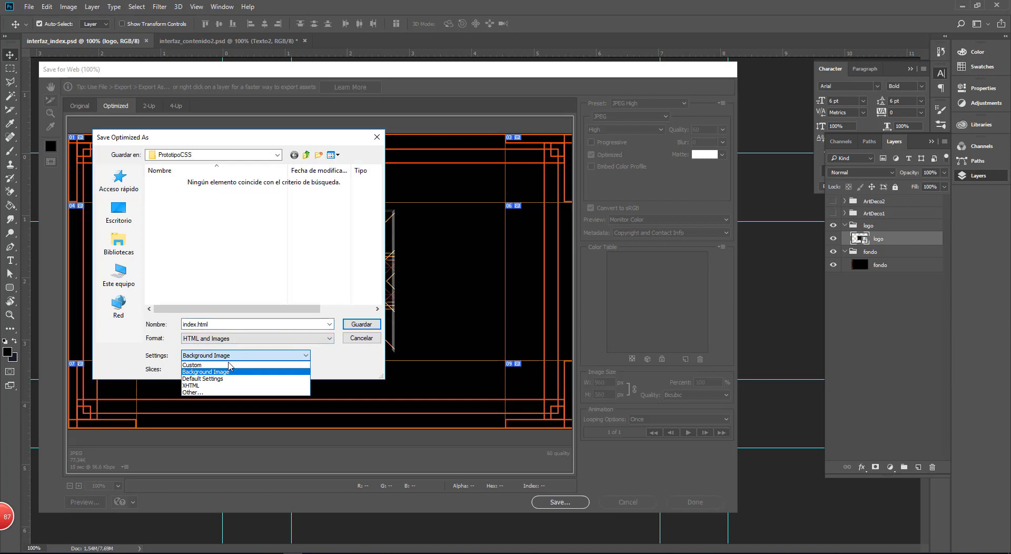
pyautogui.click(204, 393)
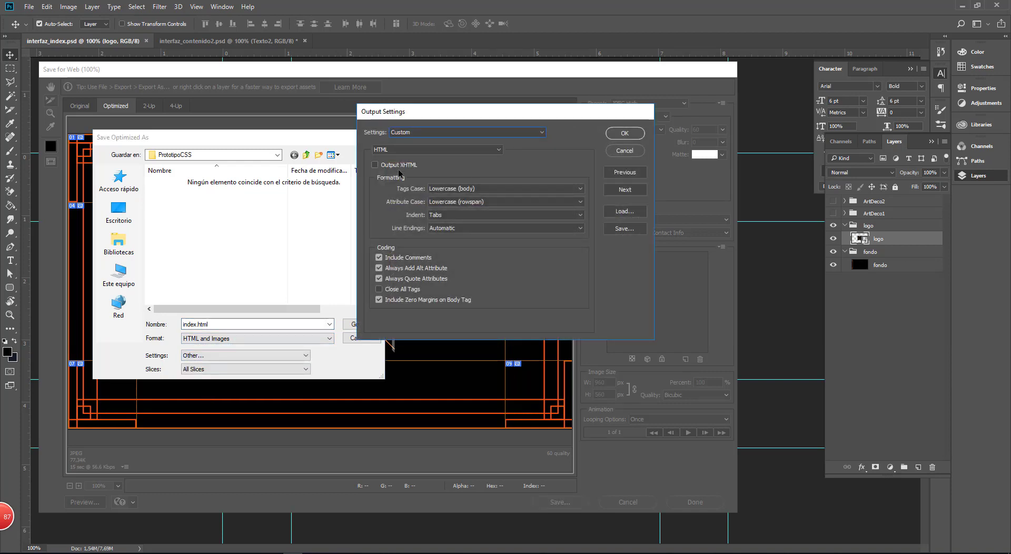
pyautogui.moveTo(473, 114); pyautogui.dragTo(340, 150)
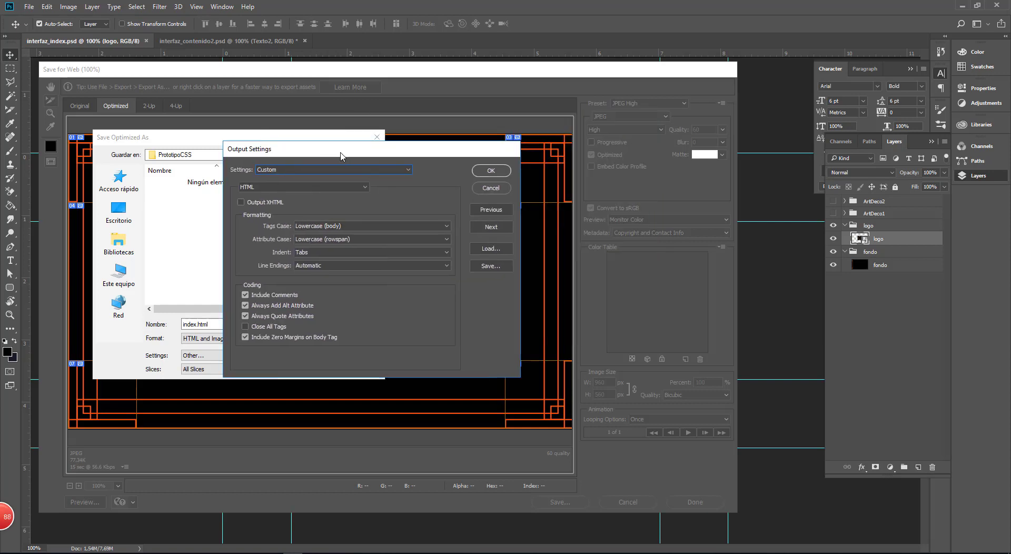
pyautogui.click(266, 188)
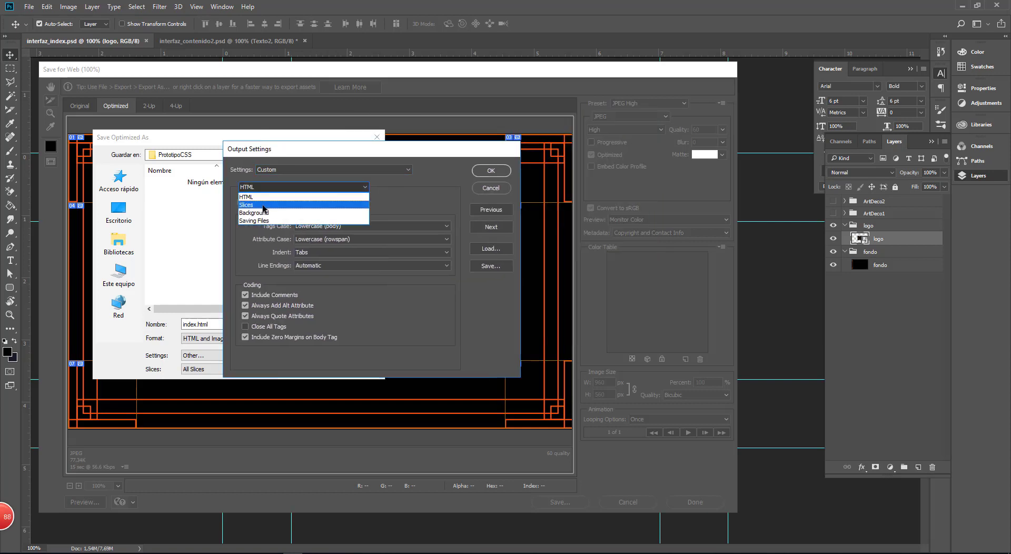
pyautogui.click(264, 209)
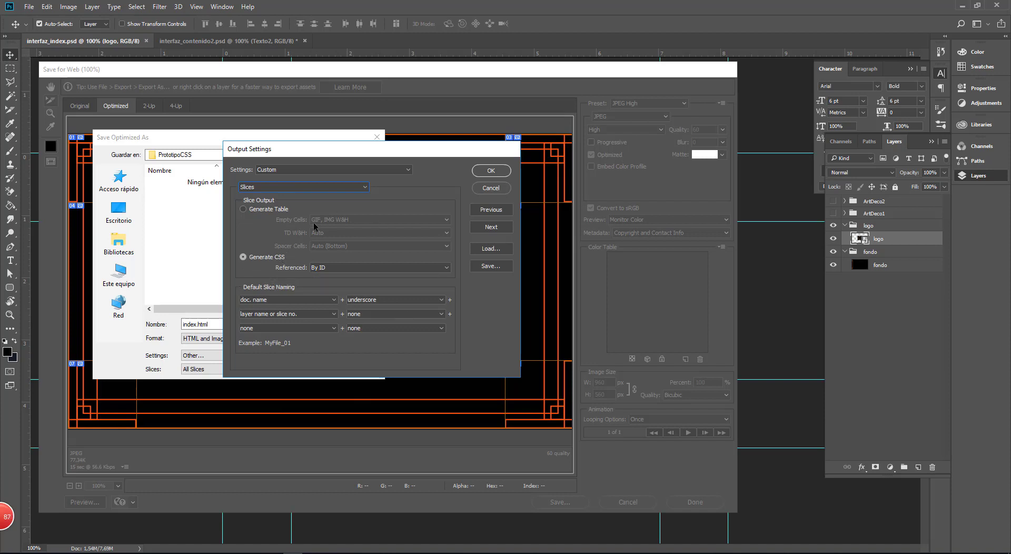
pyautogui.click(490, 172)
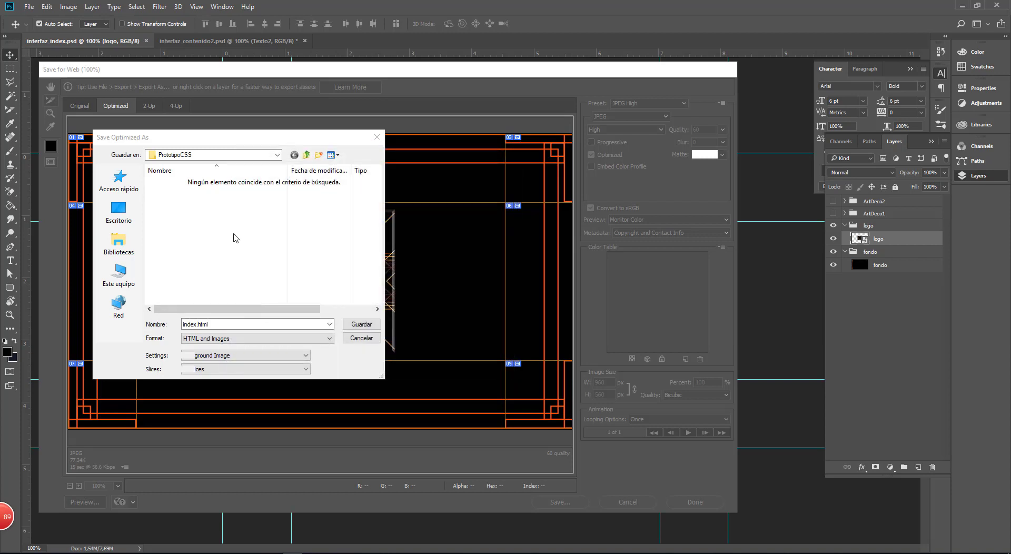
pyautogui.click(362, 326)
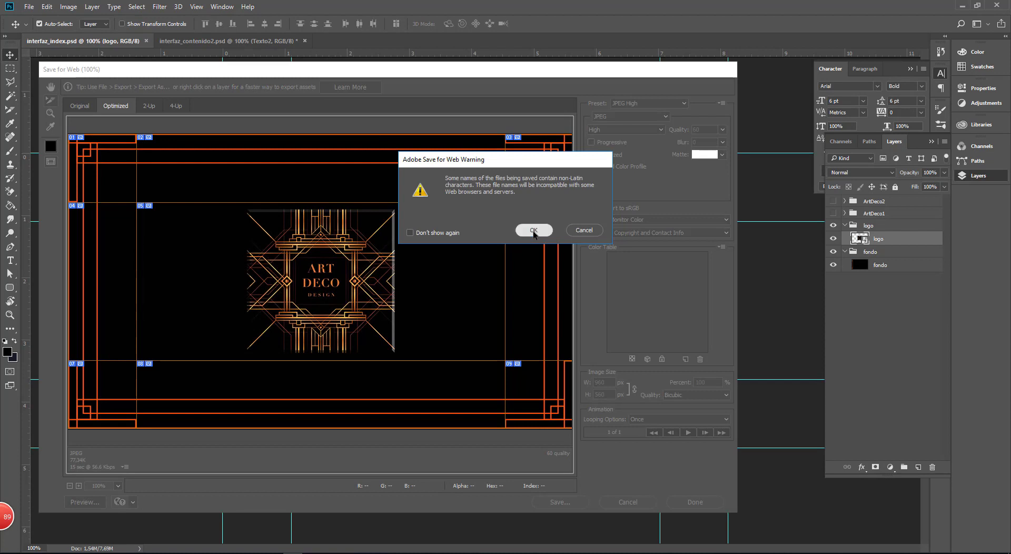
pyautogui.click(533, 230)
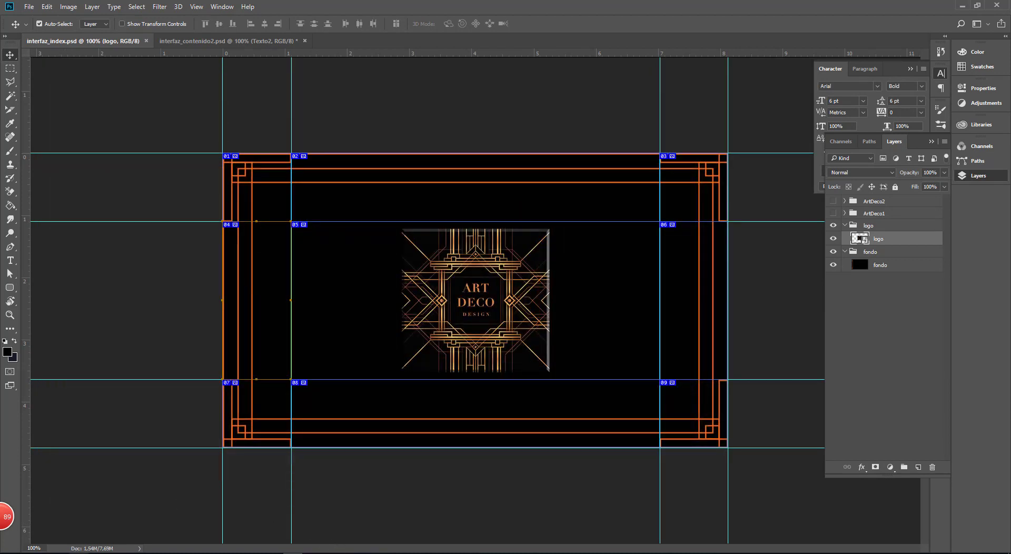
# Step: Preview index.html from the PrototipoCSS folder in the Opera browser, and switch to Sublime Text
pyautogui.moveTo(98, 553)
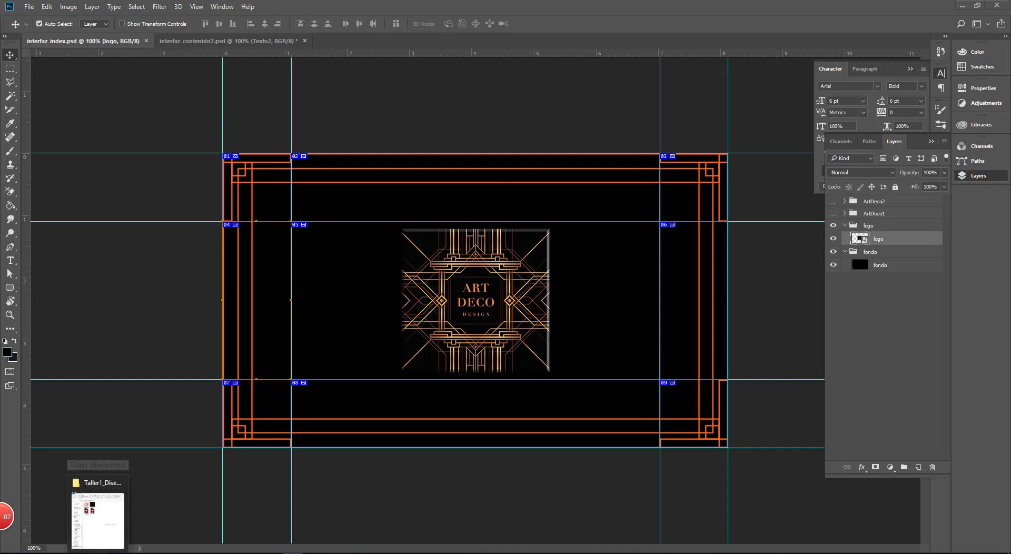
pyautogui.click(98, 519)
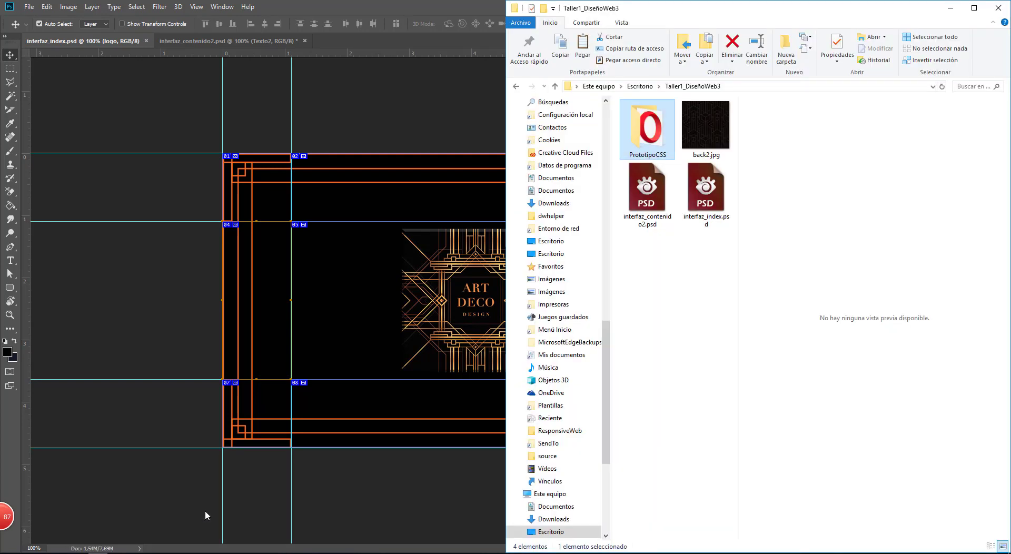
pyautogui.doubleClick(658, 142)
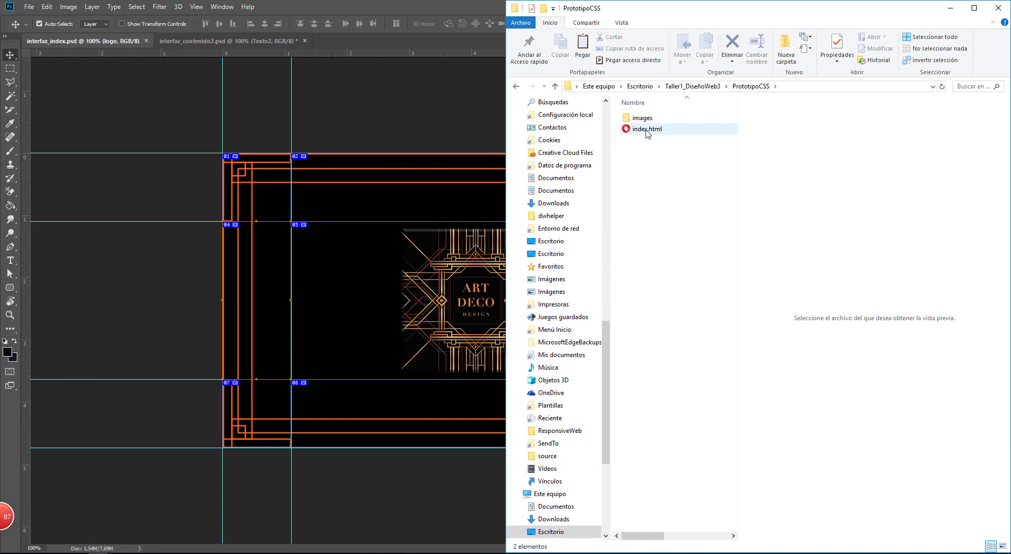
pyautogui.moveTo(654, 129); pyautogui.dragTo(389, 12)
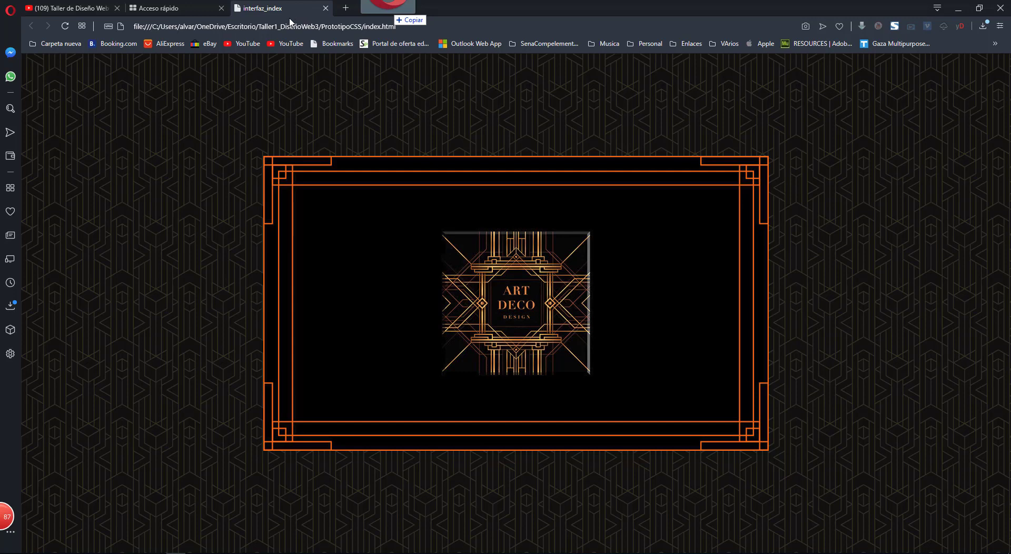
pyautogui.moveTo(290, 23); pyautogui.dragTo(290, 25)
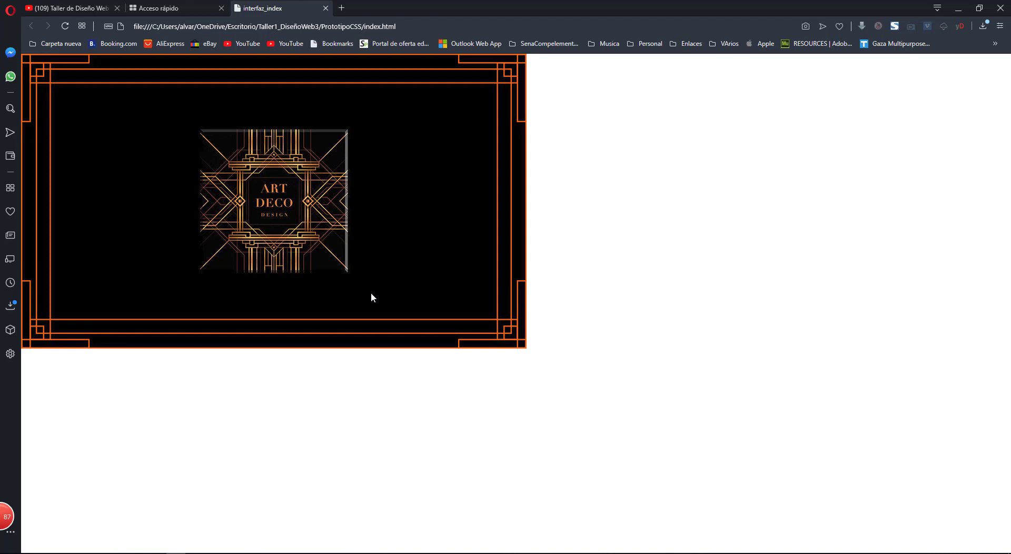
pyautogui.click(332, 551)
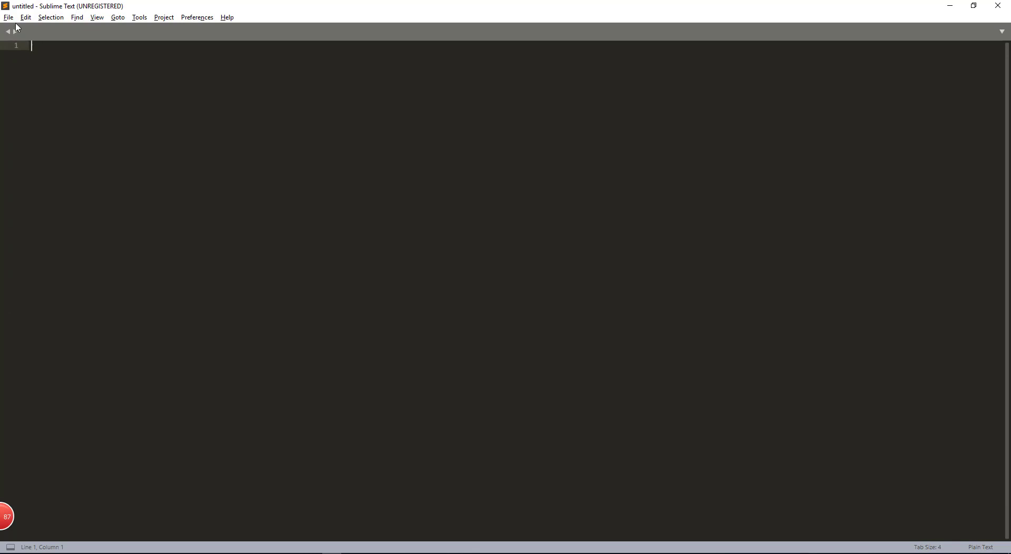
pyautogui.click(8, 17)
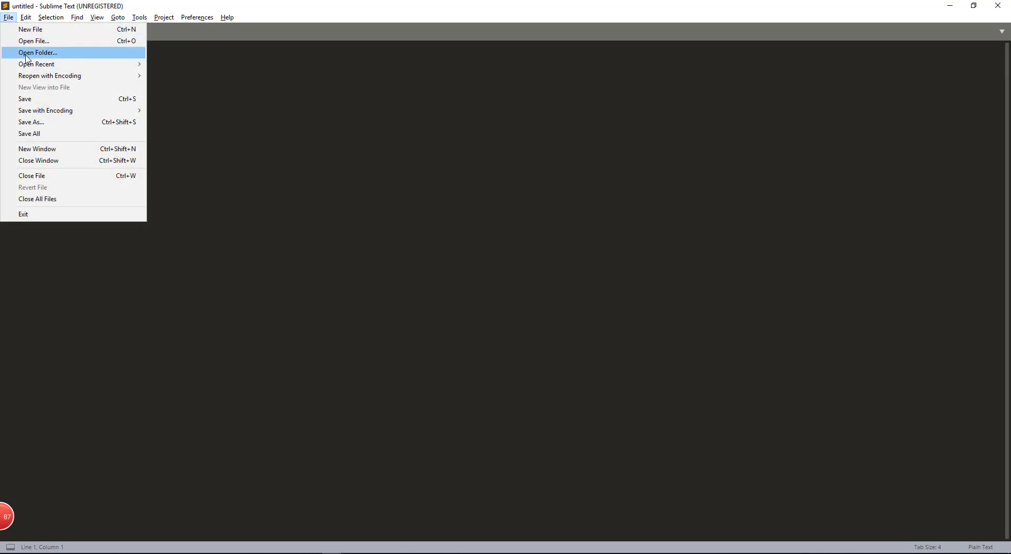
pyautogui.moveTo(132, 65)
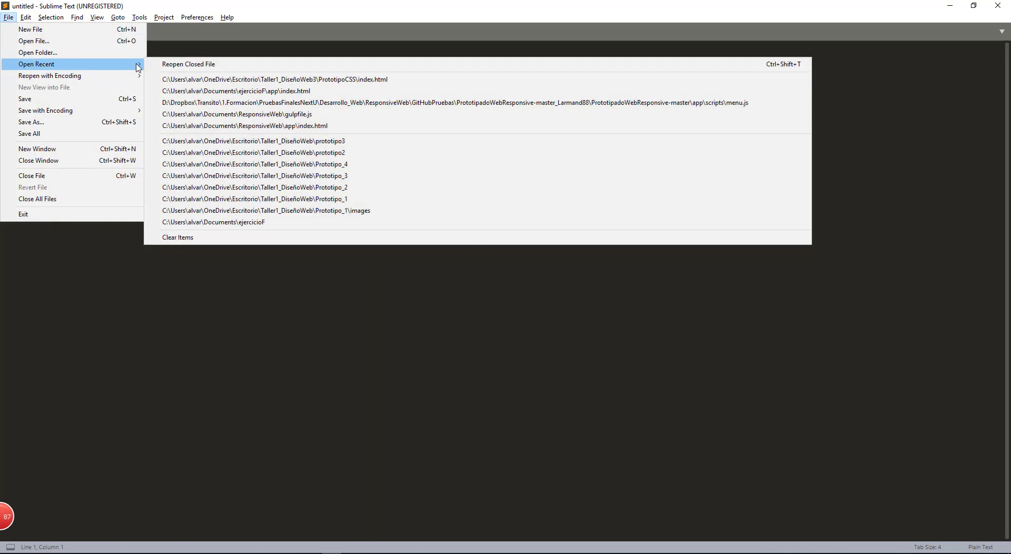
pyautogui.click(169, 80)
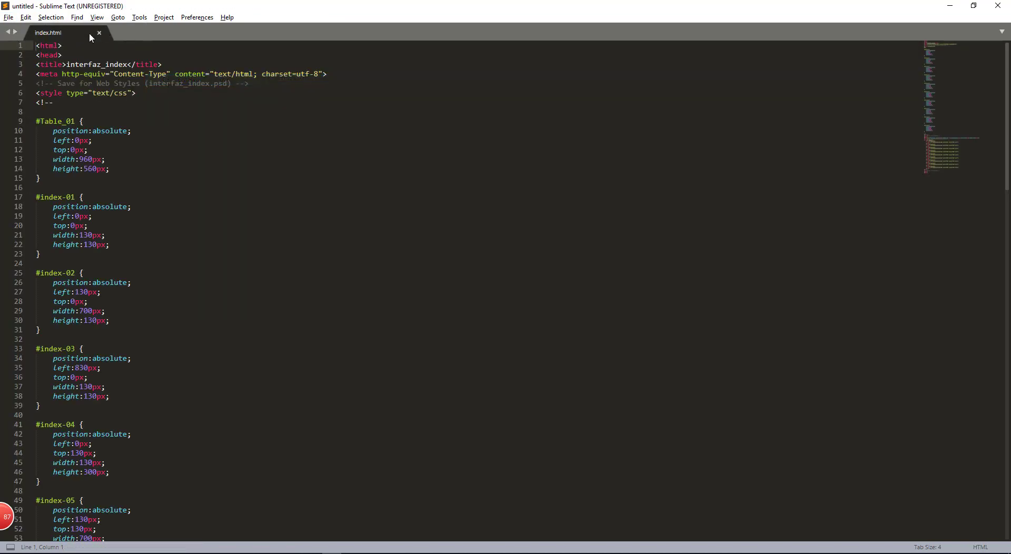
pyautogui.click(99, 33)
# Step: Open the PrototipoCSS folder from Escritorio > Taller1_DiseñoWeb3 as the working folder in the code editor
pyautogui.click(8, 17)
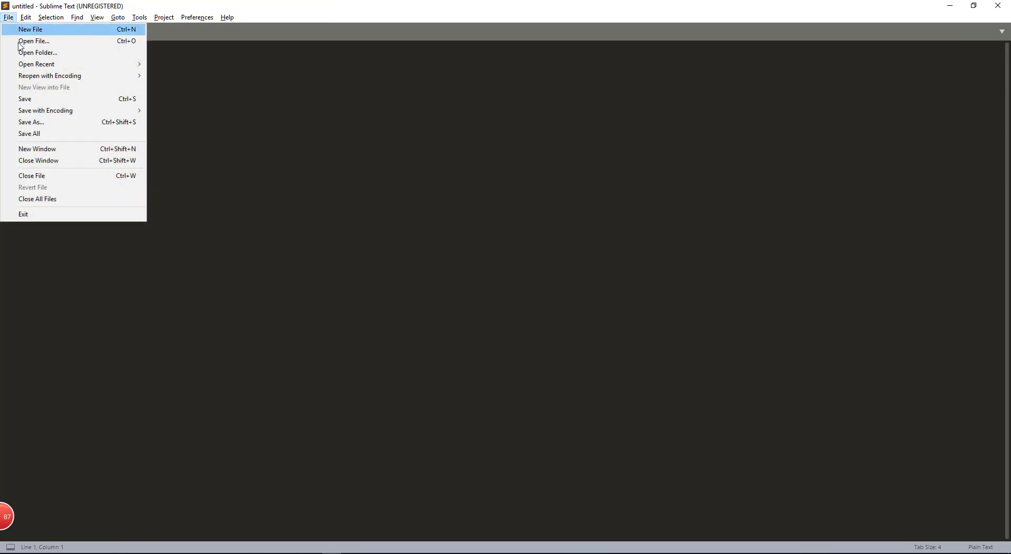
pyautogui.click(16, 42)
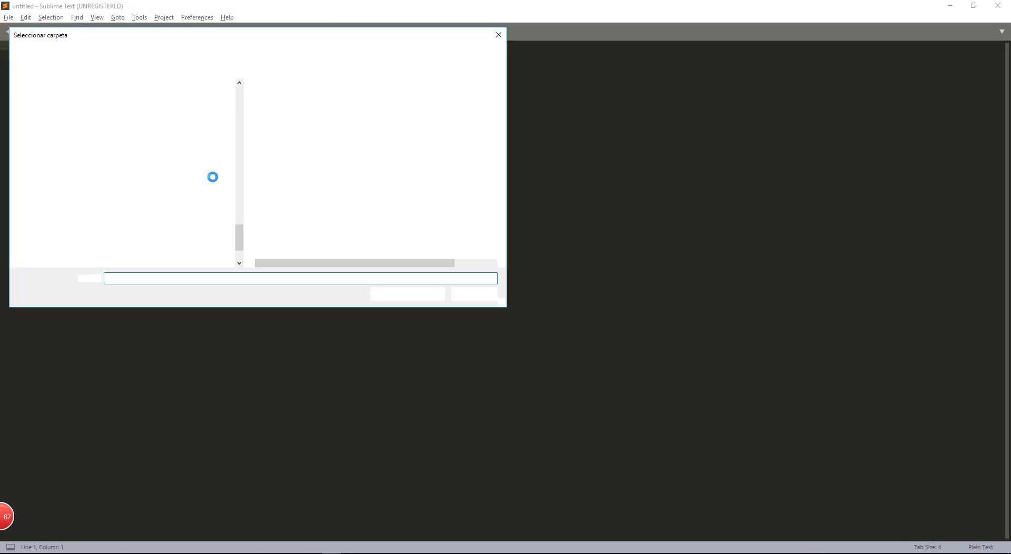
pyautogui.click(196, 53)
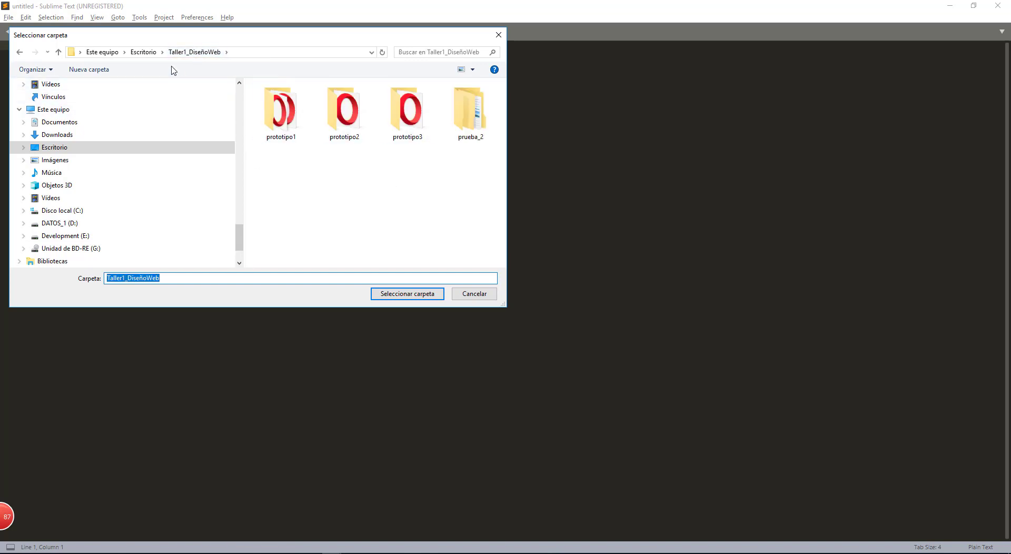
pyautogui.click(147, 54)
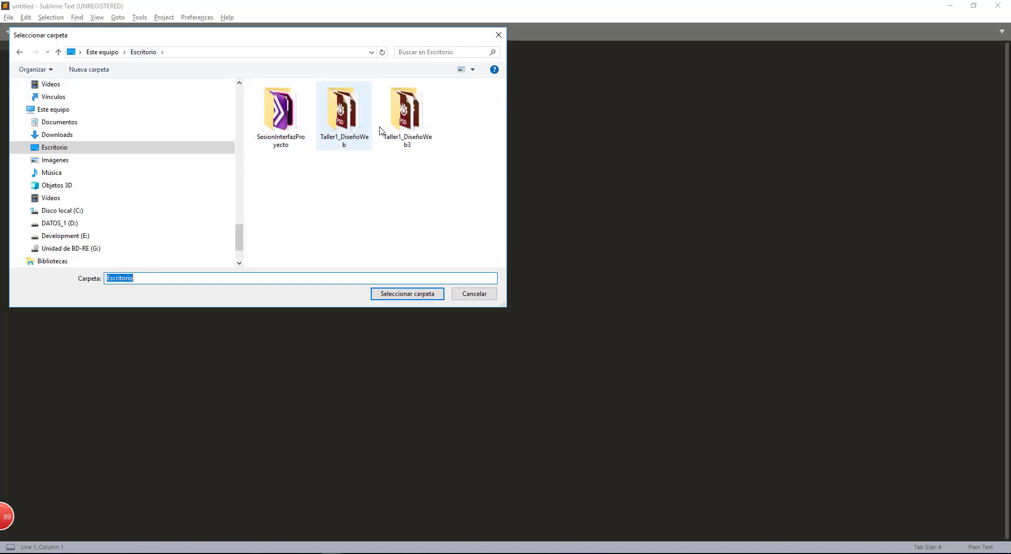
pyautogui.doubleClick(406, 113)
pyautogui.click(295, 122)
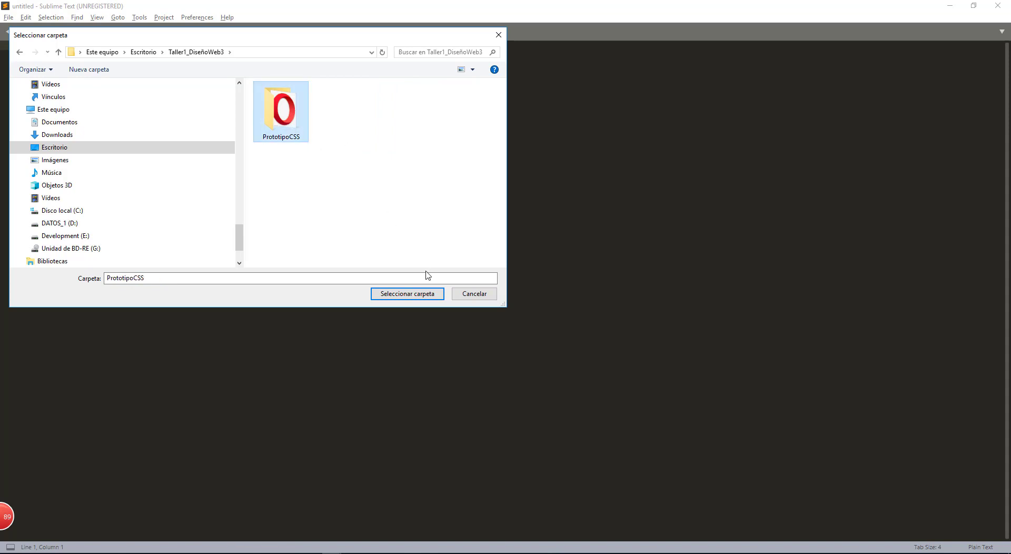
pyautogui.click(430, 297)
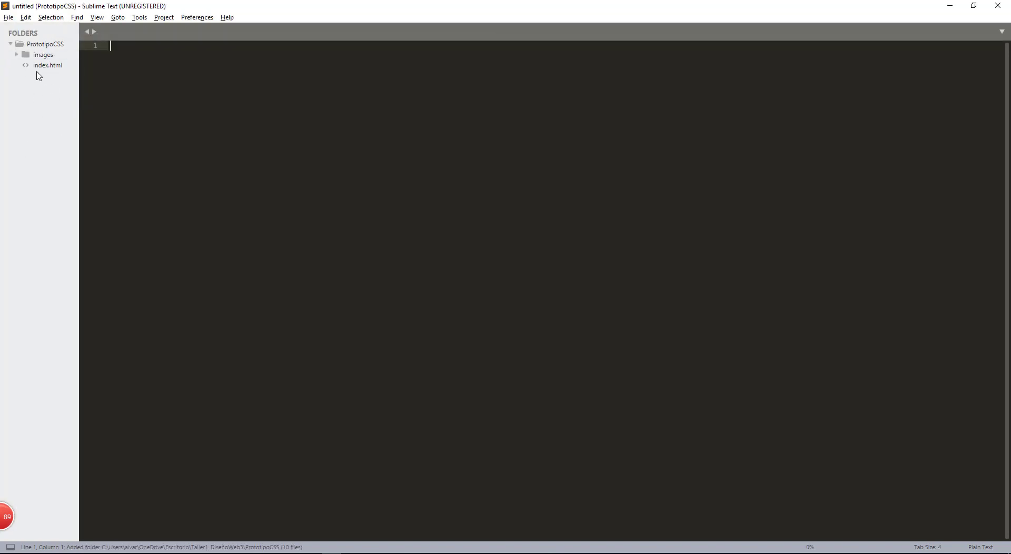
# Step: Expand the images folder of PrototipoCSS and open index.html for viewing
pyautogui.click(43, 46)
pyautogui.click(42, 46)
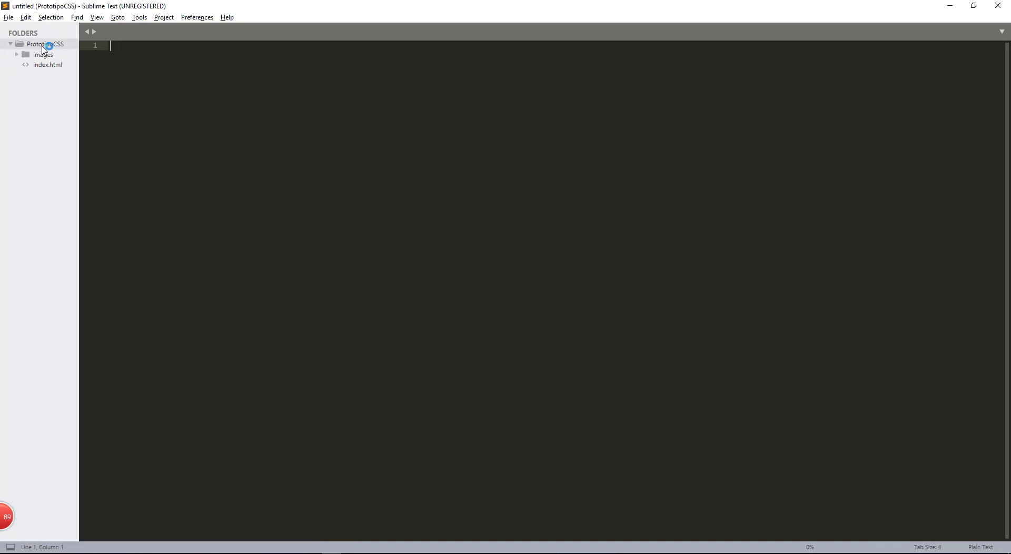
pyautogui.click(45, 54)
pyautogui.click(46, 159)
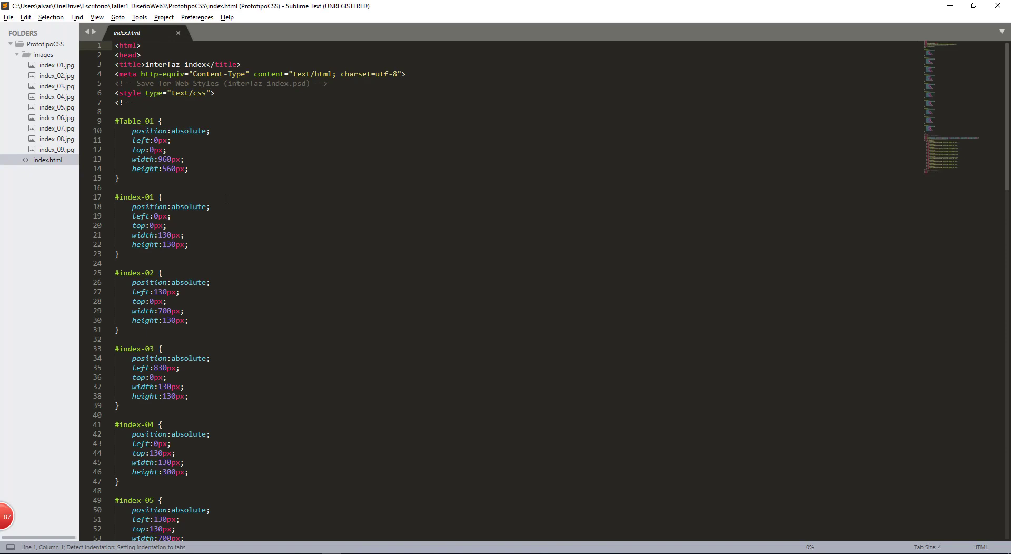
# Step: Examine the HTML body of index.html, focusing on the Table_01 container div, its id attribute and the nested slice divs
pyautogui.scroll(-14, 231, 272)
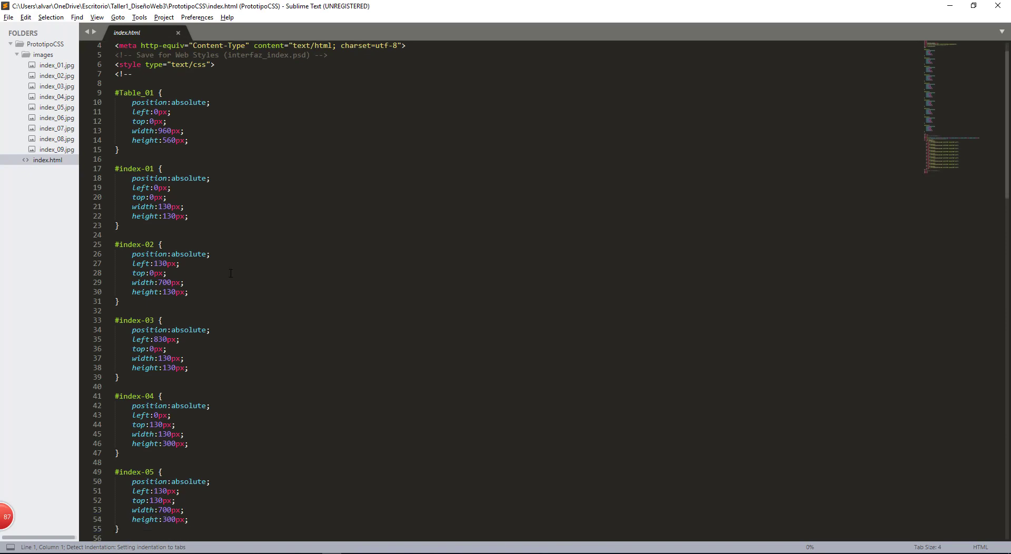
pyautogui.scroll(-9, 231, 273)
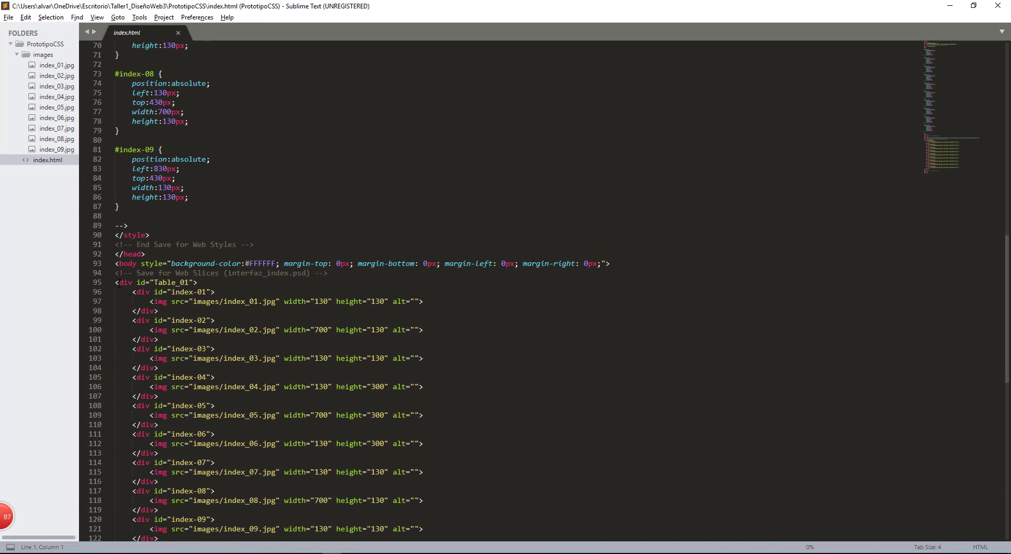
pyautogui.moveTo(116, 282); pyautogui.dragTo(185, 282)
pyautogui.click(198, 282)
pyautogui.scroll(-2, 123, 263)
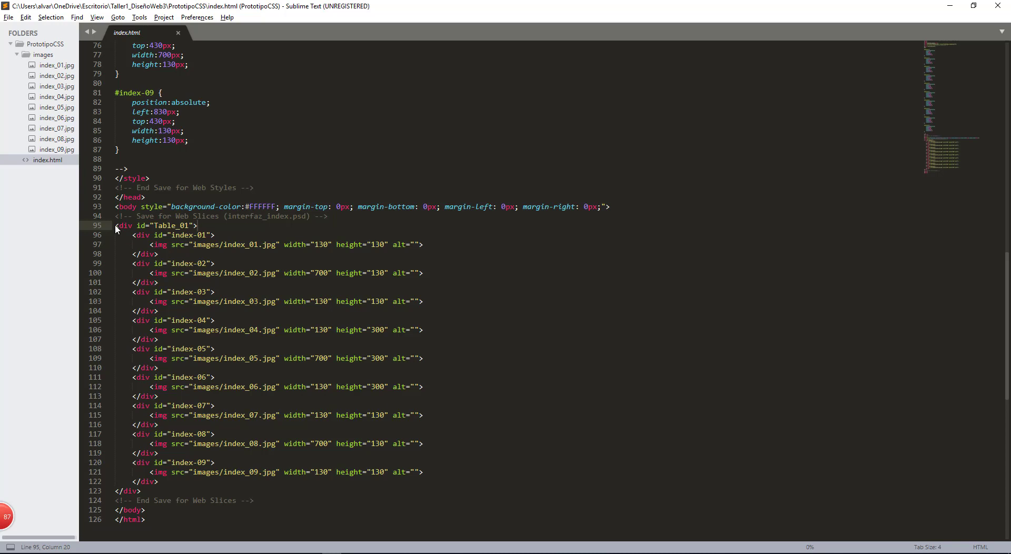
pyautogui.moveTo(115, 225); pyautogui.dragTo(119, 226)
pyautogui.click(115, 226)
pyautogui.moveTo(136, 226); pyautogui.dragTo(193, 225)
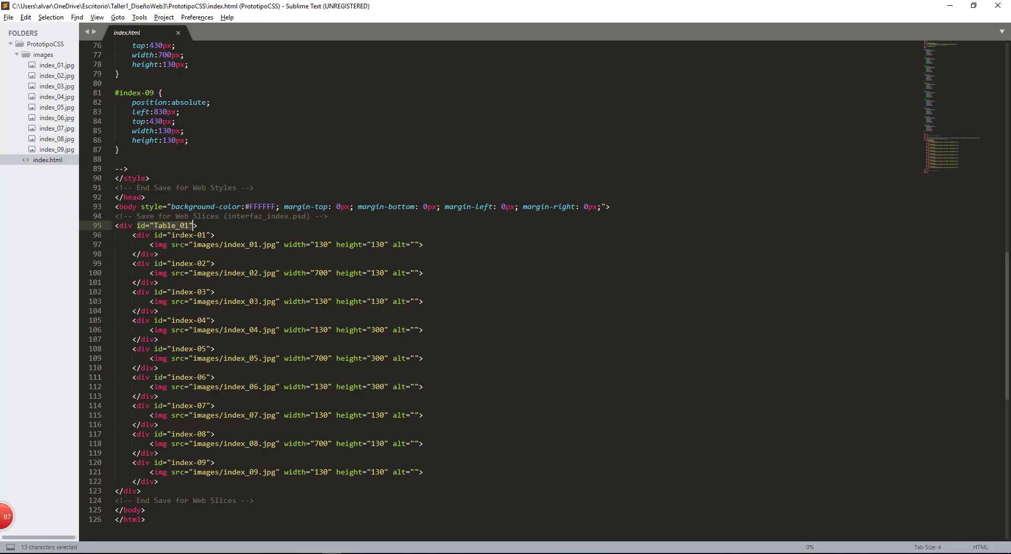
# Step: Examine the embedded CSS style block in the head of index.html, from its opening style tag through the slice rules
pyautogui.scroll(1, 160, 246)
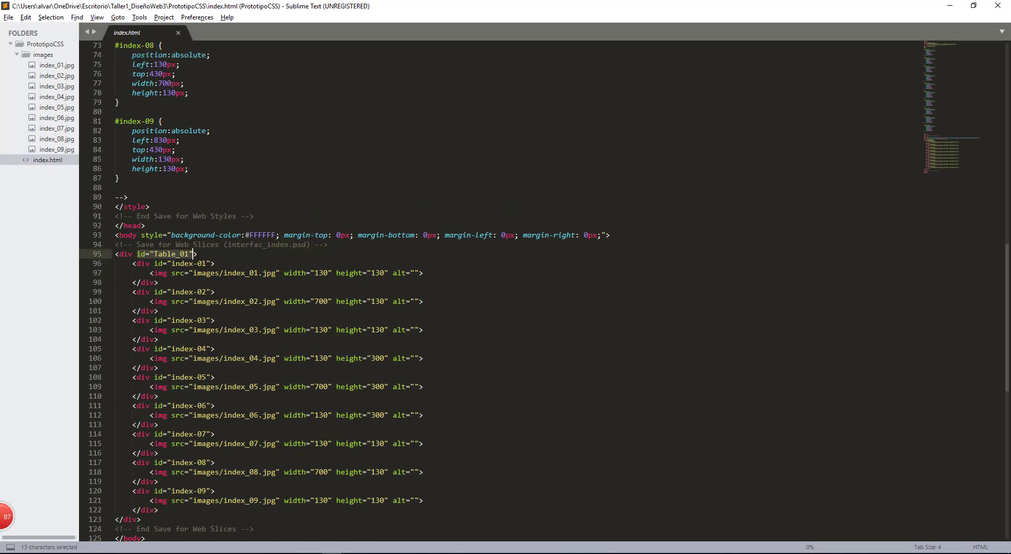
pyautogui.scroll(6, 211, 270)
pyautogui.scroll(11, 211, 270)
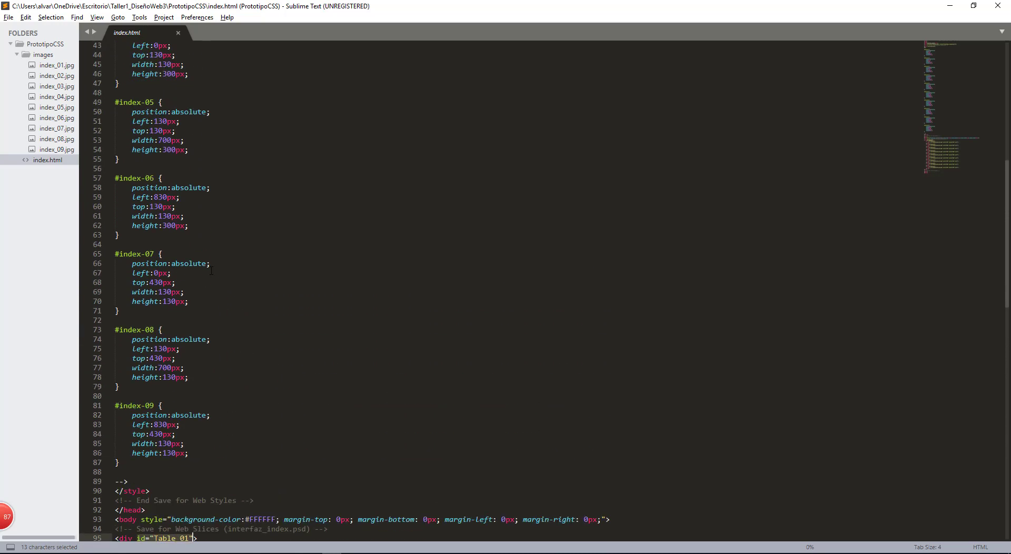
pyautogui.scroll(7, 211, 270)
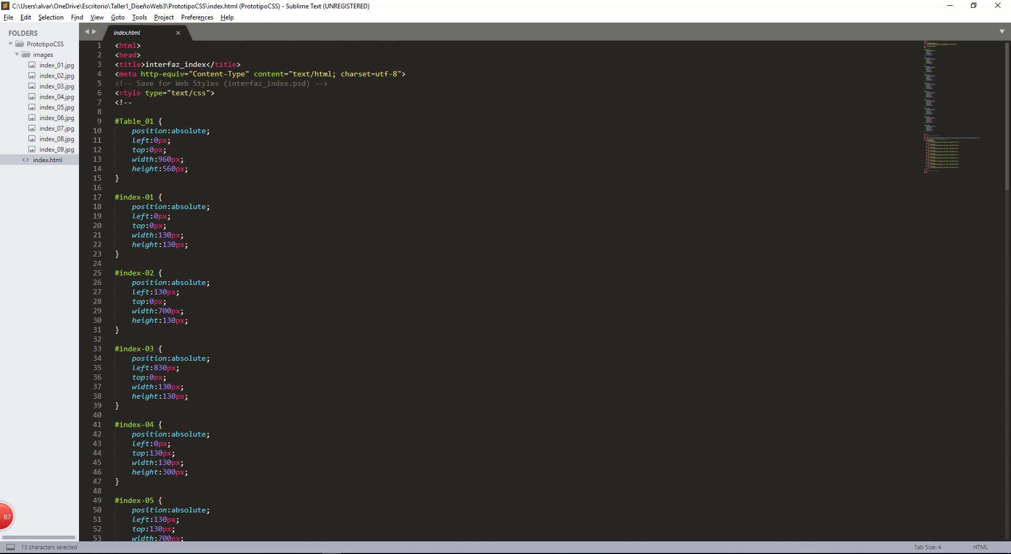
pyautogui.moveTo(115, 93); pyautogui.dragTo(211, 93)
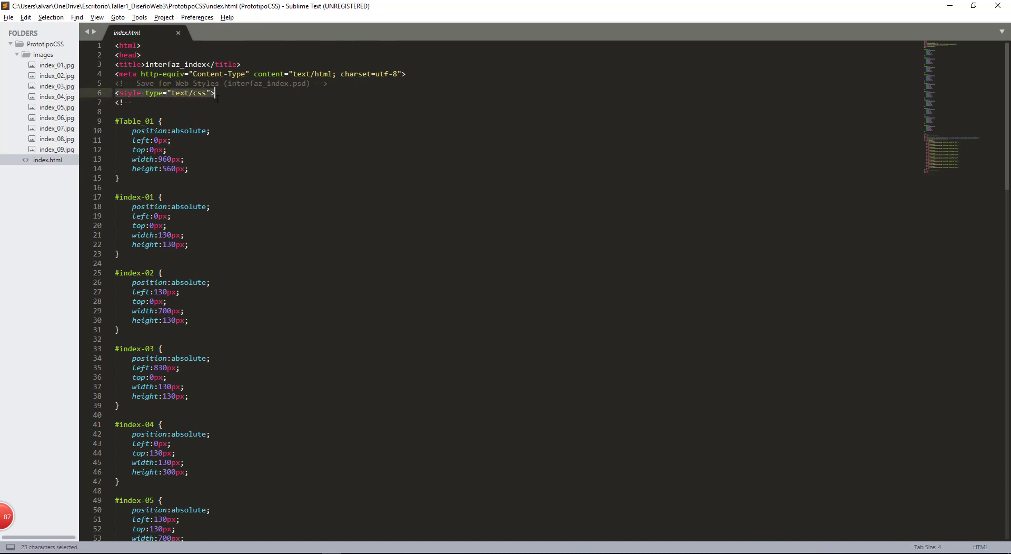
pyautogui.press('Down')
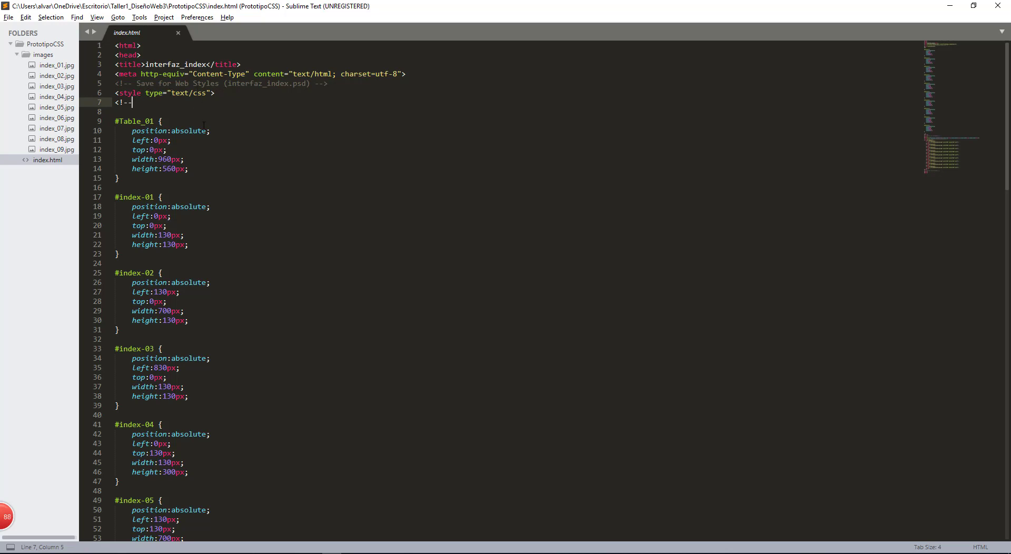
pyautogui.scroll(-6, 204, 125)
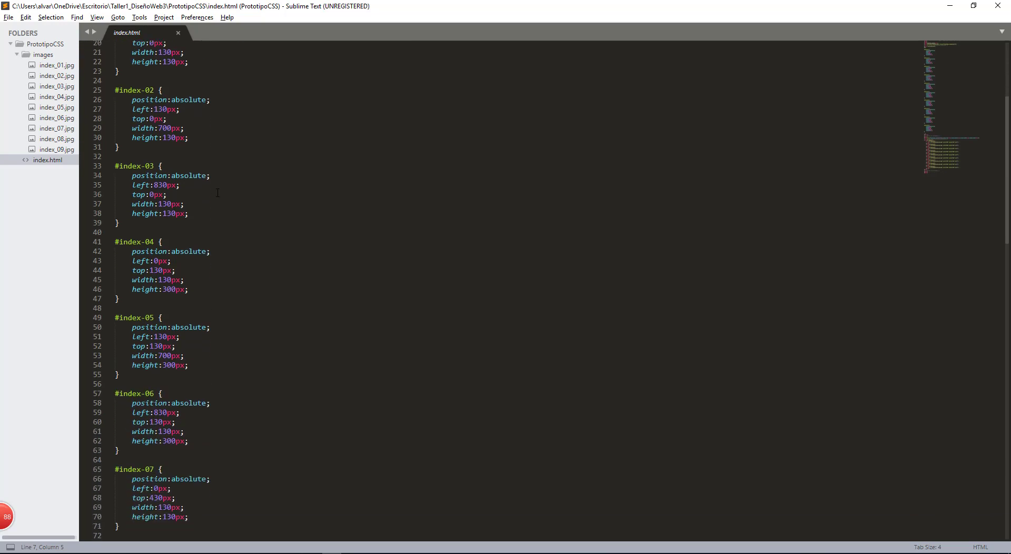
pyautogui.scroll(-8, 218, 193)
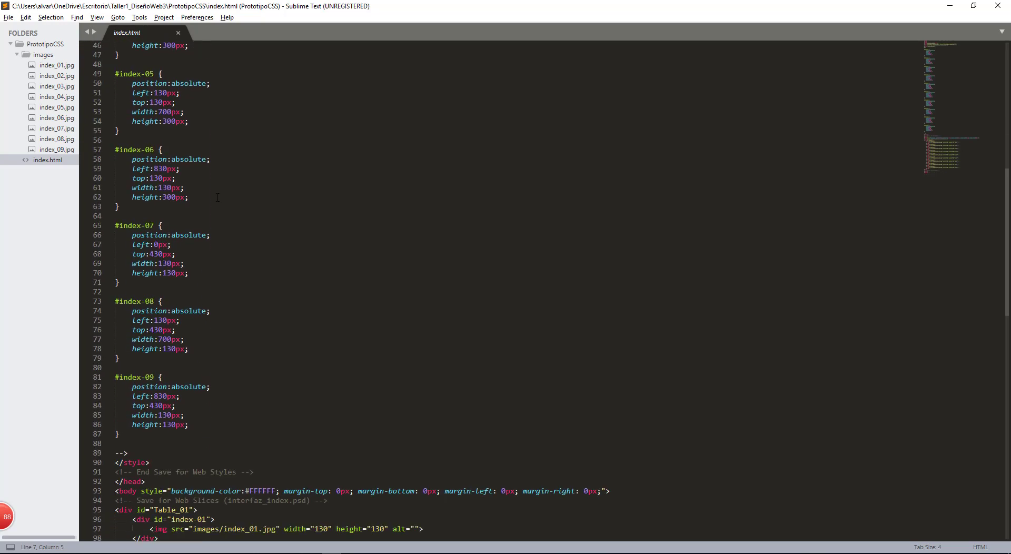
pyautogui.scroll(15, 217, 197)
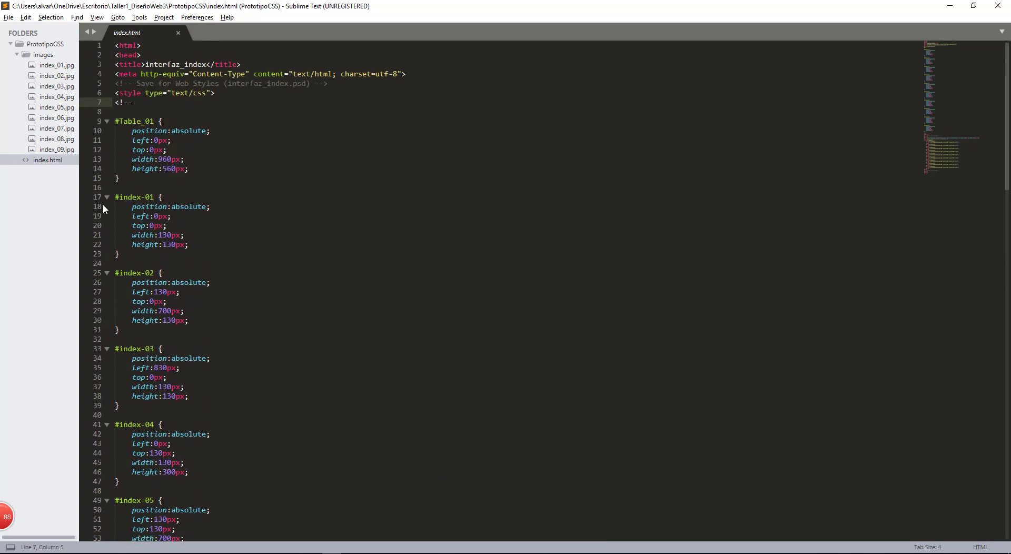
# Step: Inspect the #Table_01 rule's position, left, top, width and height properties, ending at the position line of #index-01
pyautogui.click(119, 122)
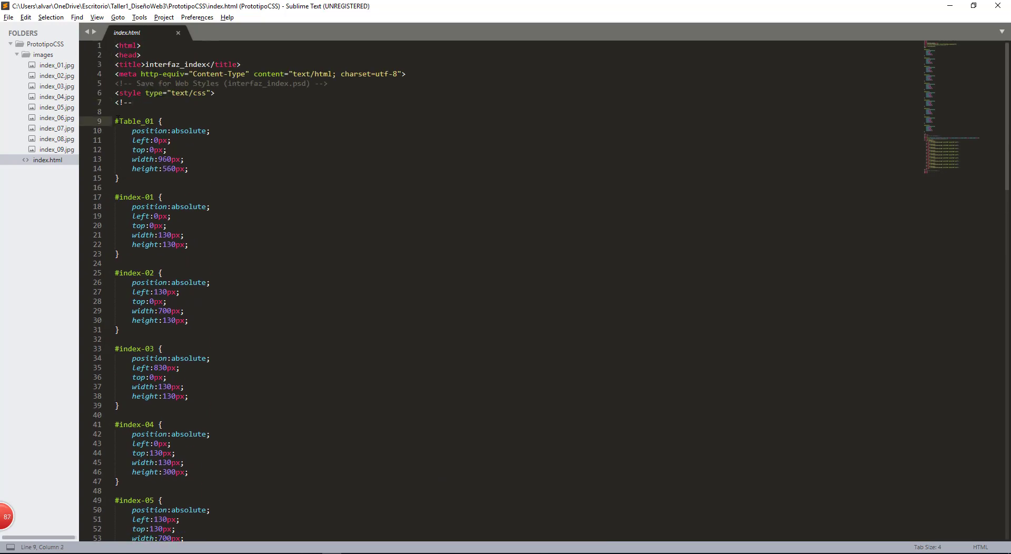
pyautogui.moveTo(119, 122); pyautogui.dragTo(153, 122)
pyautogui.moveTo(133, 130); pyautogui.dragTo(188, 169)
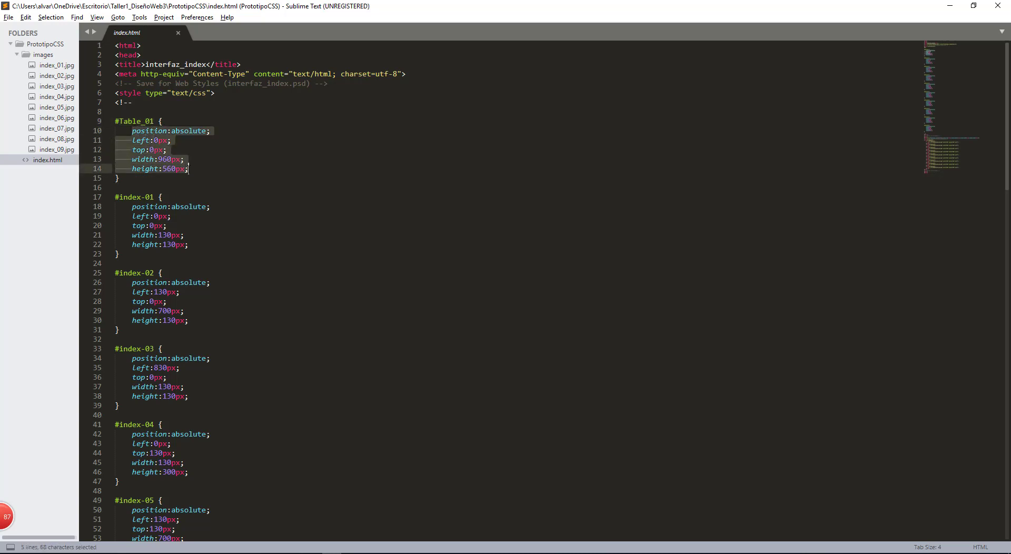
pyautogui.click(139, 141)
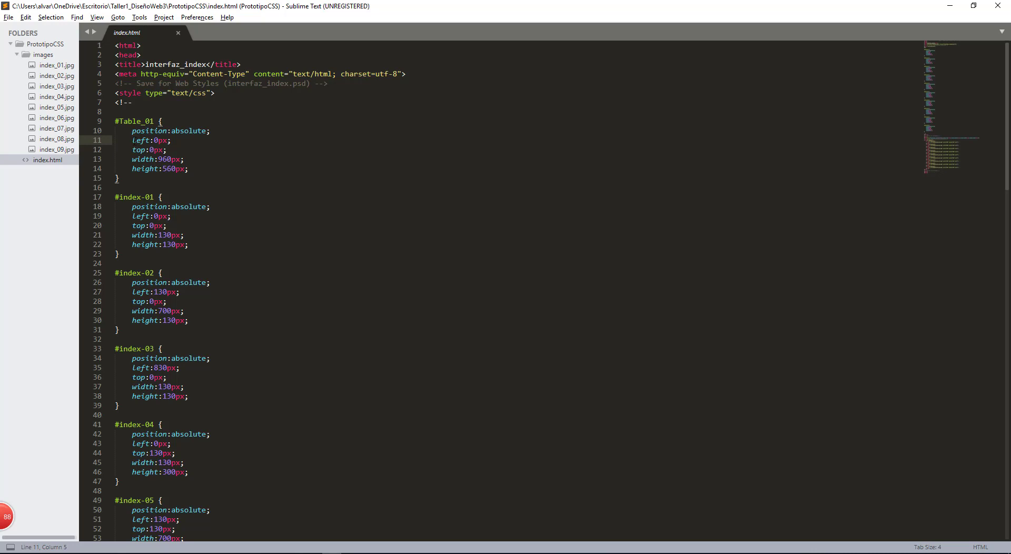
pyautogui.moveTo(132, 140); pyautogui.dragTo(167, 150)
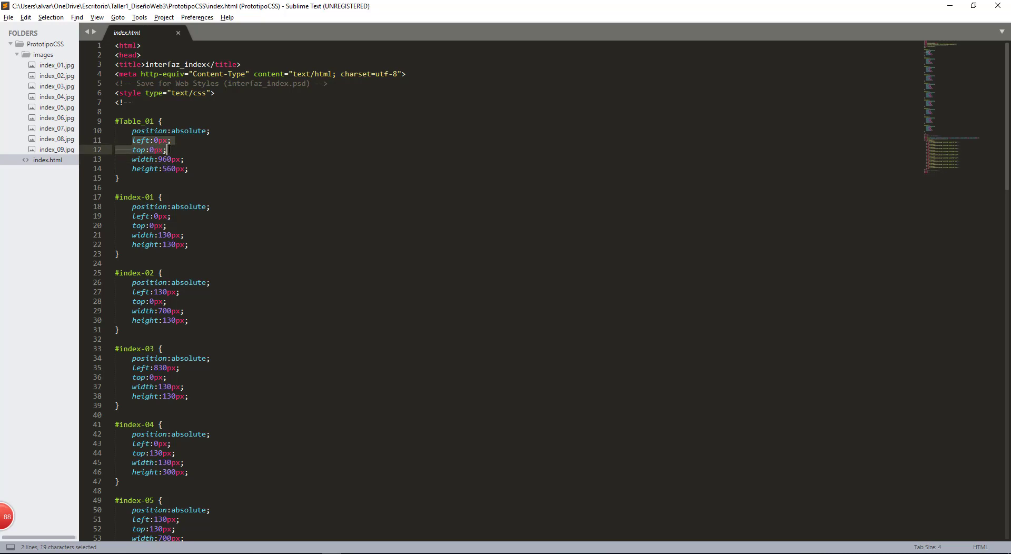
pyautogui.click(140, 143)
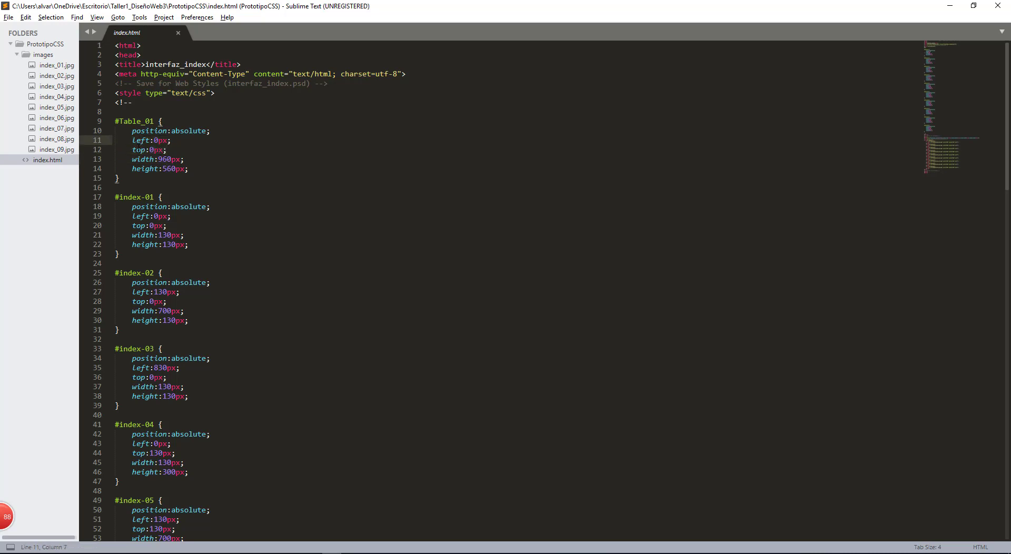
pyautogui.click(134, 149)
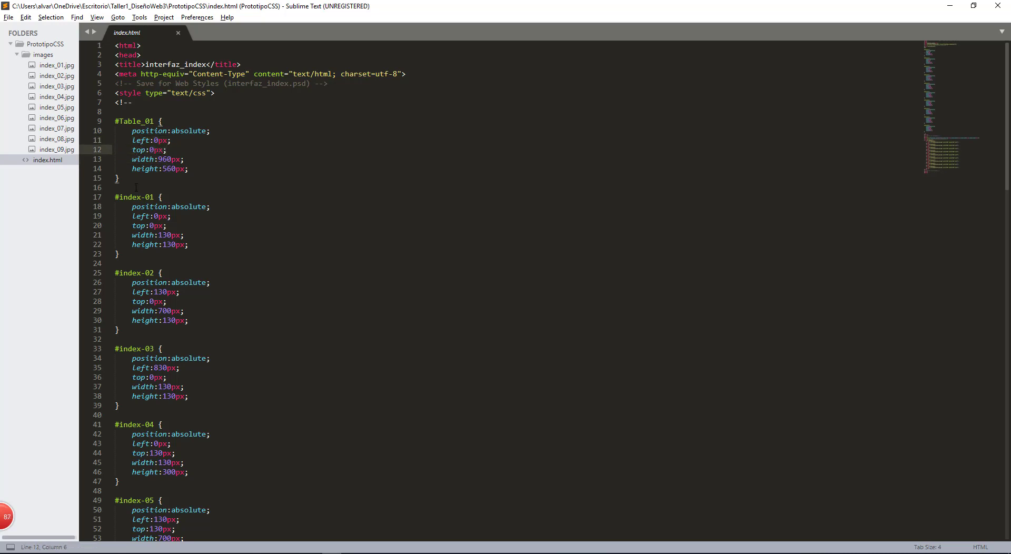
pyautogui.click(131, 207)
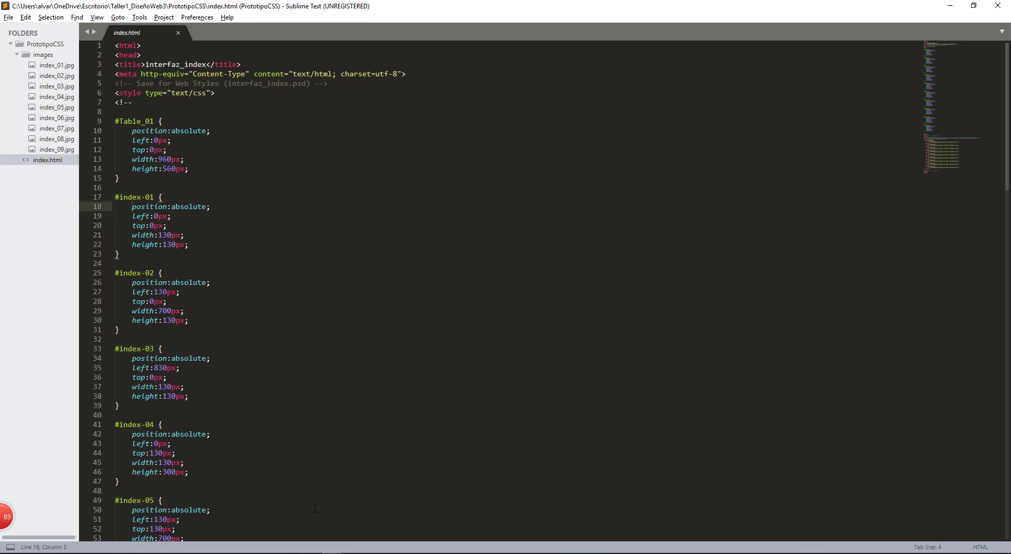
# Step: Check slice 01 of interfaz_index.psd in Photoshop, and return to Sublime Text to inspect the left offset of #index-01
pyautogui.click(293, 552)
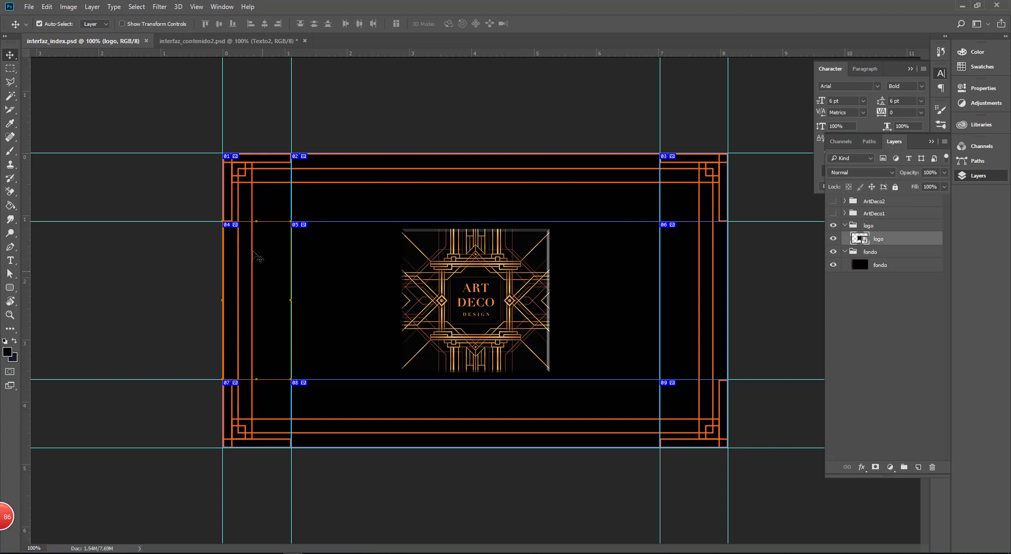
pyautogui.click(238, 185)
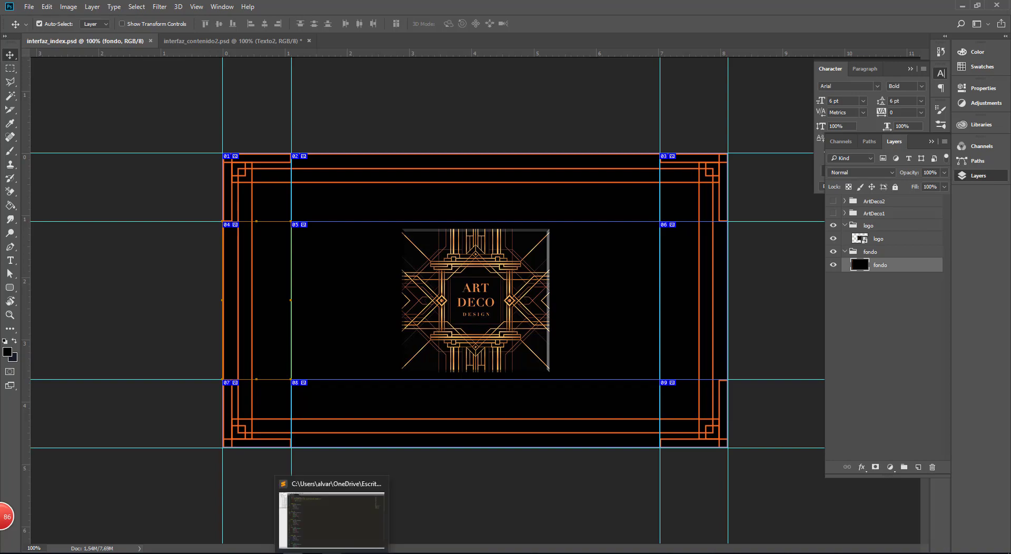
pyautogui.click(331, 551)
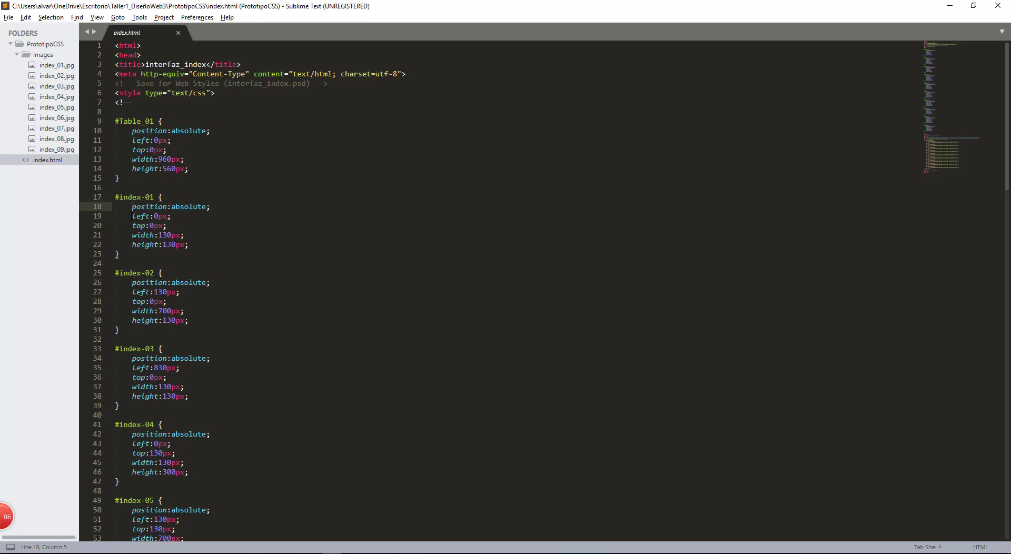
pyautogui.moveTo(132, 216); pyautogui.dragTo(167, 216)
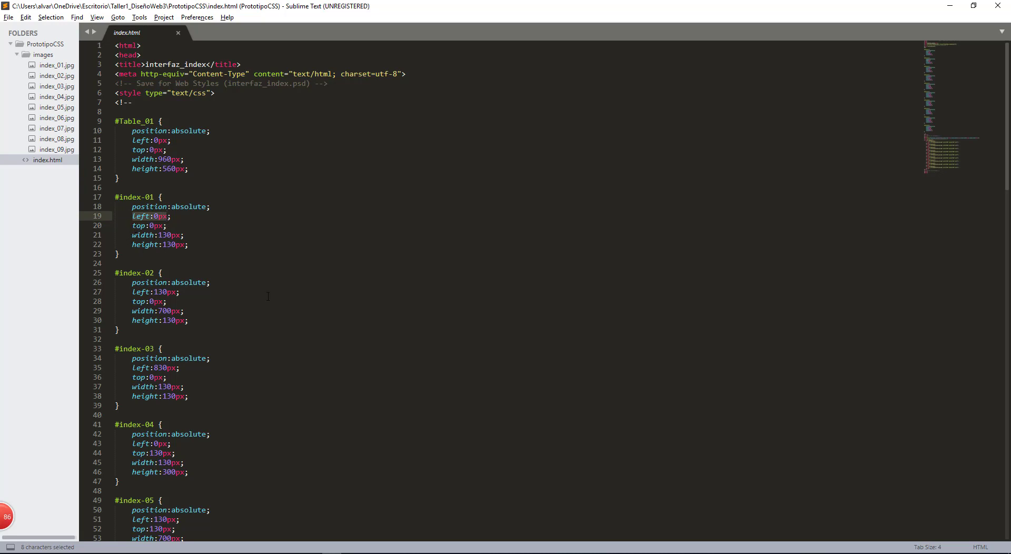
# Step: Insert an opening div tag with class "centrar" on a new line above the Table_01 div in the HTML body
pyautogui.scroll(-10, 279, 290)
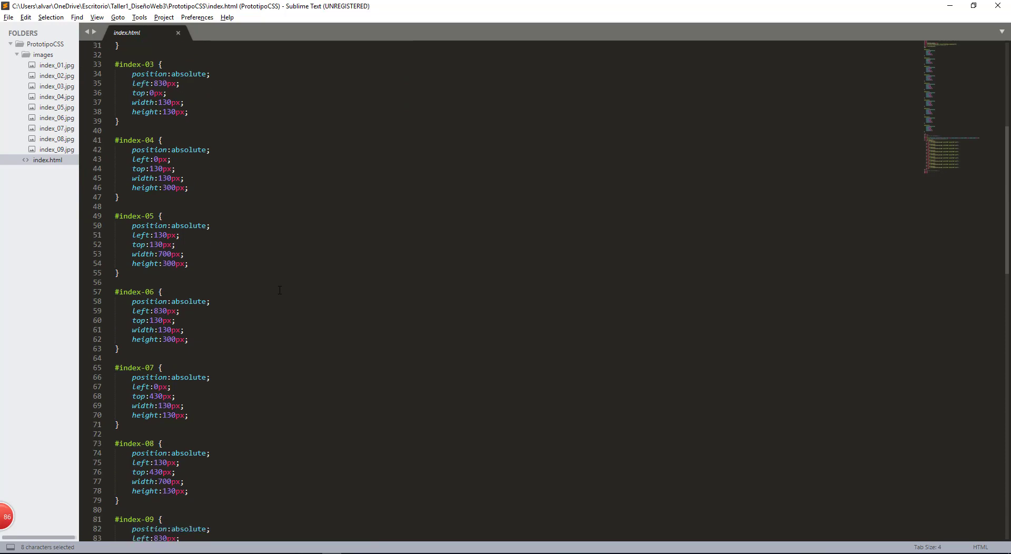
pyautogui.scroll(-12, 280, 290)
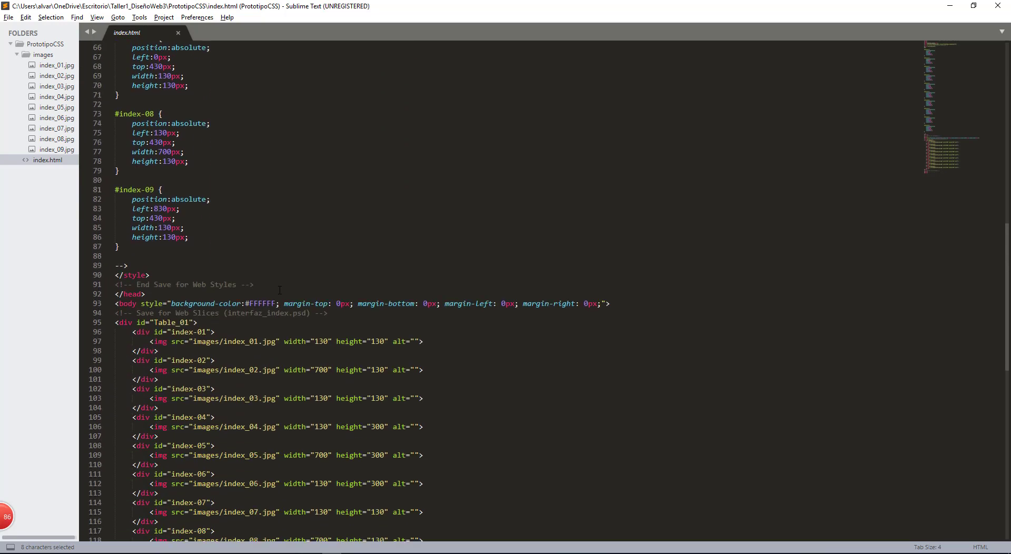
pyautogui.click(114, 311)
pyautogui.press('Return')
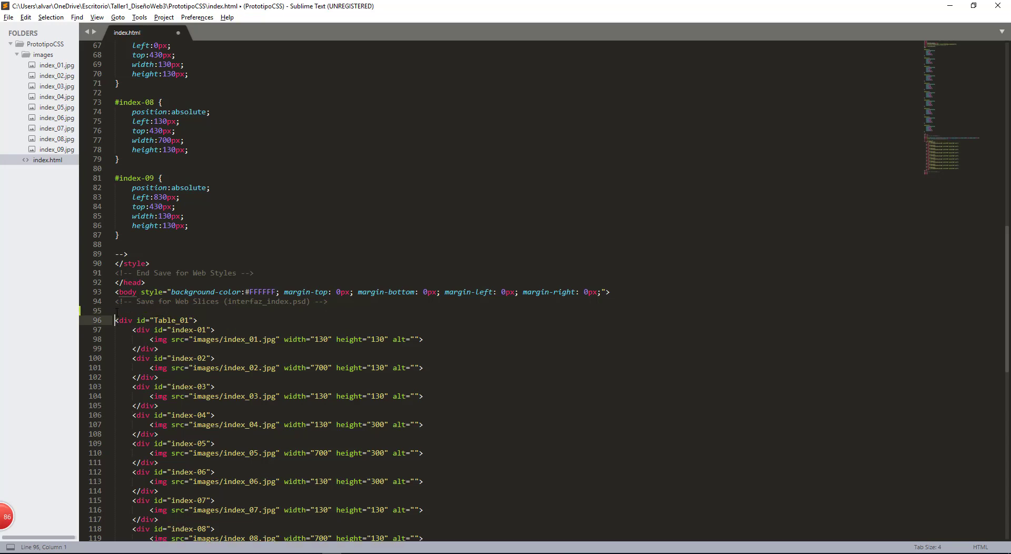
pyautogui.click(115, 311)
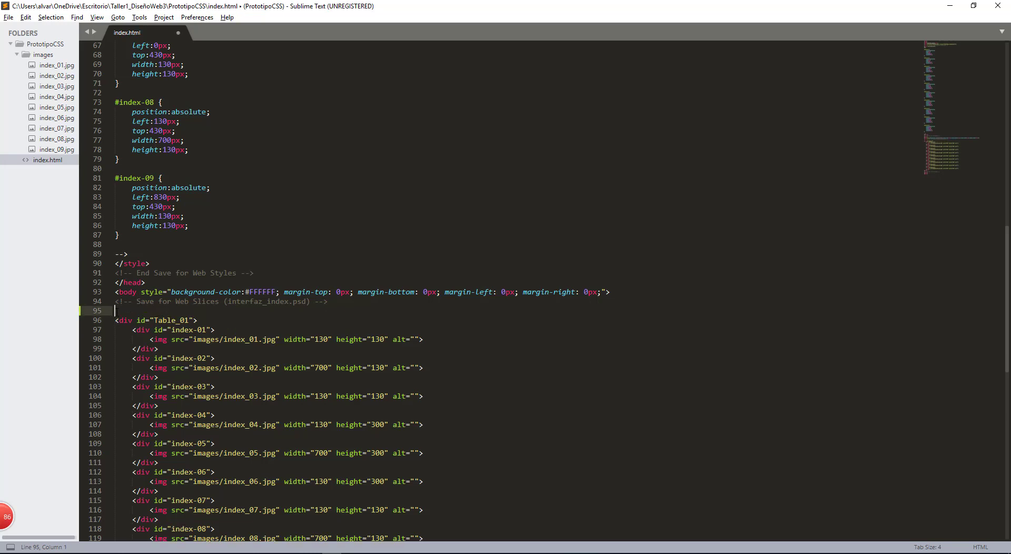
pyautogui.write('<div class')
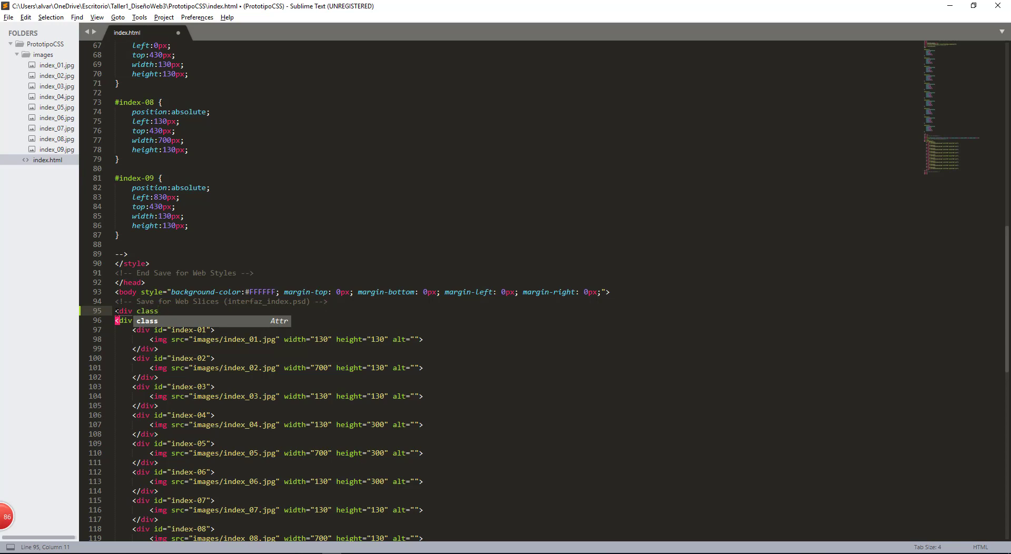
pyautogui.write('=')
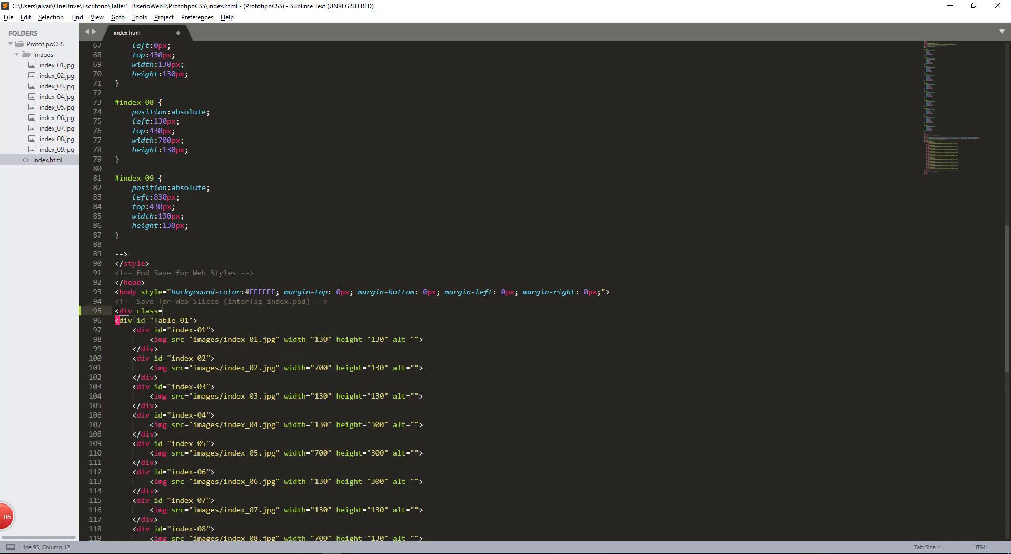
pyautogui.write('"centrar')
pyautogui.scroll(-4, 344, 291)
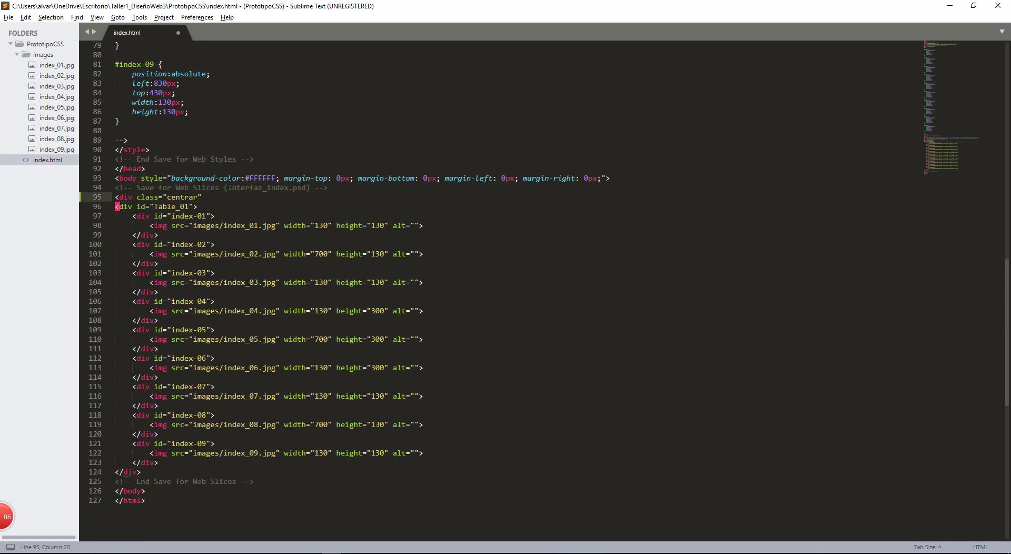
pyautogui.click(221, 201)
pyautogui.write('>')
# Step: Add a closing div tag for the centrar container on a new line after Table_01's closing tag
pyautogui.click(154, 472)
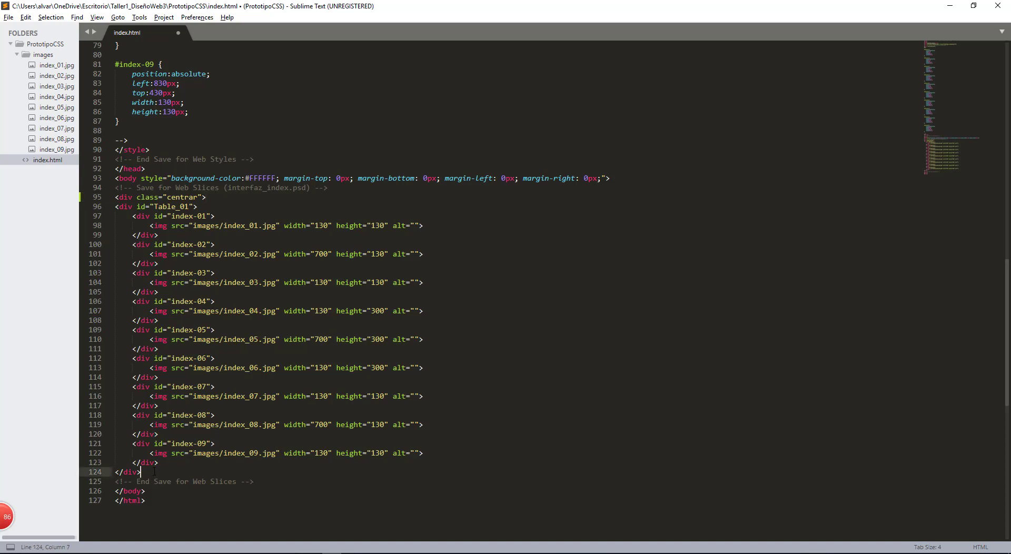
pyautogui.press('Return')
pyautogui.write('<')
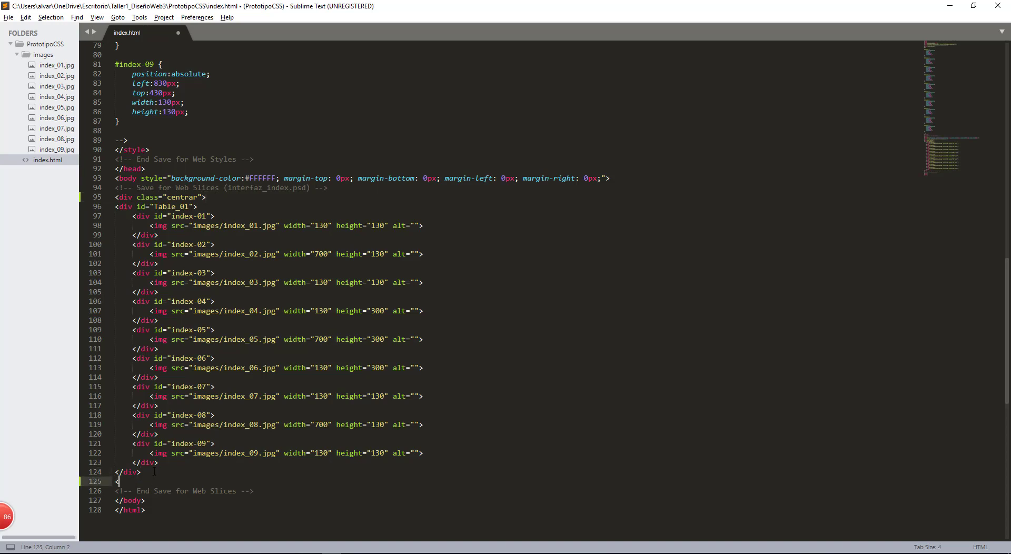
pyautogui.write('/div>div>')
pyautogui.moveTo(140, 481); pyautogui.dragTo(164, 481)
pyautogui.press('BackSpace')
# Step: Check the page layout in Opera, and return to Sublime Text to indent the whole Table_01 block one level inside the centrar div
pyautogui.click(177, 553)
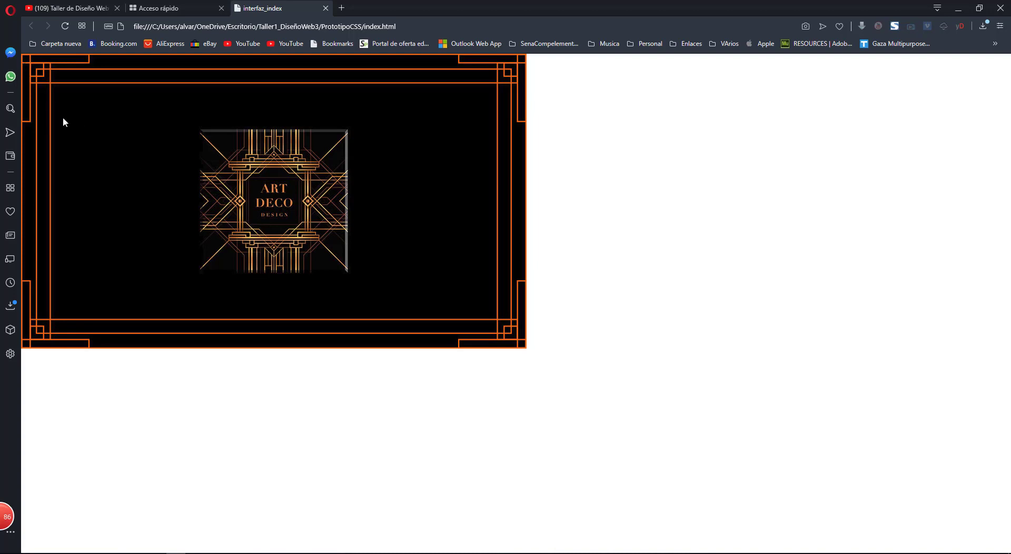
pyautogui.click(332, 552)
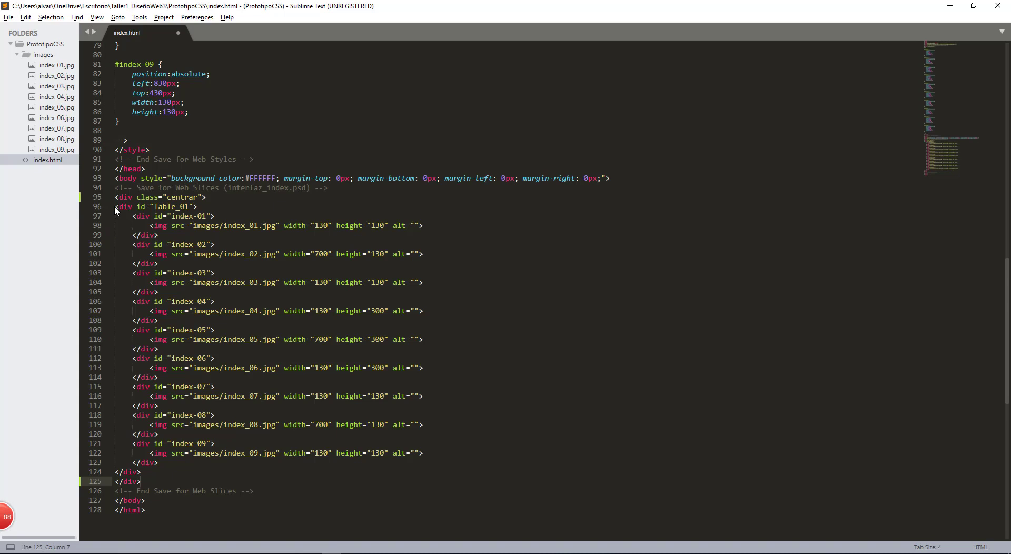
pyautogui.moveTo(116, 207); pyautogui.dragTo(184, 473)
pyautogui.press('Tab')
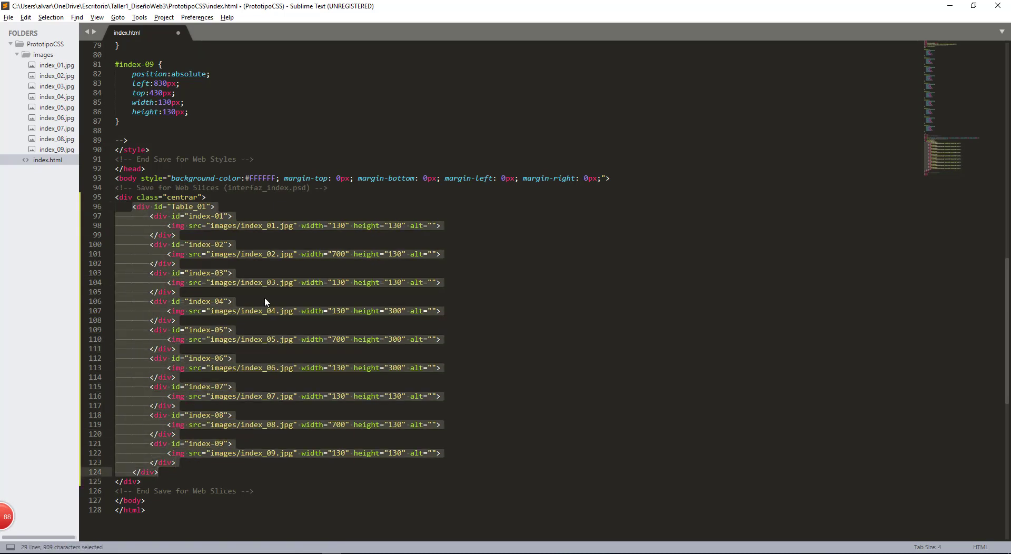
# Step: Add a .centrar selector with blank lines around it above the #Table_01 rule in the style block
pyautogui.scroll(1, 265, 301)
pyautogui.scroll(2, 265, 302)
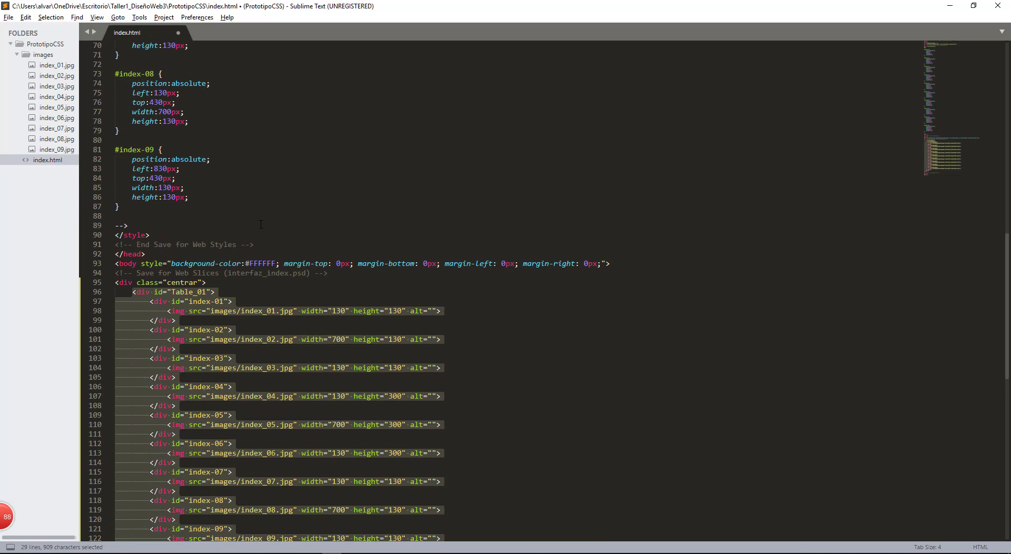
pyautogui.click(225, 216)
pyautogui.scroll(4, 226, 248)
pyautogui.scroll(20, 225, 247)
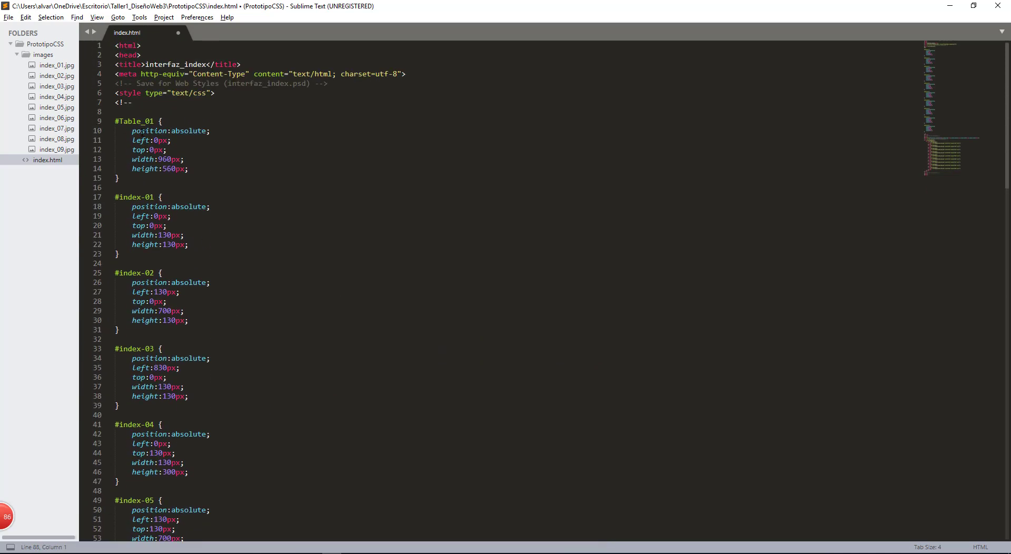
pyautogui.click(138, 110)
pyautogui.press('Return')
pyautogui.press('Return')
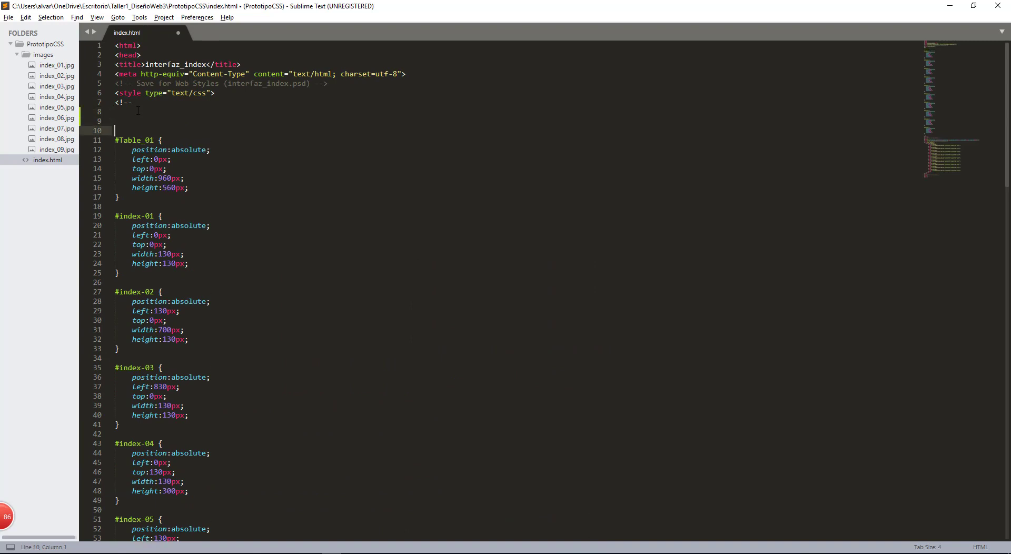
pyautogui.press('Down')
pyautogui.write('.centrr')
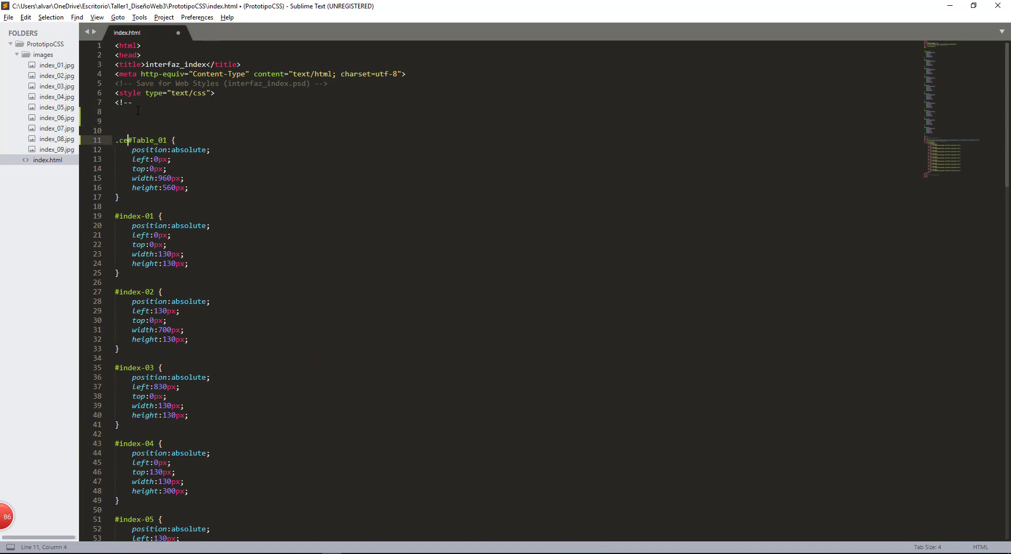
pyautogui.press('BackSpace')
pyautogui.write('ar')
pyautogui.press('Return')
pyautogui.press('Return')
pyautogui.press('Return')
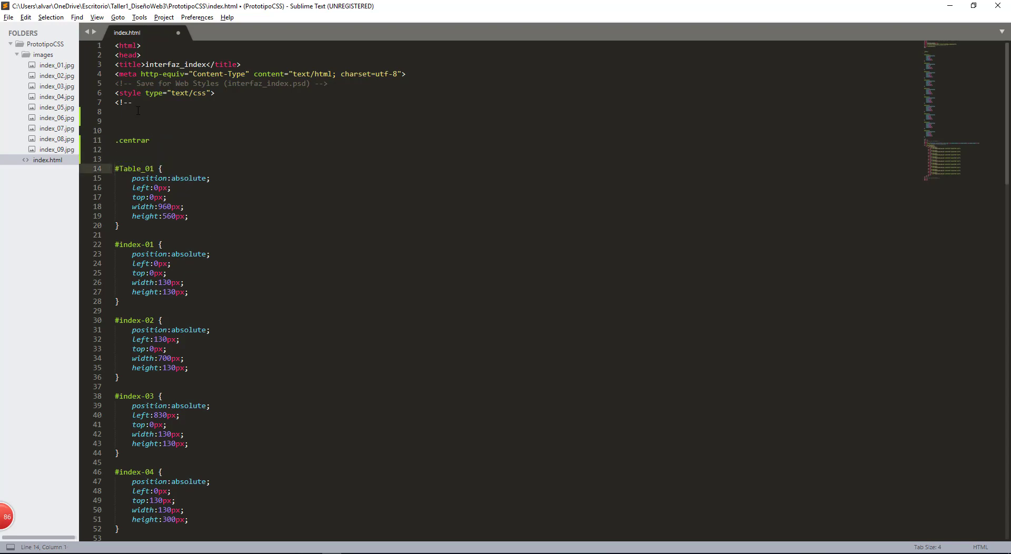
# Step: Give the .centrar selector a braced rule body containing position: absolute
pyautogui.click(154, 140)
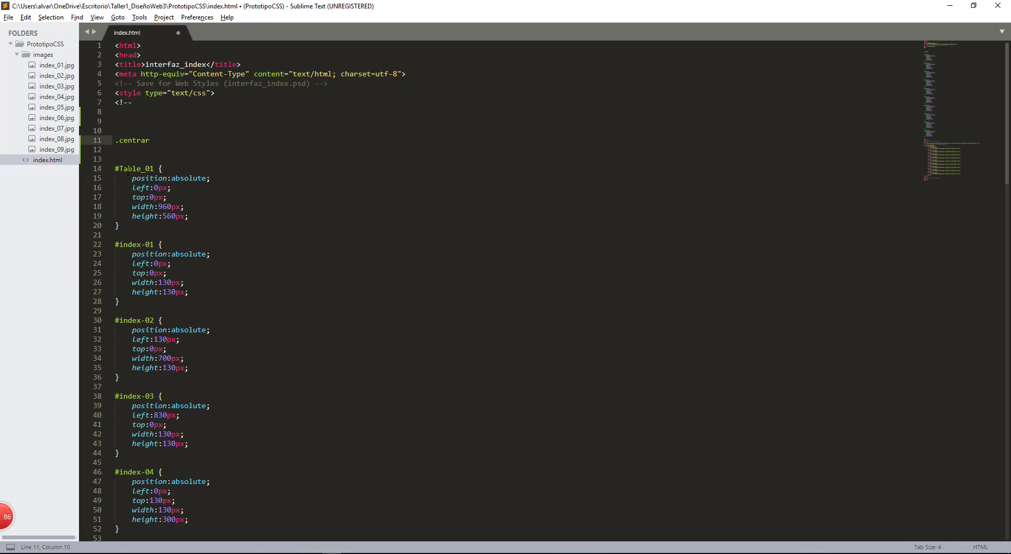
pyautogui.write('{')
pyautogui.press('Return')
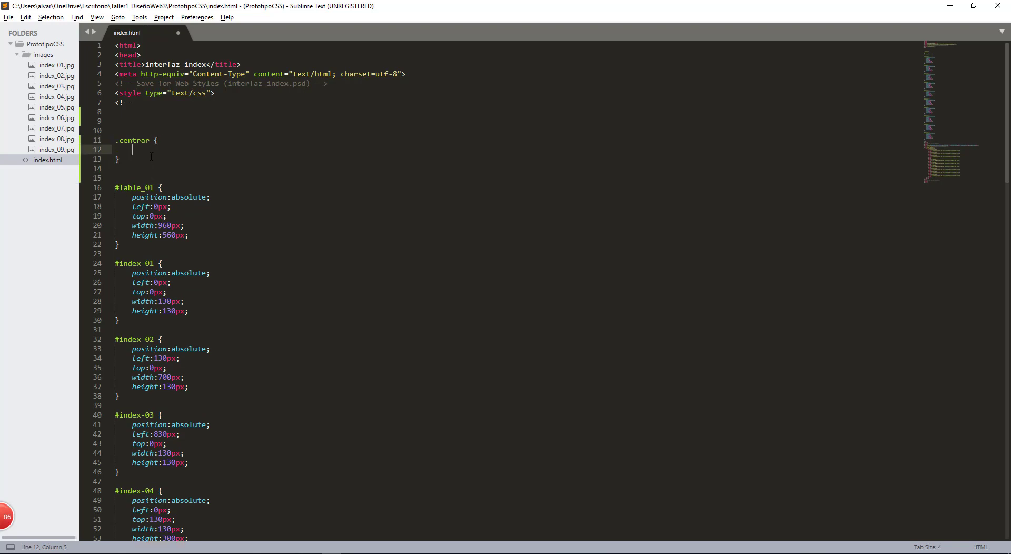
pyautogui.write('position: absolute;')
pyautogui.press('Return')
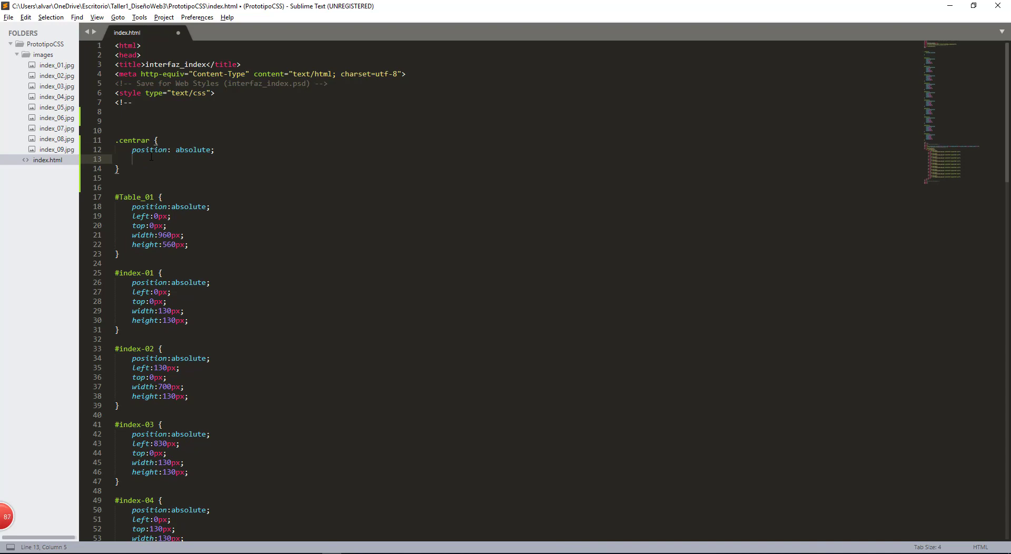
# Step: Add left: 50% and top: 50% to the .centrar rule
pyautogui.write('left')
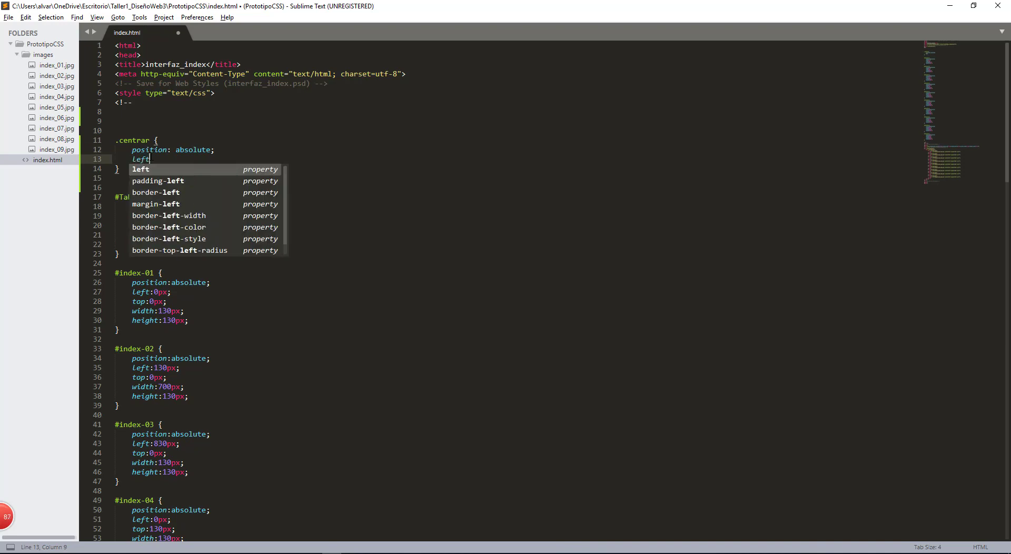
pyautogui.press('Return')
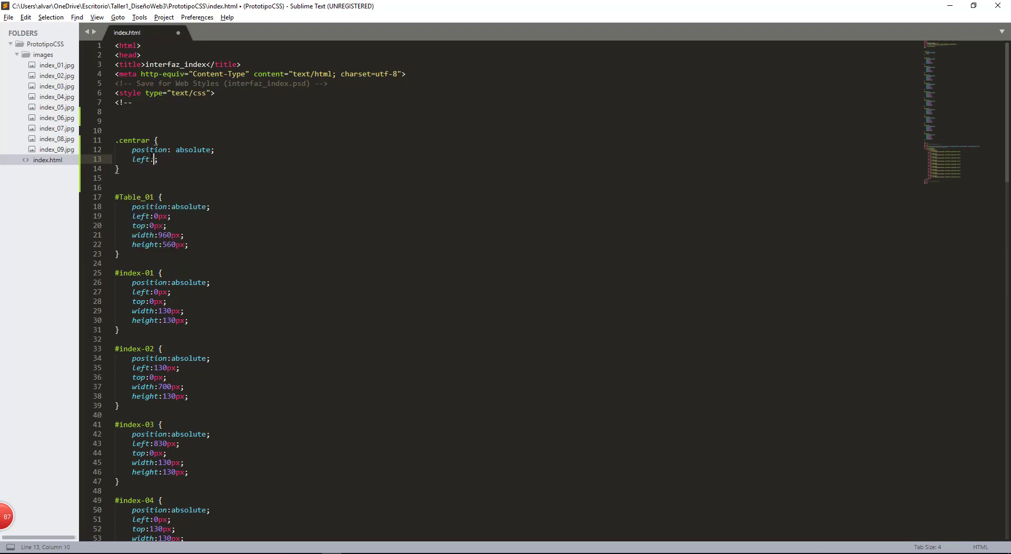
pyautogui.write('50%')
pyautogui.press('End')
pyautogui.press('Return')
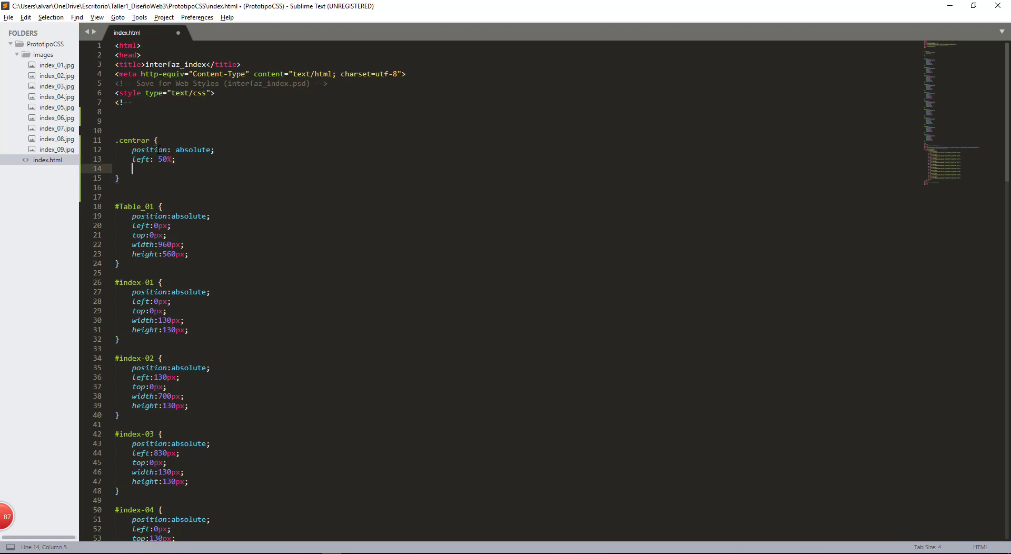
pyautogui.write('top')
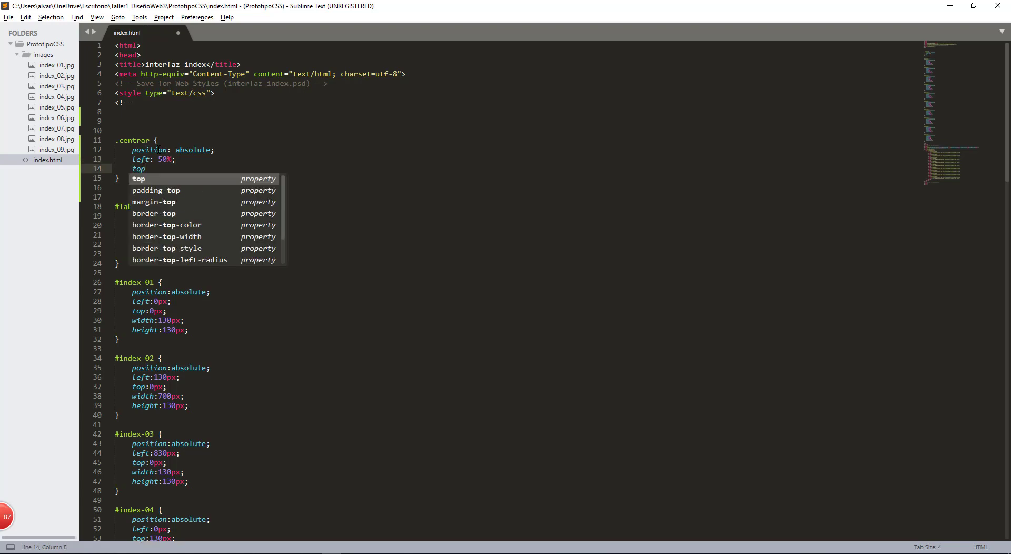
pyautogui.press('Return')
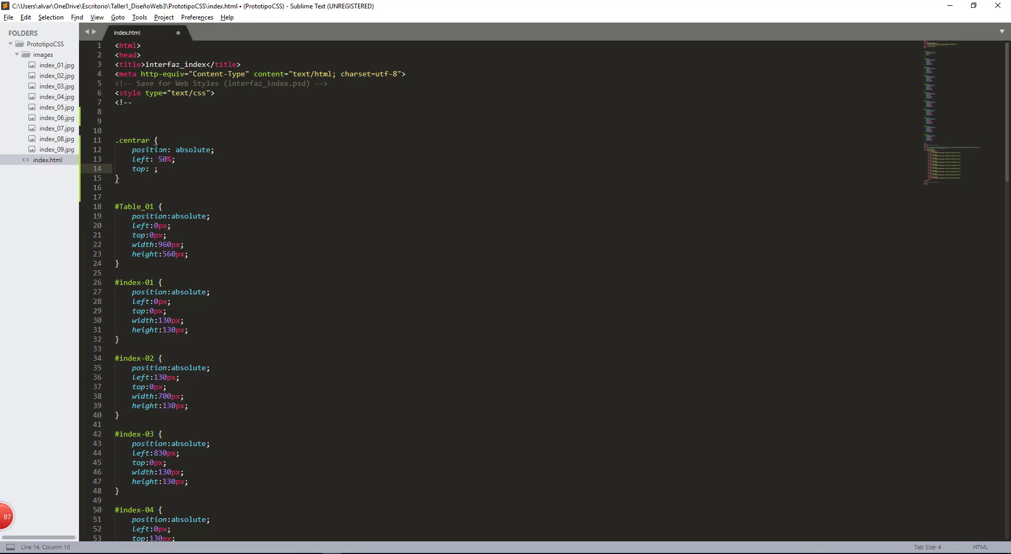
pyautogui.write('50%')
pyautogui.press('Return')
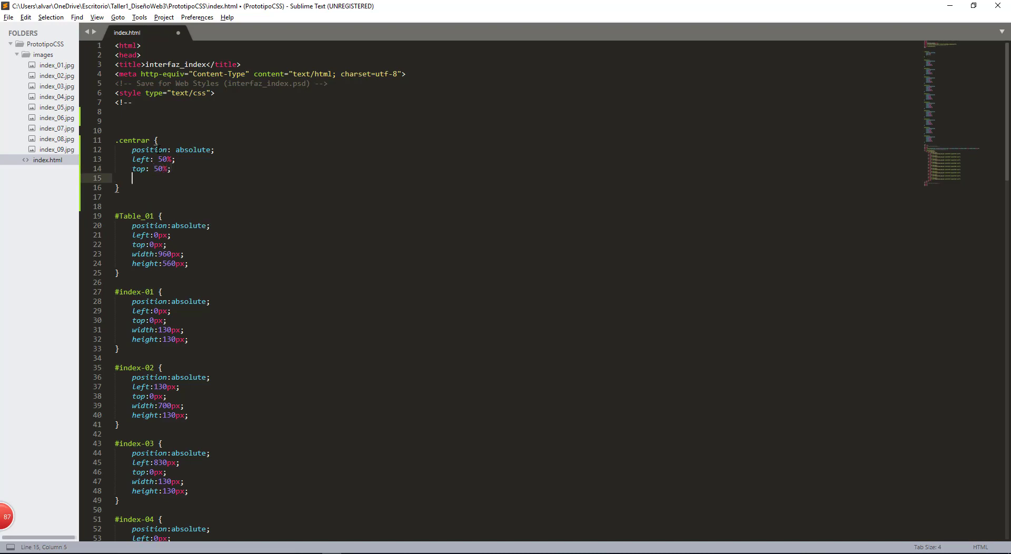
# Step: Add a width of 960px to the .centrar rule, below the top property
pyautogui.write('wi')
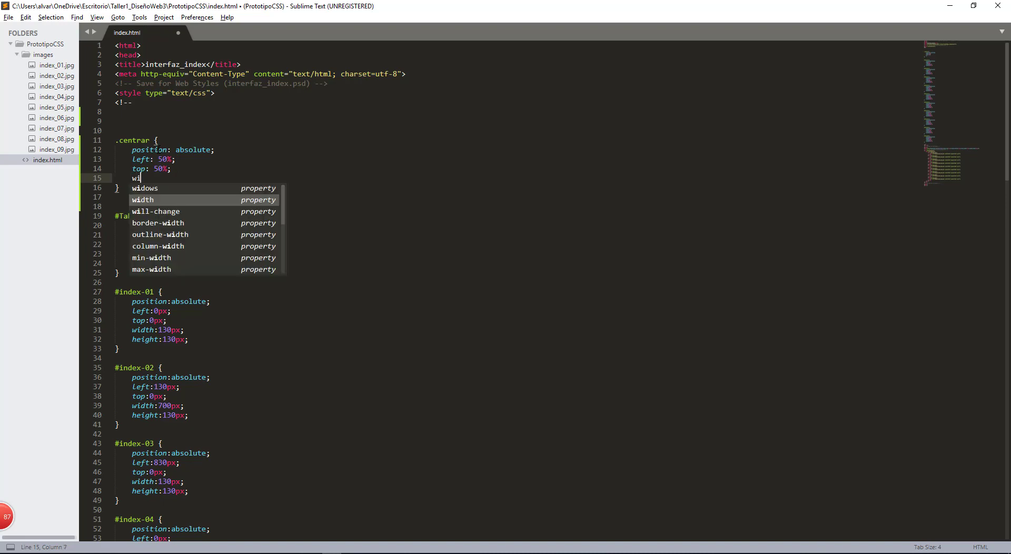
pyautogui.press('Return')
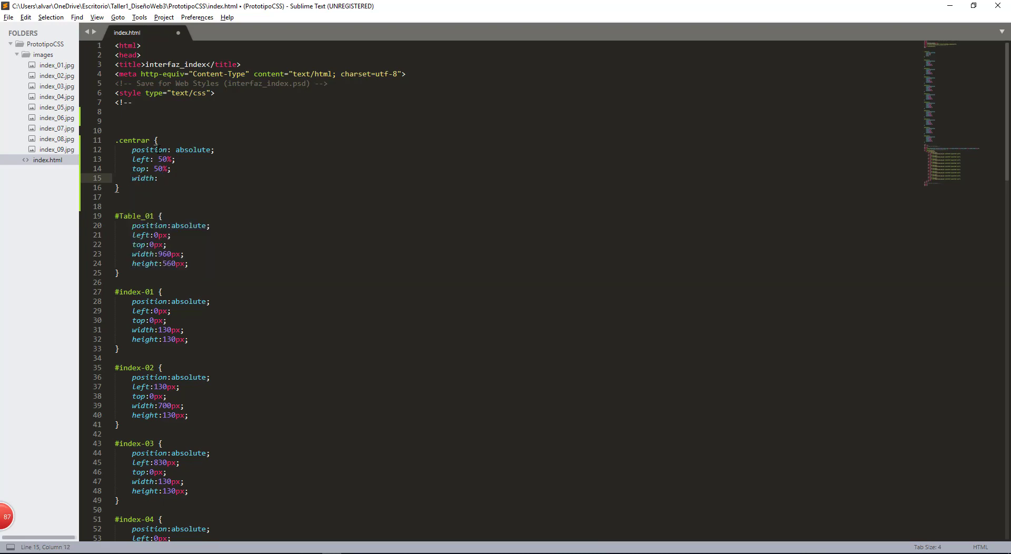
pyautogui.write('960px;')
pyautogui.press('Return')
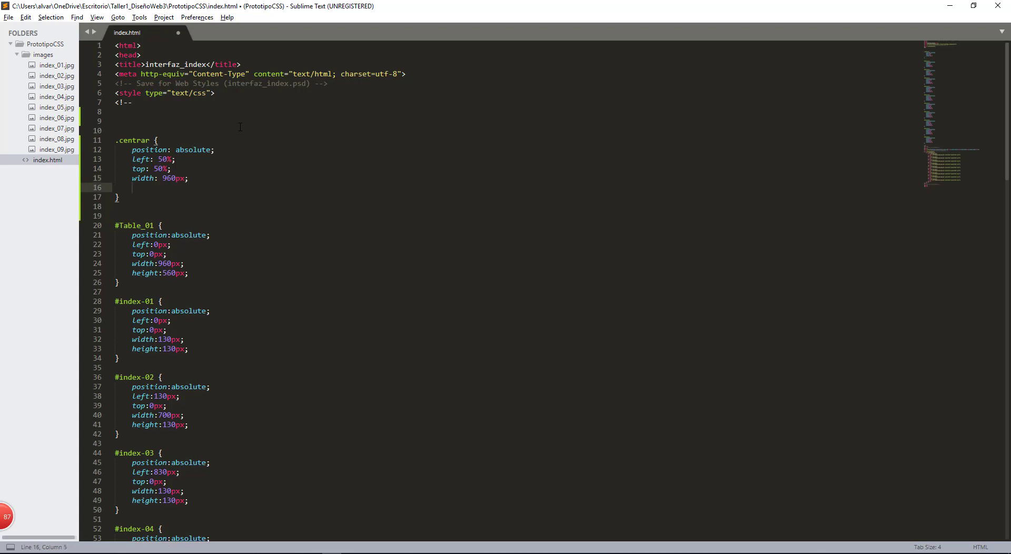
# Step: Add a margin-left of -480px to the .centrar rule, below the width
pyautogui.write('marhi')
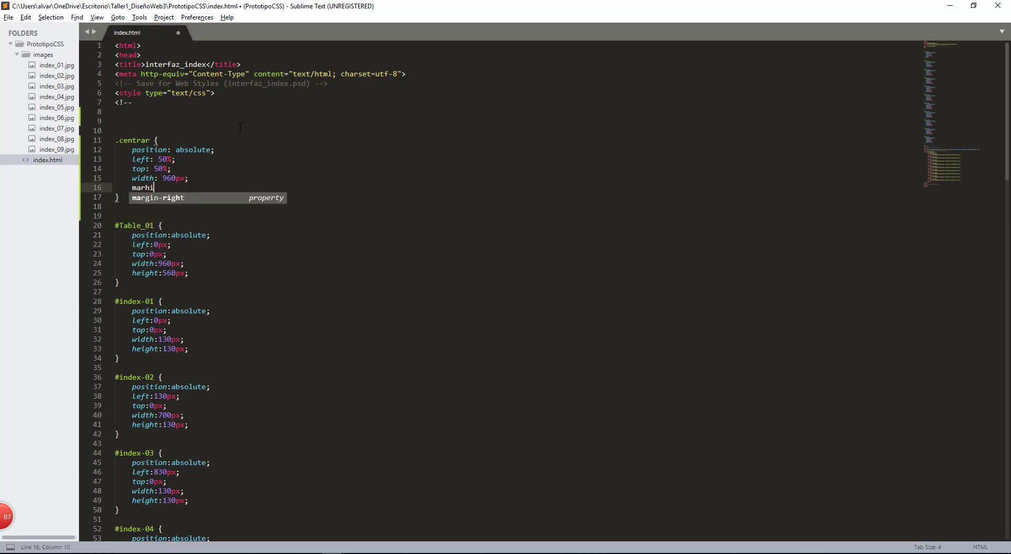
pyautogui.press('BackSpace')
pyautogui.press('BackSpace')
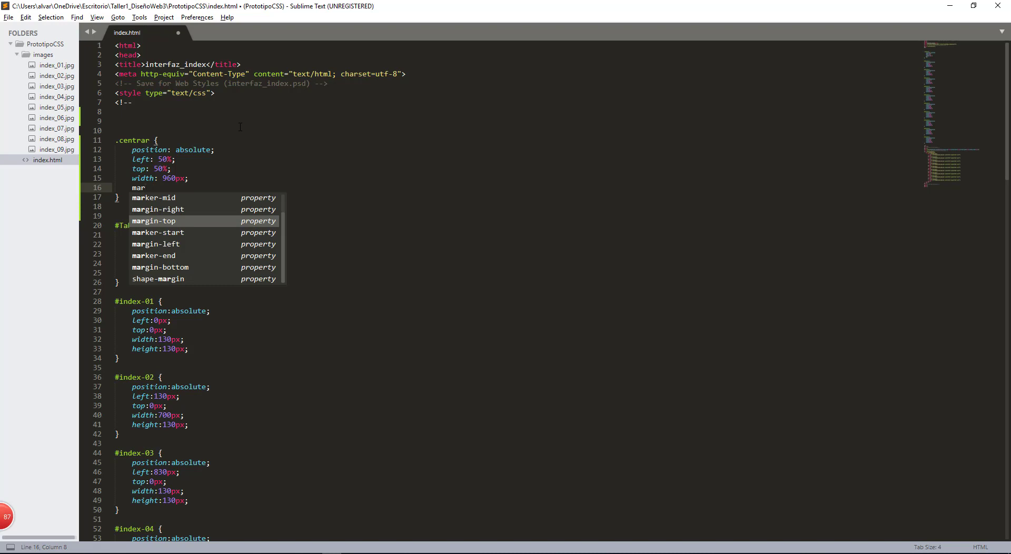
pyautogui.press('Down')
pyautogui.press('Down')
pyautogui.press('Down')
pyautogui.press('Up')
pyautogui.press('Return')
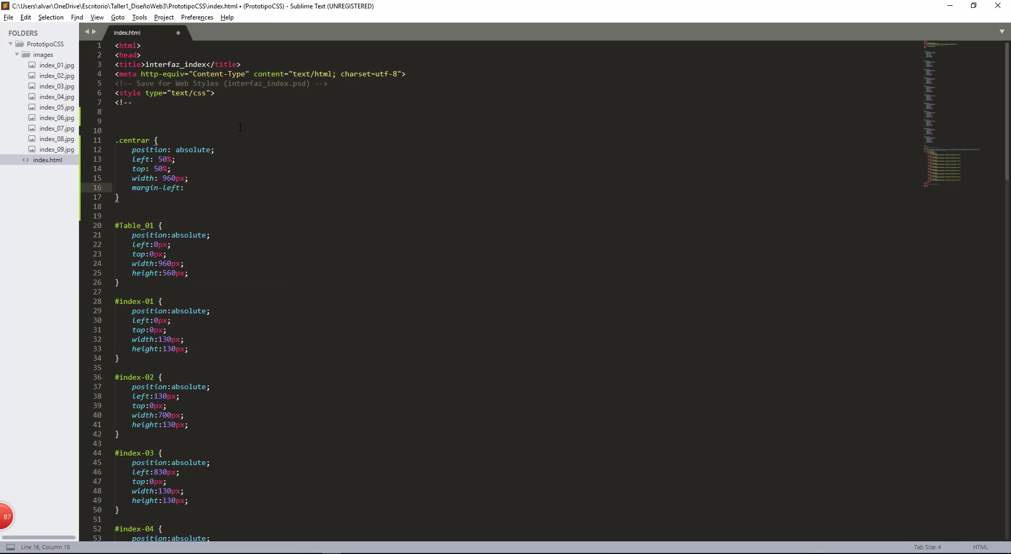
pyautogui.write('-480px;')
pyautogui.press('Return')
# Step: Add a height of 560px to the .centrar rule, below margin-left
pyautogui.write('height: ')
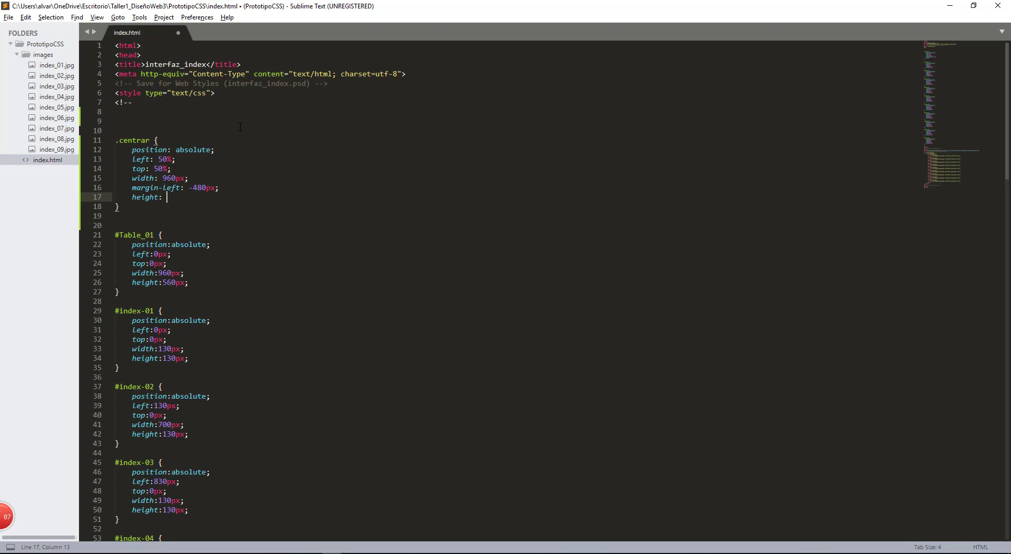
pyautogui.write('560px;')
pyautogui.press('Return')
# Step: Add a margin-top of -280px to the .centrar rule, below the height, and save index.html
pyautogui.write('mar')
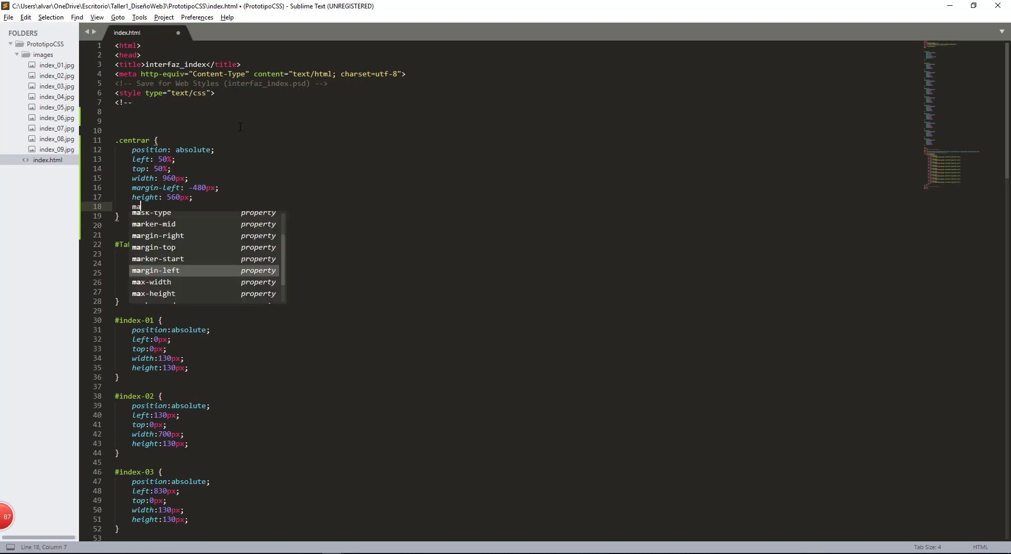
pyautogui.press('Up')
pyautogui.press('Up')
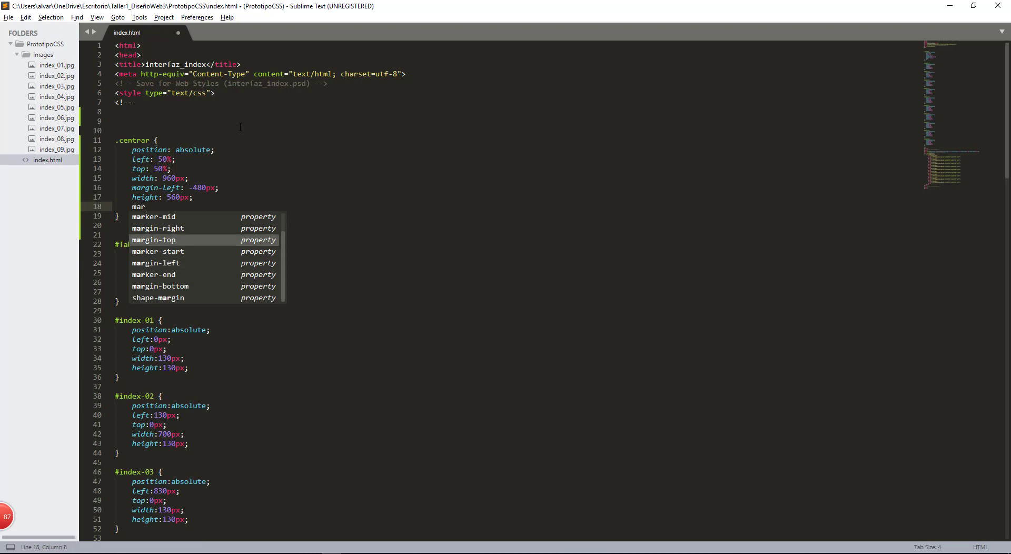
pyautogui.press('Return')
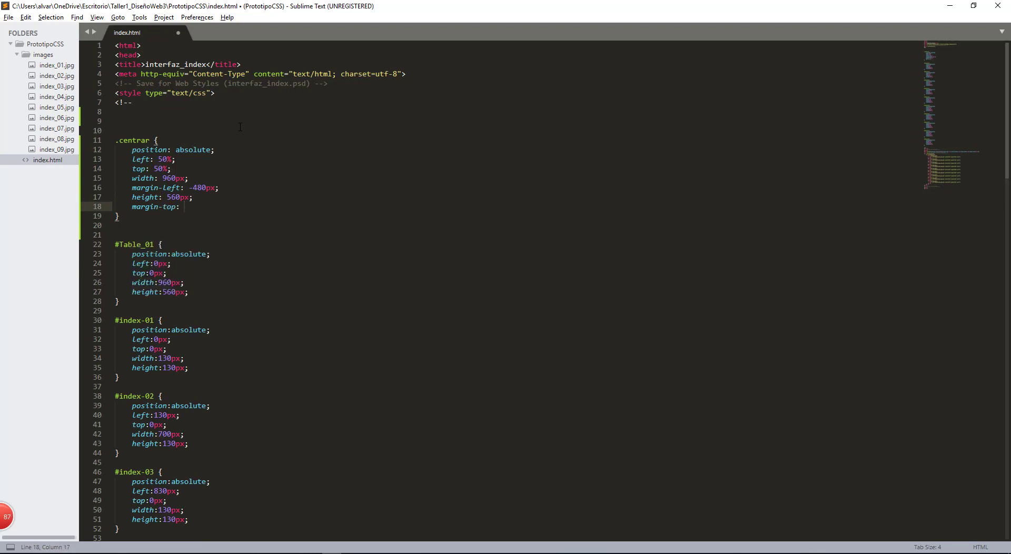
pyautogui.write('-280px;')
pyautogui.hotkey('ctrl', 's')
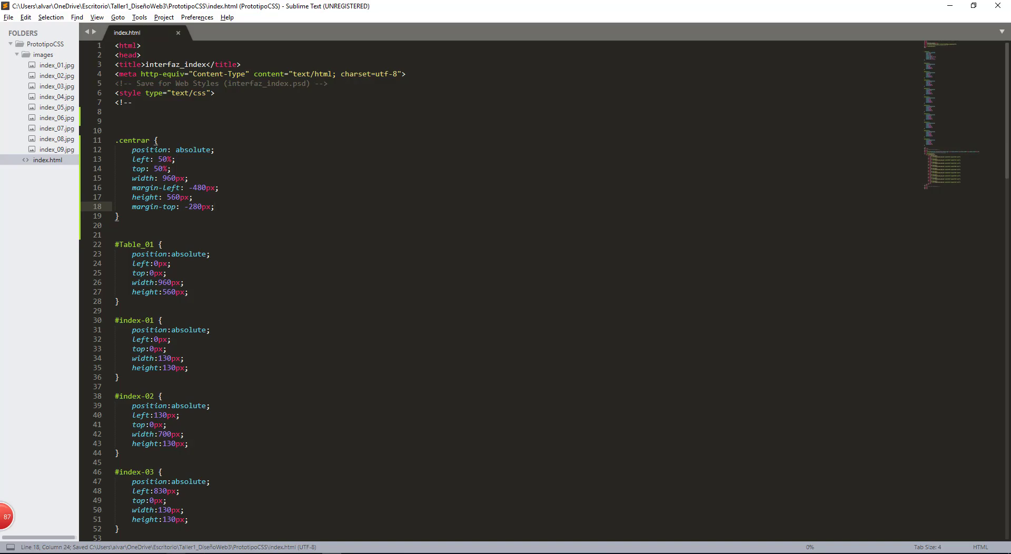
# Step: Switch to the Opera browser, reload index.html and resize the window to check how the interface is centered
pyautogui.hotkey('alt', 'Tab')
pyautogui.click(64, 28)
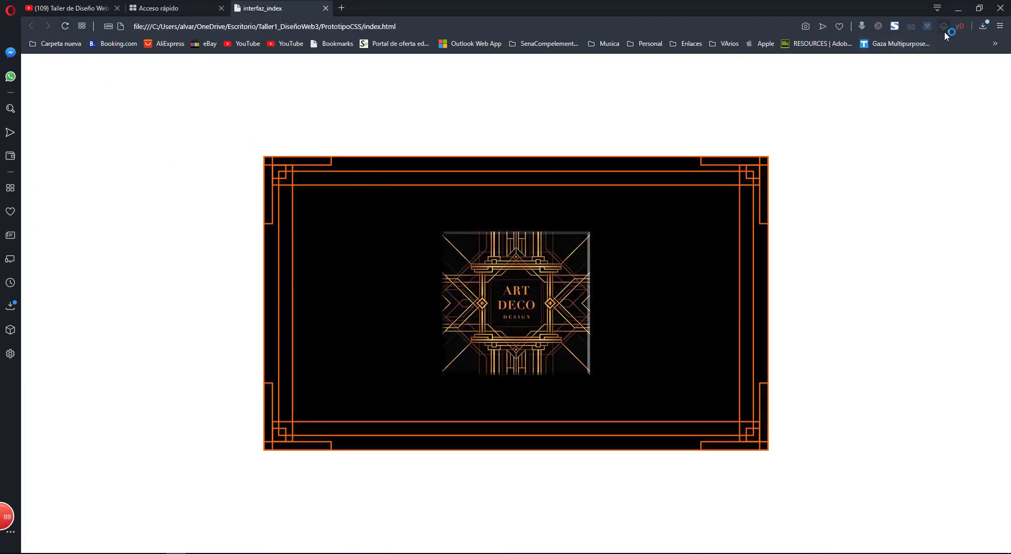
pyautogui.click(971, 9)
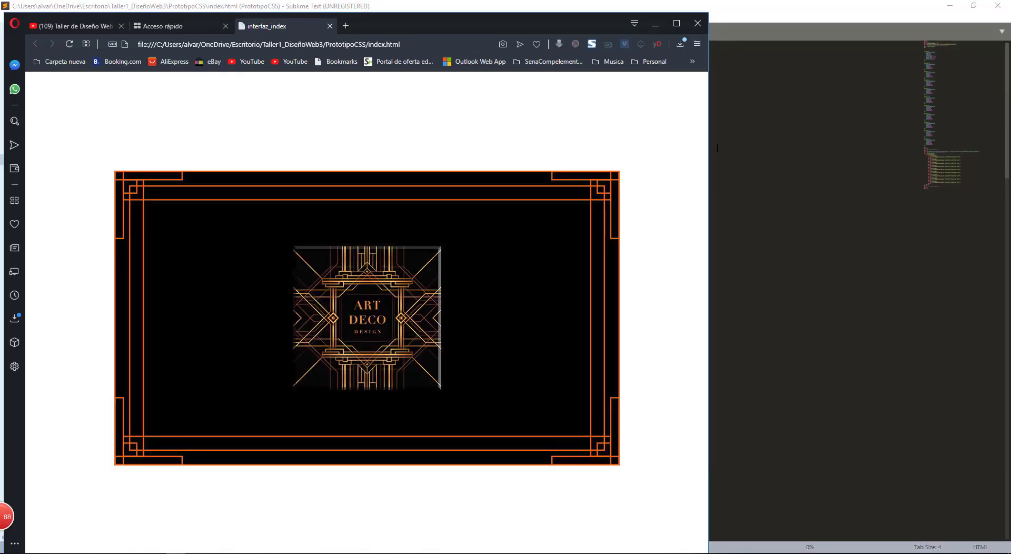
pyautogui.moveTo(708, 149); pyautogui.dragTo(771, 138)
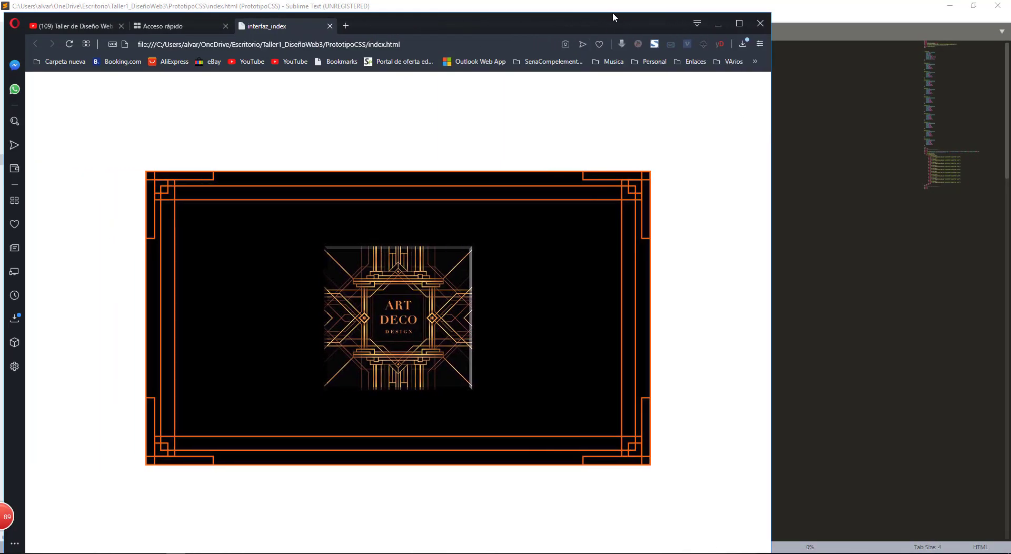
pyautogui.moveTo(608, 14); pyautogui.dragTo(606, 86)
pyautogui.doubleClick(731, 98)
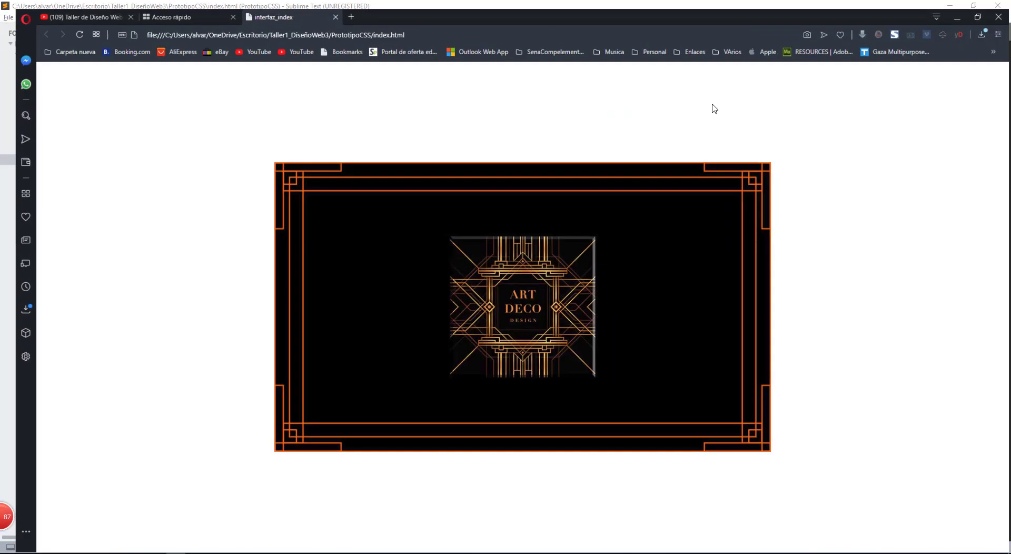
# Step: Return to index.html in Sublime Text and review the margin-left and left declarations of the .centrar rule
pyautogui.click(357, 552)
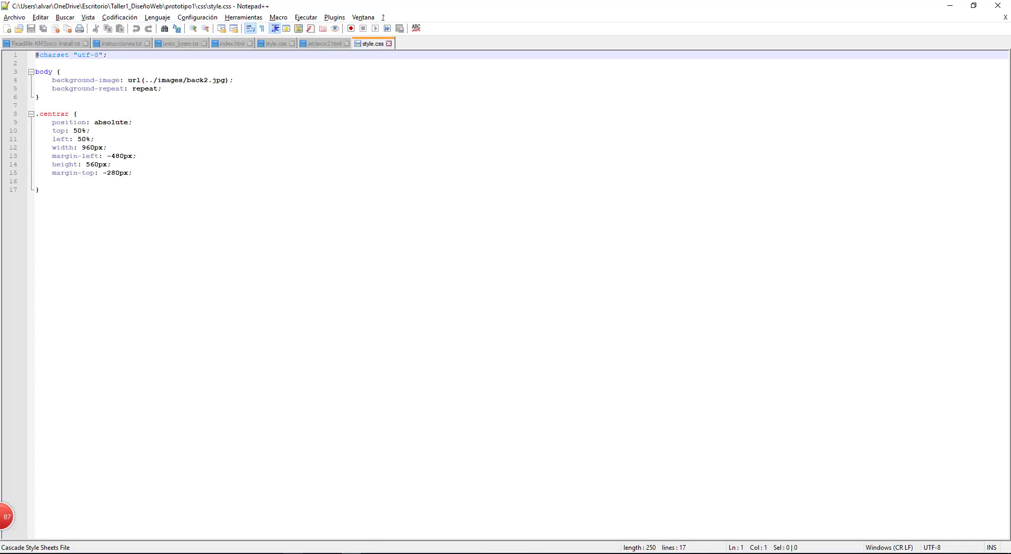
pyautogui.click(332, 552)
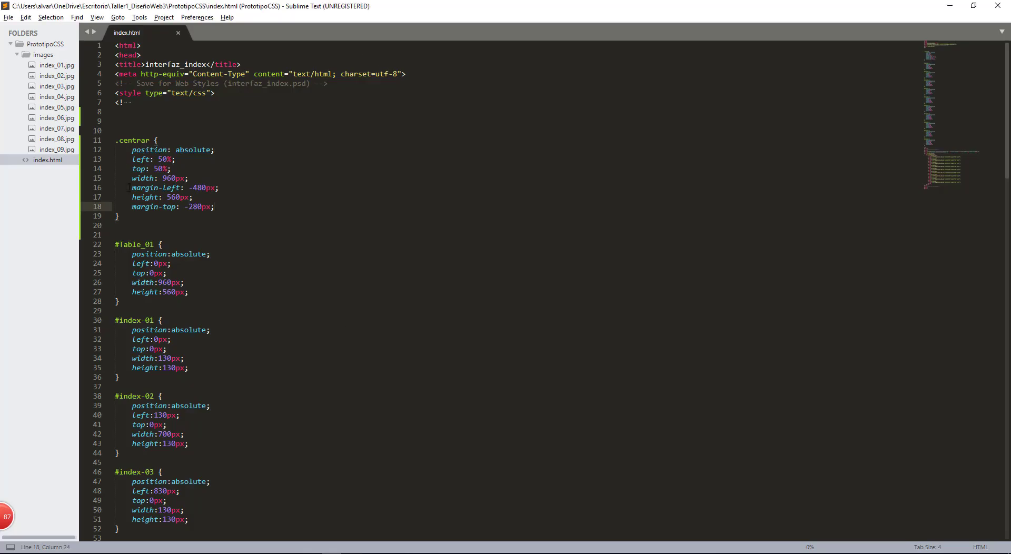
pyautogui.moveTo(131, 187); pyautogui.dragTo(202, 187)
pyautogui.moveTo(132, 159); pyautogui.dragTo(162, 160)
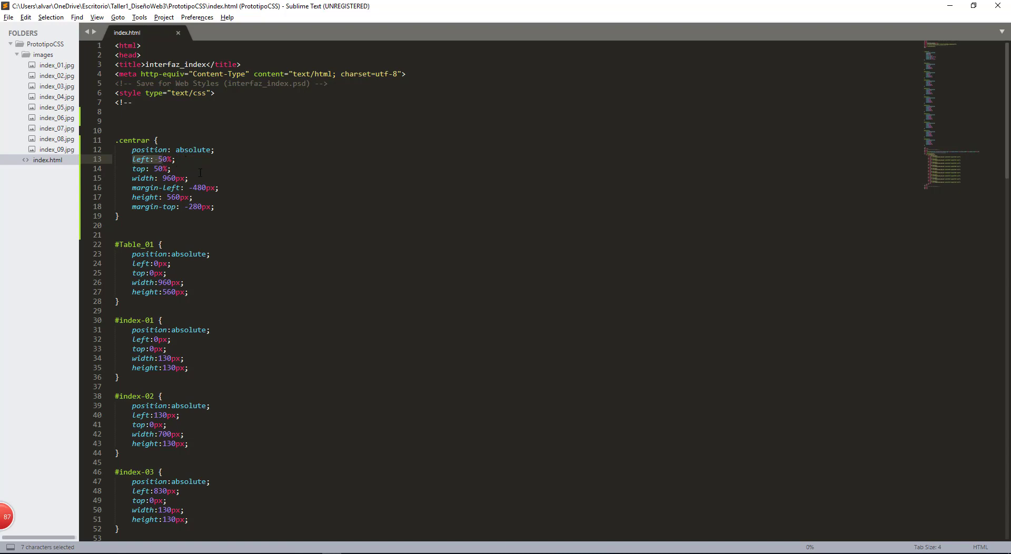
pyautogui.scroll(-1, 327, 232)
pyautogui.scroll(-2, 327, 233)
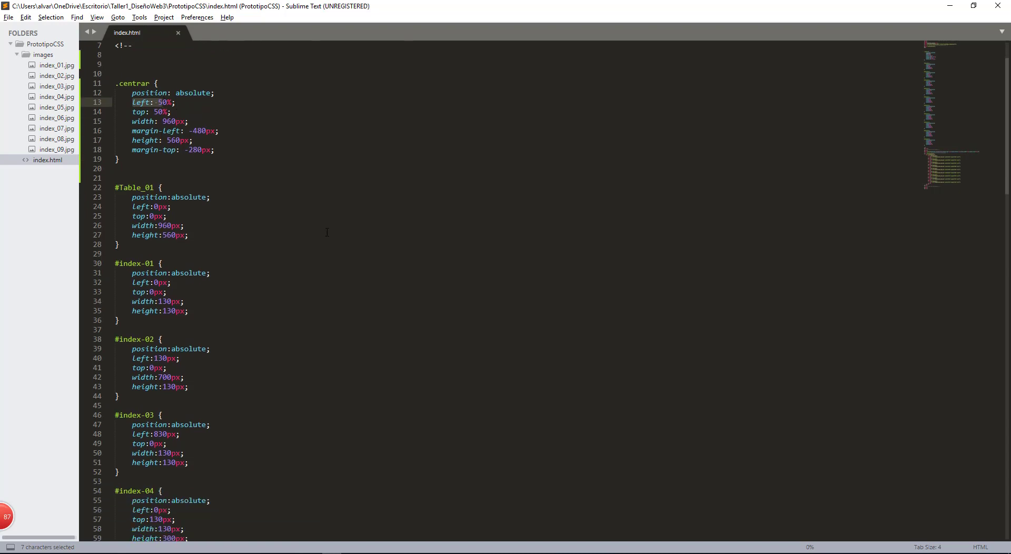
pyautogui.scroll(2, 327, 232)
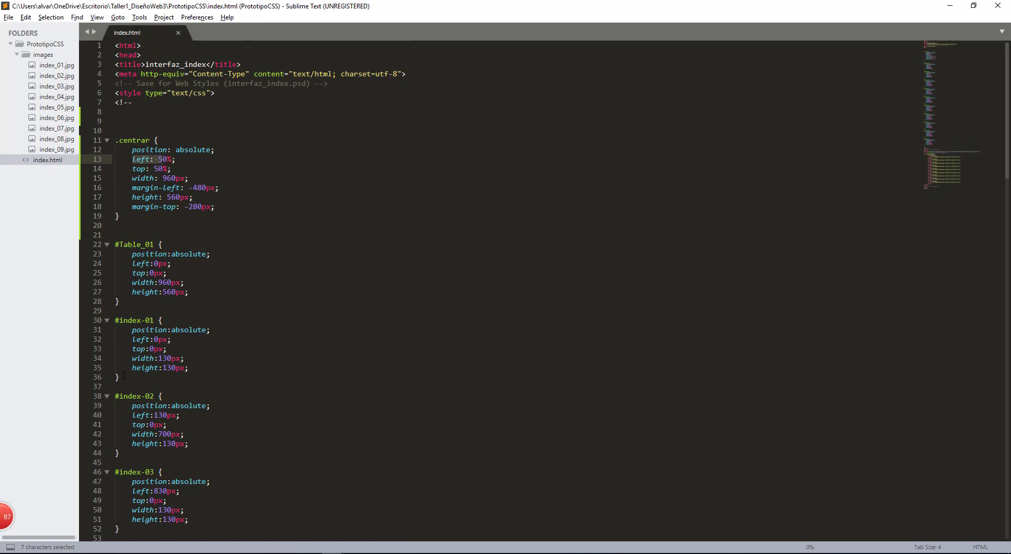
pyautogui.scroll(-7, 327, 233)
pyautogui.scroll(7, 191, 435)
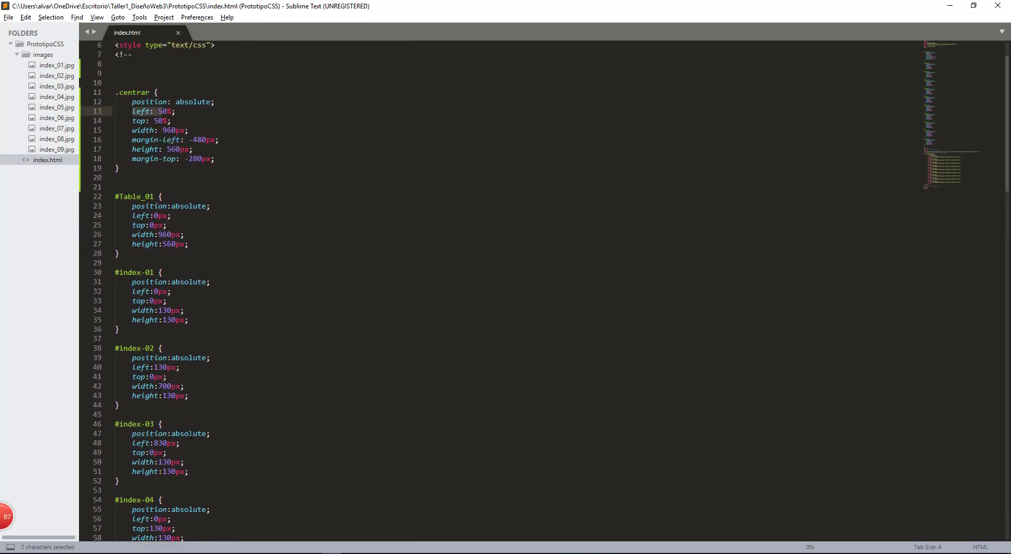
# Step: Insert an empty body rule above the .centrar rule in the style block
pyautogui.click(126, 128)
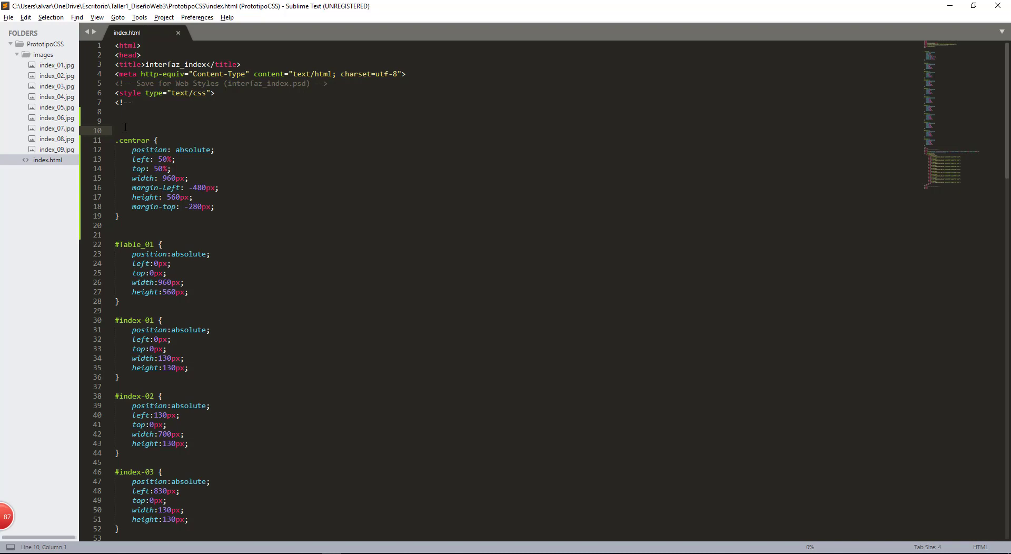
pyautogui.press('Up')
pyautogui.write('bo')
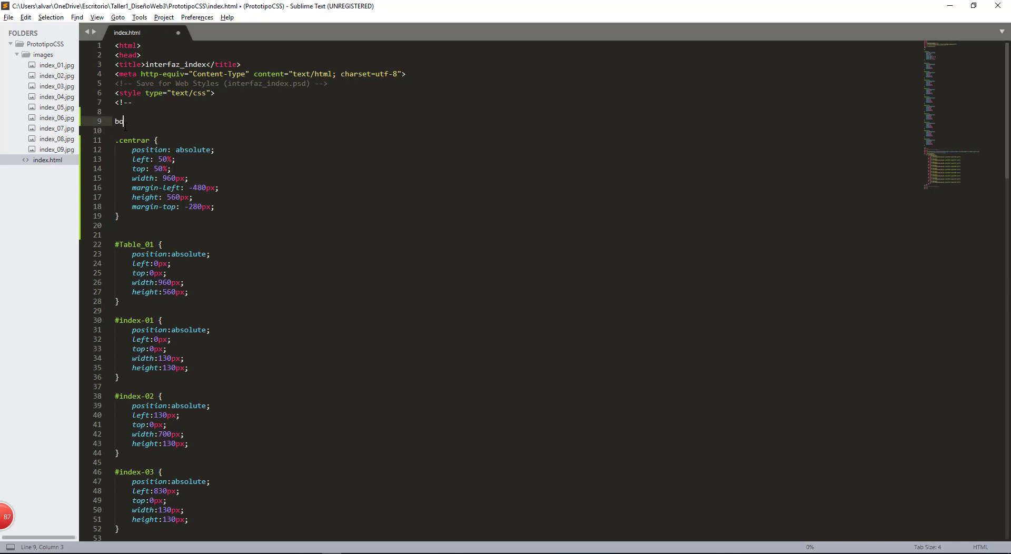
pyautogui.write('dy {')
pyautogui.press('Return')
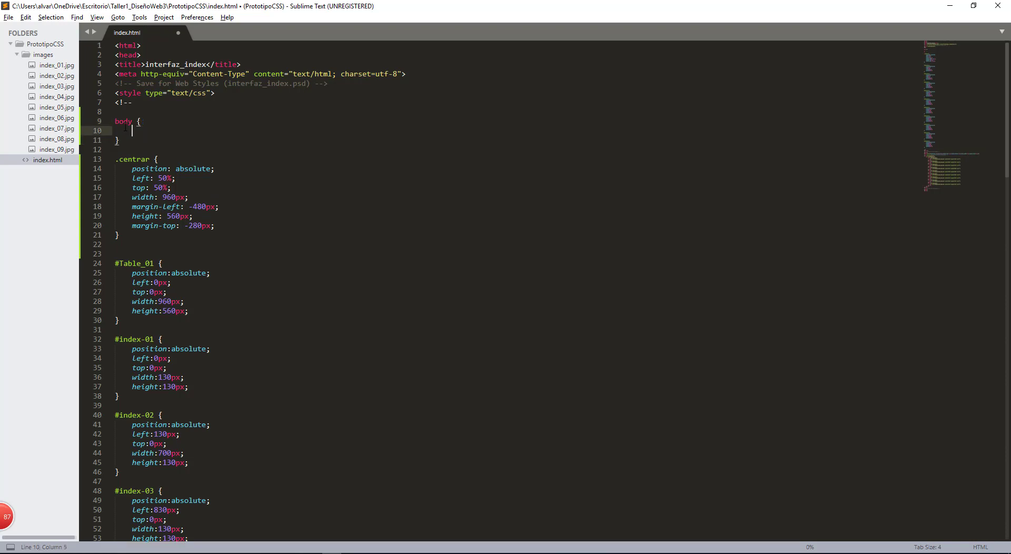
# Step: Add a background-image property with an empty url() value to the body rule
pyautogui.write('b')
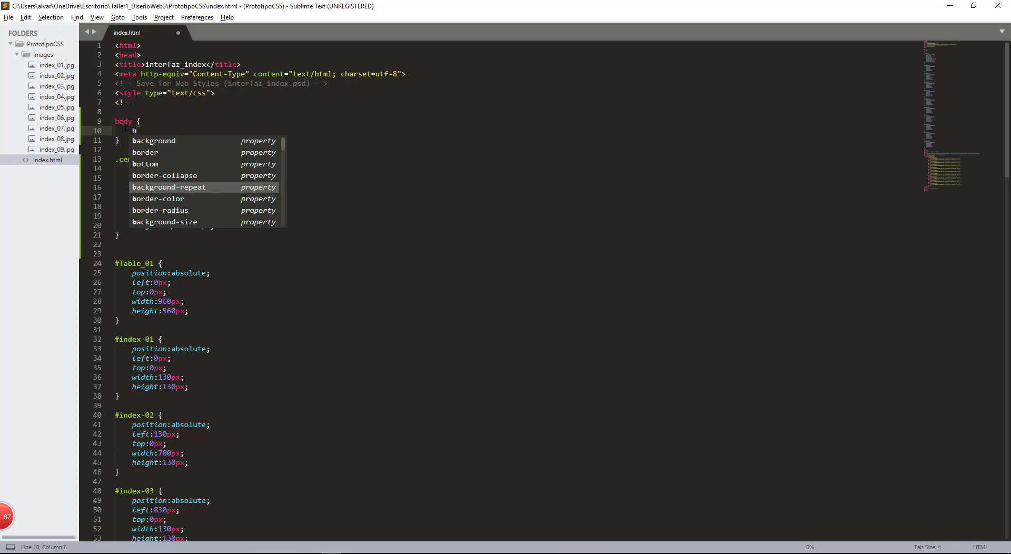
pyautogui.press('Down')
pyautogui.press('Down')
pyautogui.press('Down')
pyautogui.press('Down')
pyautogui.press('Down')
pyautogui.press('Down')
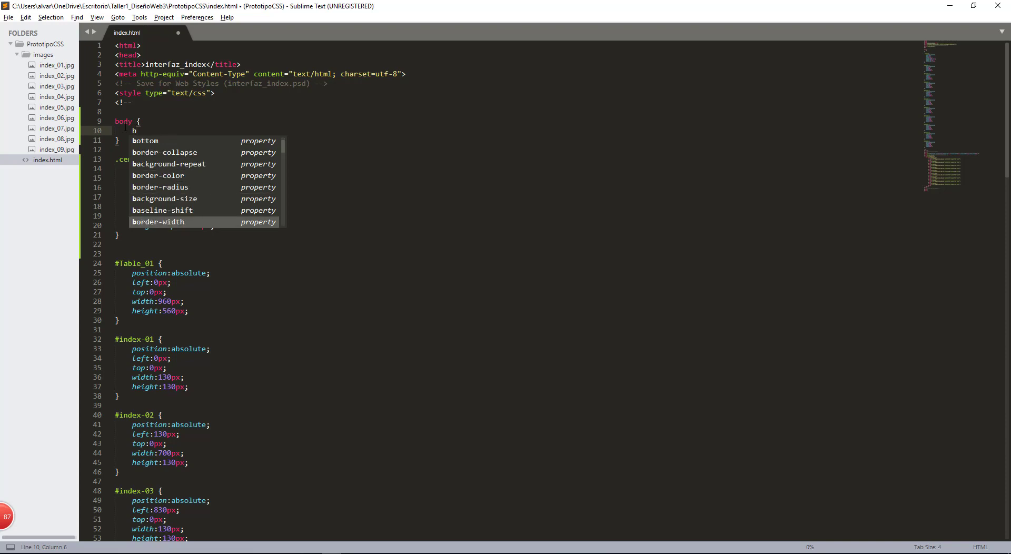
pyautogui.press('Return')
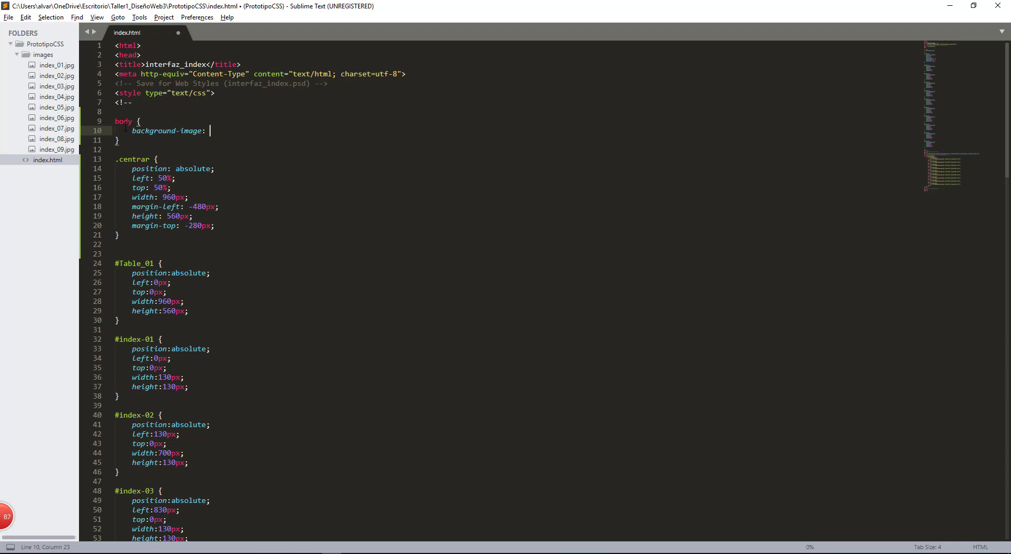
pyautogui.write('ur')
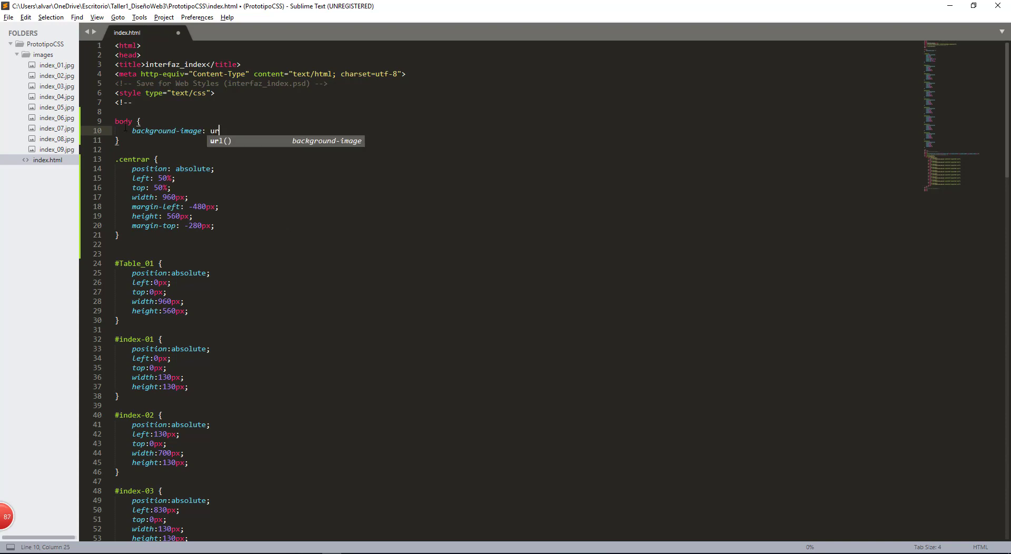
pyautogui.press('Return')
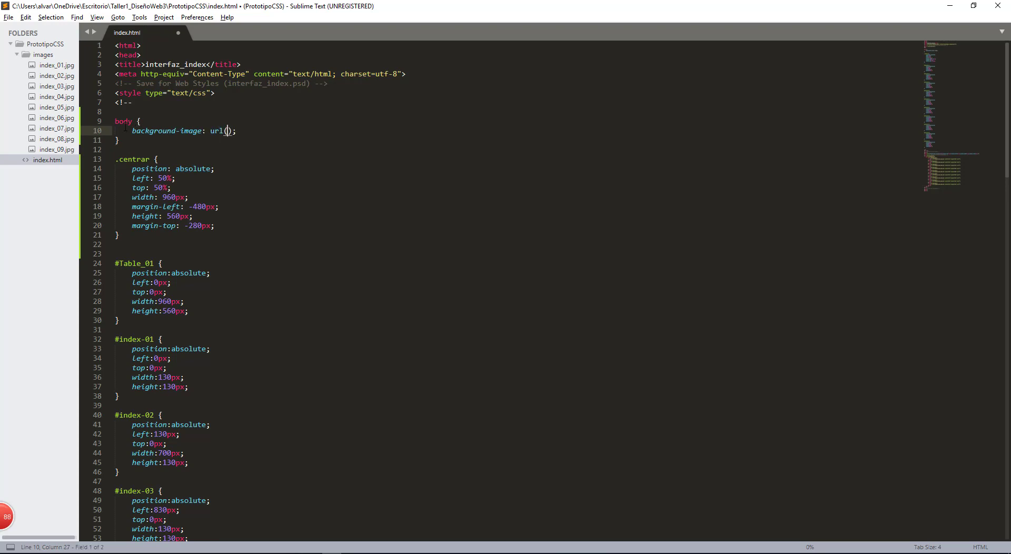
# Step: Enter images/back2.jpg as the background image's url path and save index.html, declining the license purchase
pyautogui.write('im')
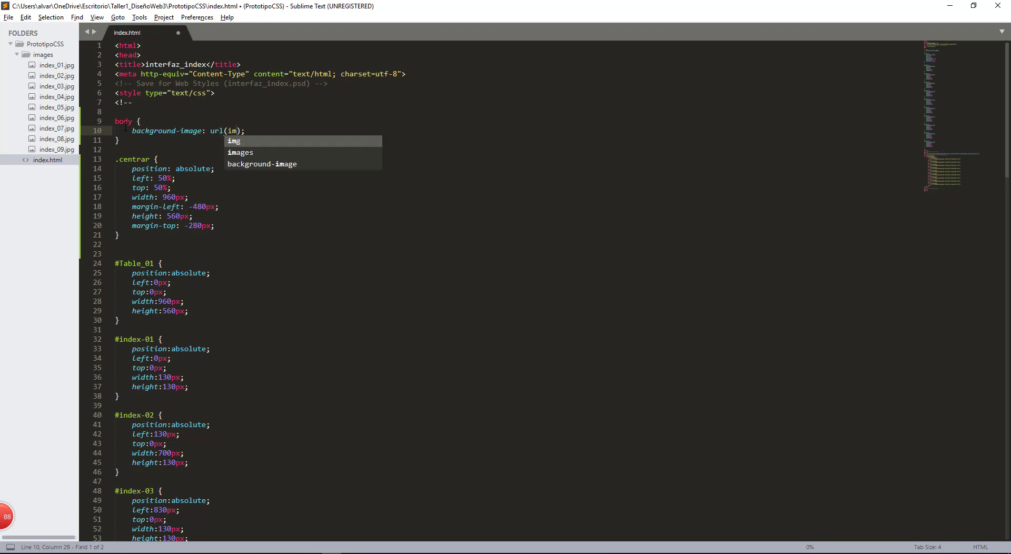
pyautogui.write('age')
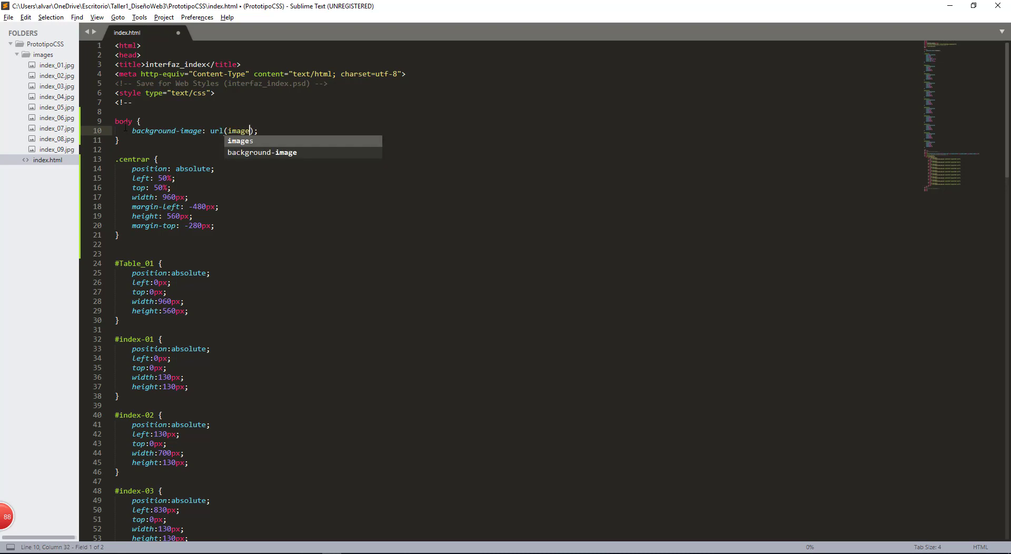
pyautogui.write('s')
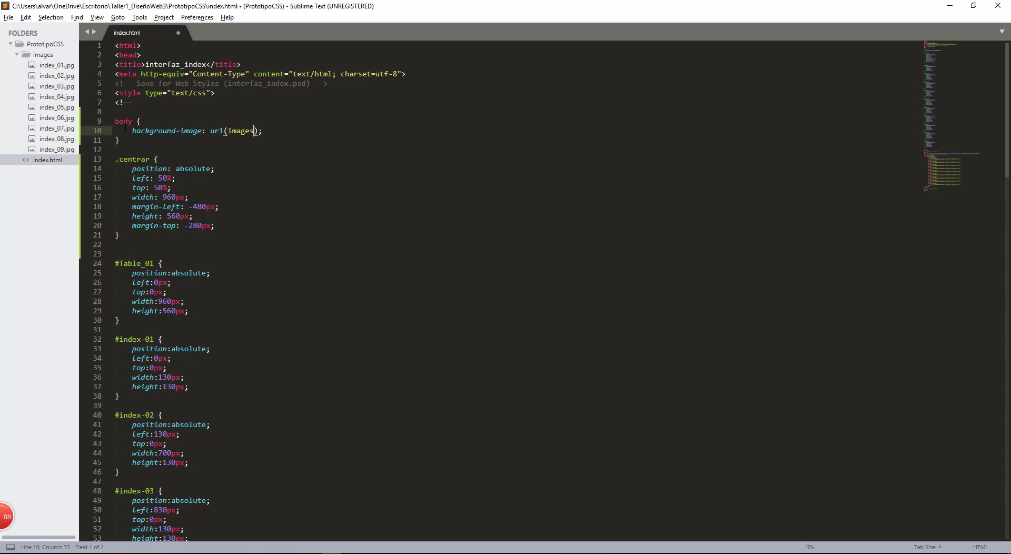
pyautogui.write('/')
pyautogui.write('back')
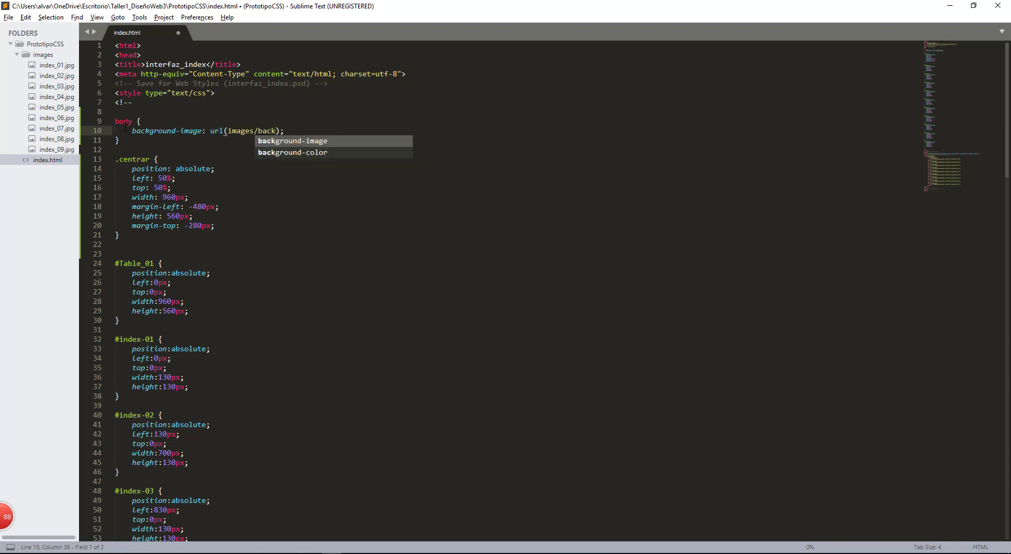
pyautogui.write('2')
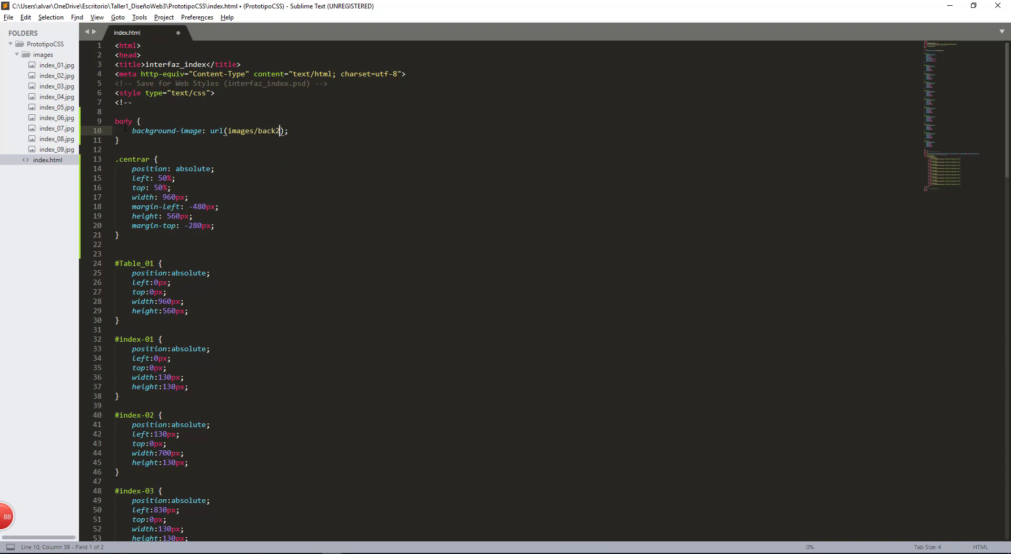
pyautogui.write('.jpg')
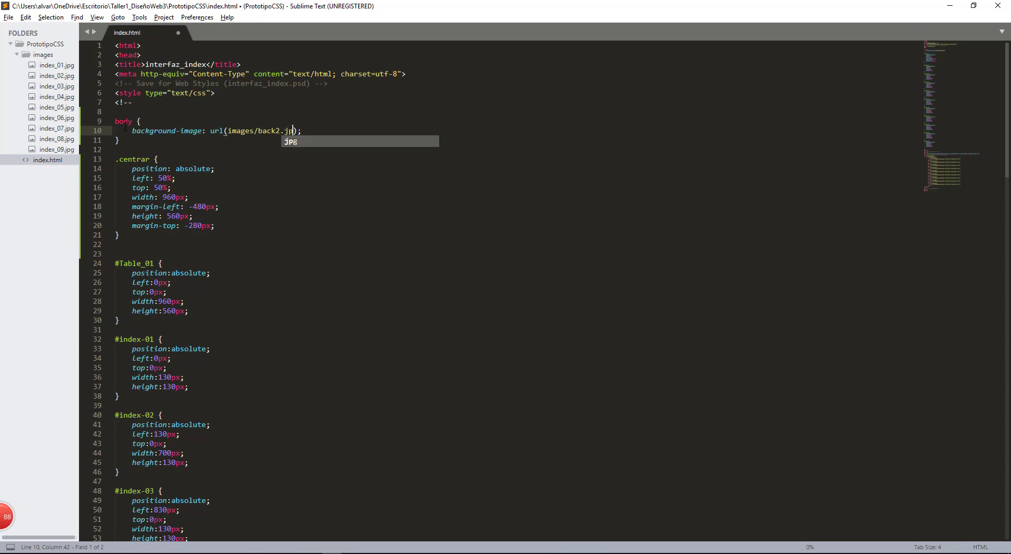
pyautogui.hotkey('ctrl', 's')
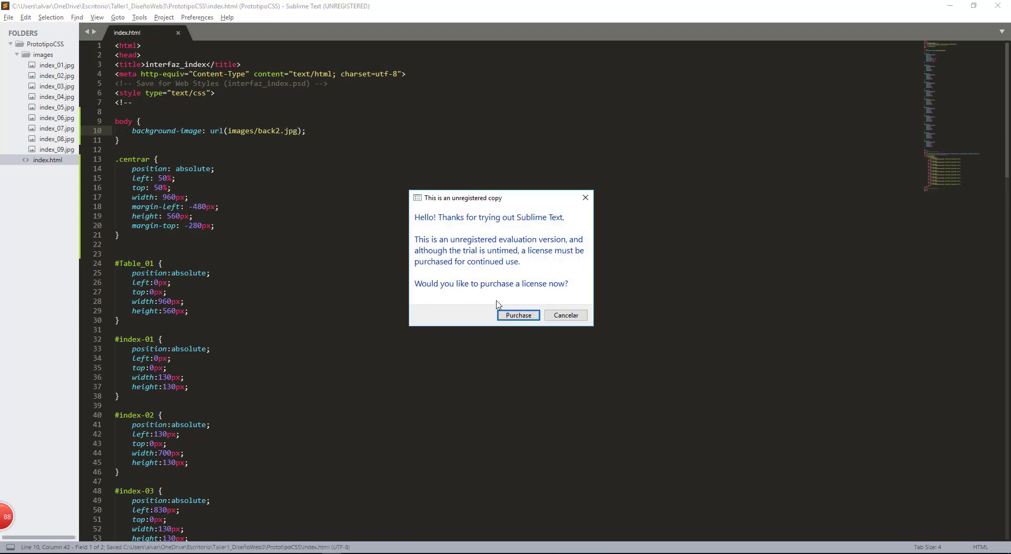
pyautogui.click(566, 316)
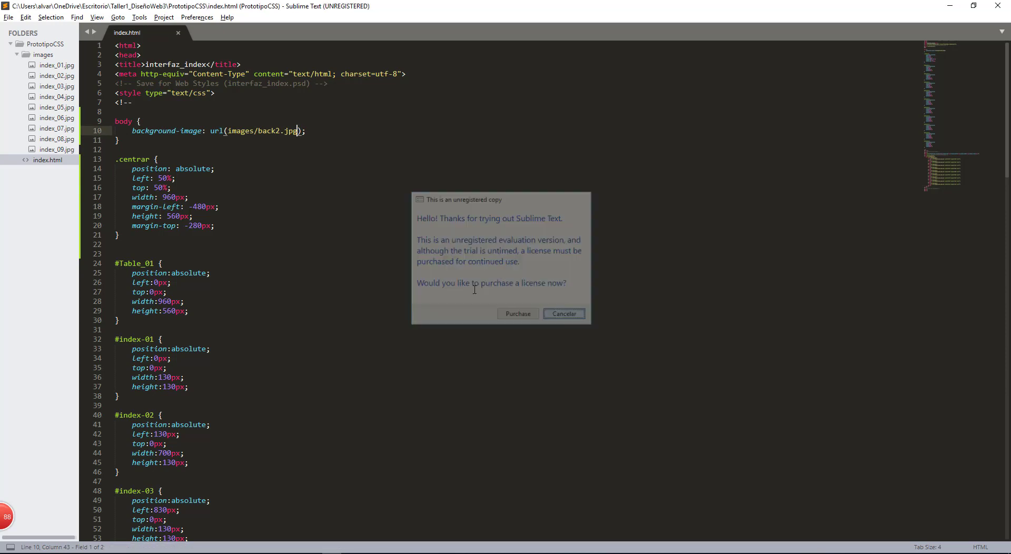
pyautogui.hotkey('ctrl', 's')
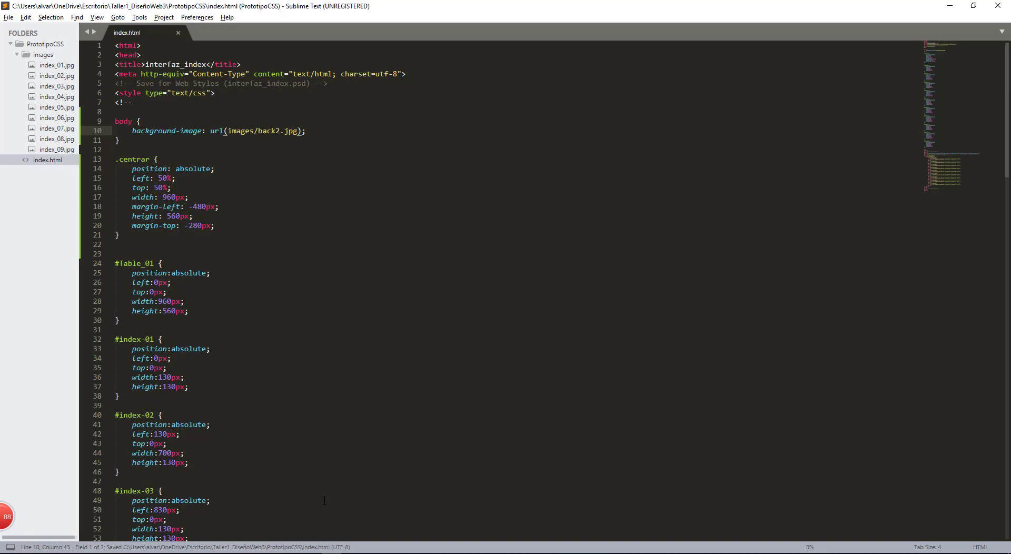
# Step: Reload index.html in the Opera browser and copy back2.jpg from the Taller1_DiseñoWeb3 folder in File Explorer
pyautogui.hotkey('alt', 'Tab')
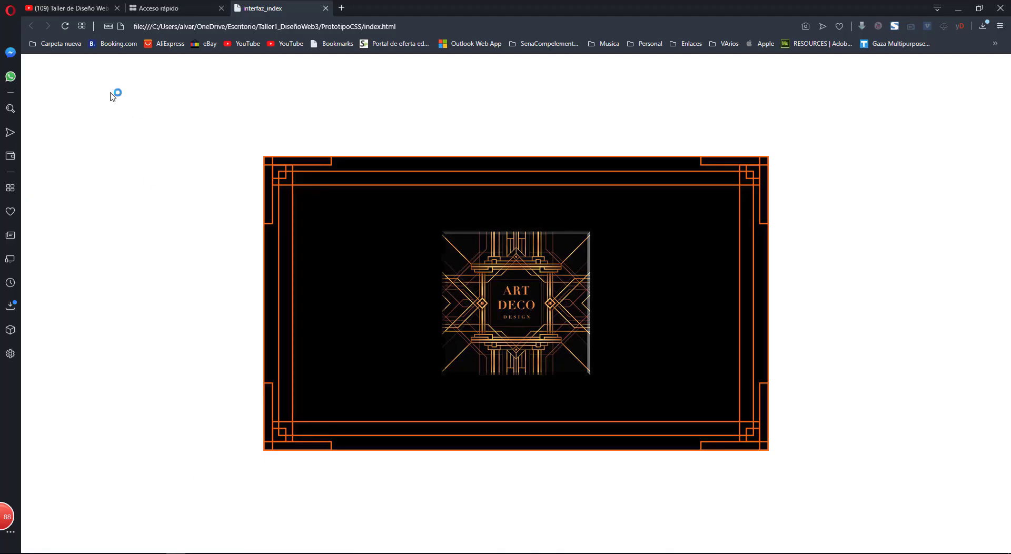
pyautogui.click(65, 26)
pyautogui.hotkey('alt', 'Tab')
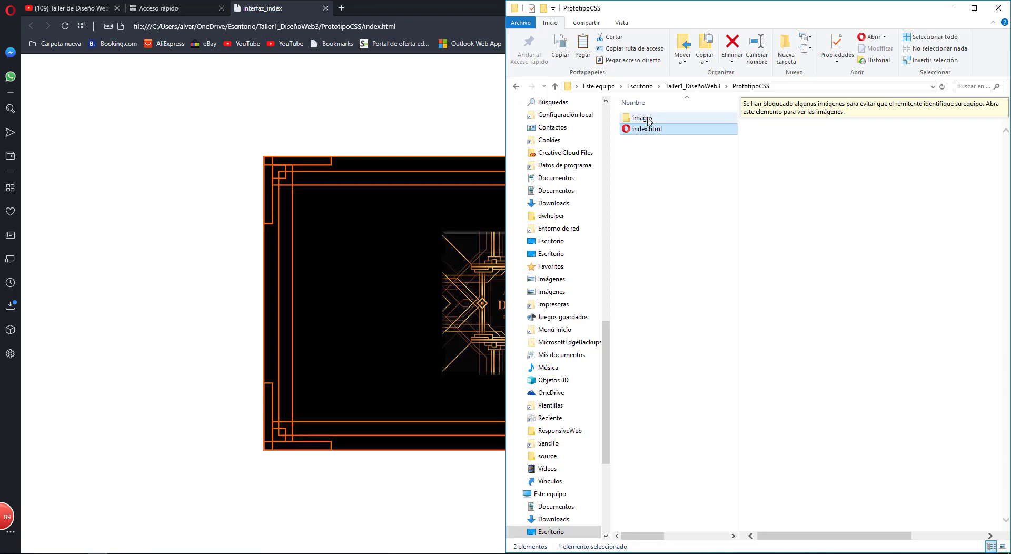
pyautogui.doubleClick(650, 120)
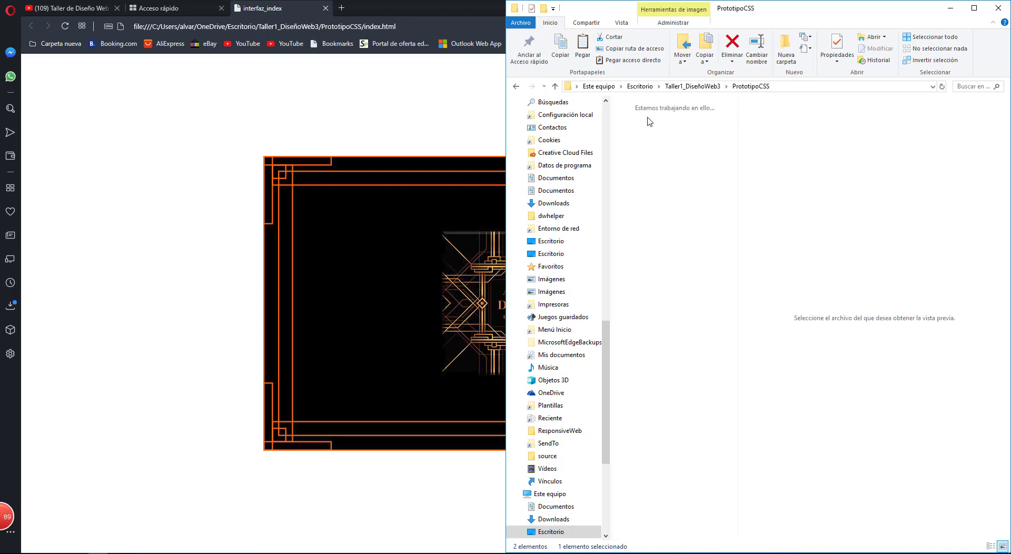
pyautogui.click(749, 86)
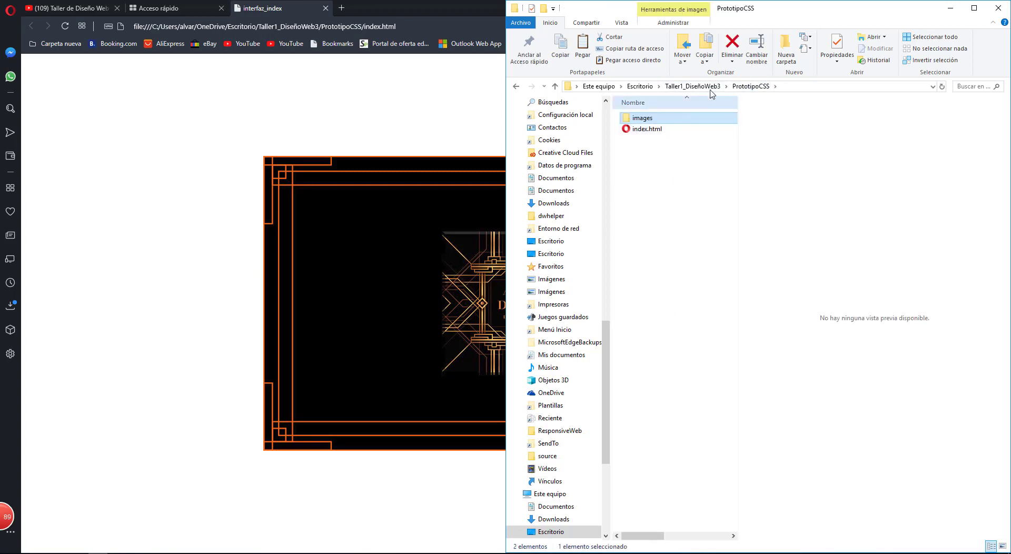
pyautogui.click(702, 88)
pyautogui.click(714, 136)
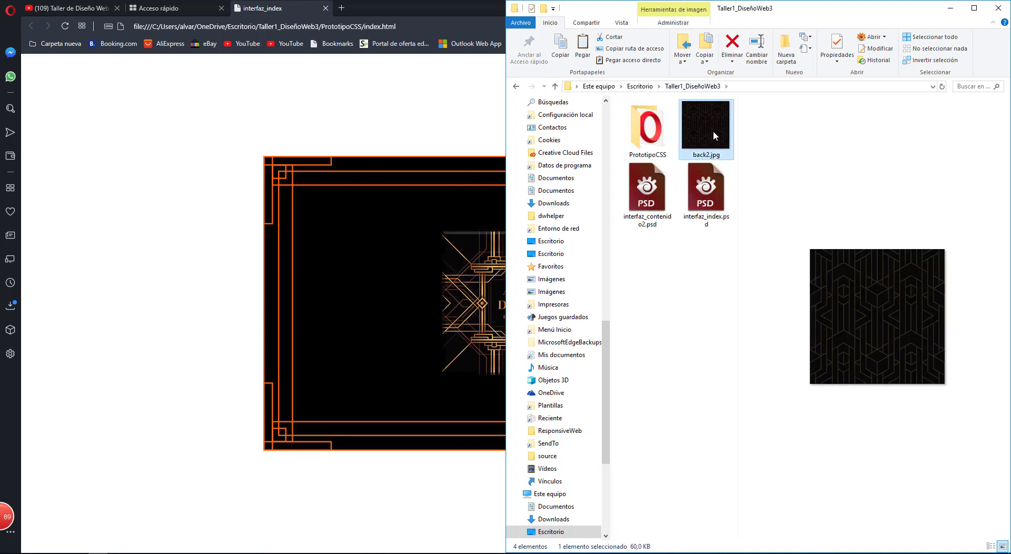
# Step: Paste back2.jpg into the PrototipoCSS images folder and reload the page in the browser
pyautogui.doubleClick(649, 124)
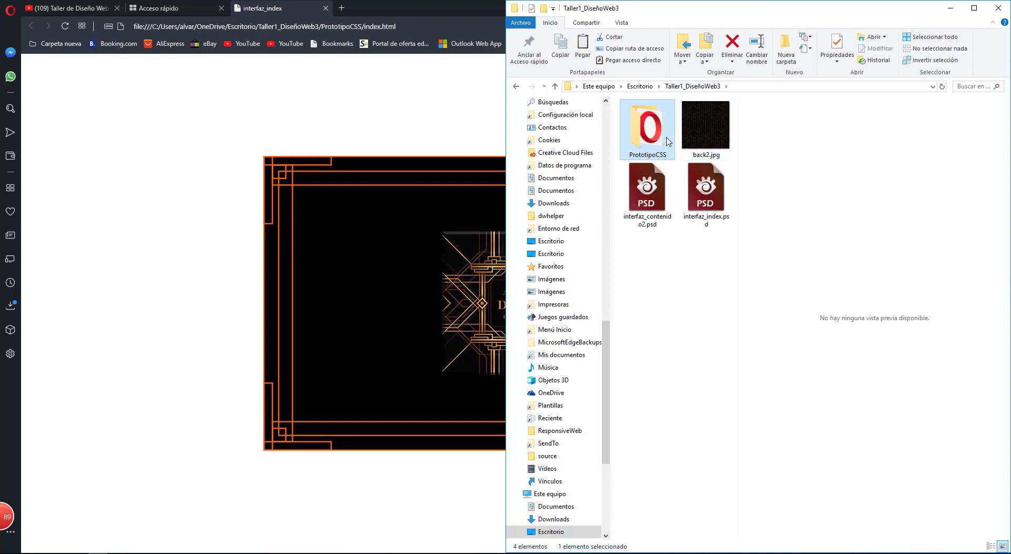
pyautogui.doubleClick(646, 118)
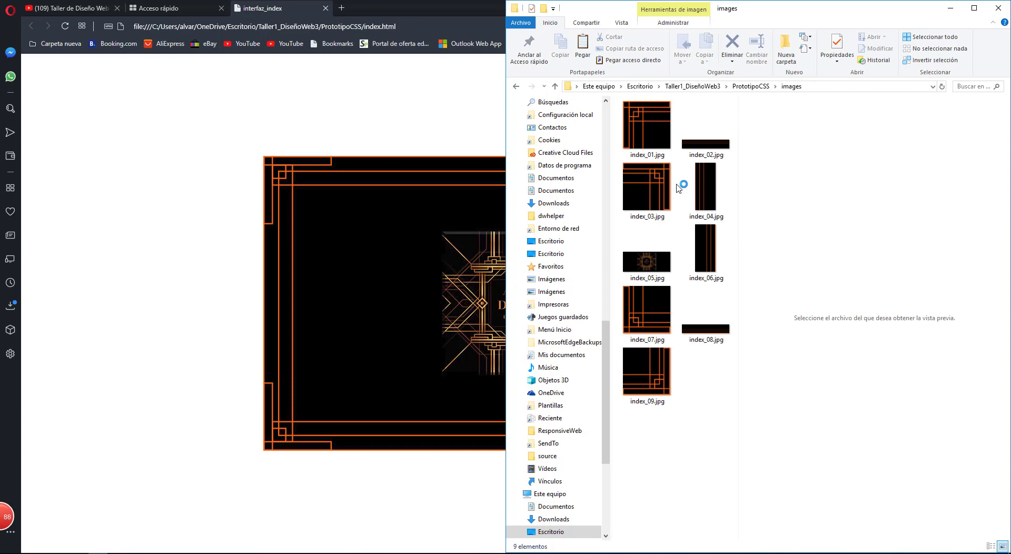
pyautogui.click(181, 274)
pyautogui.click(66, 28)
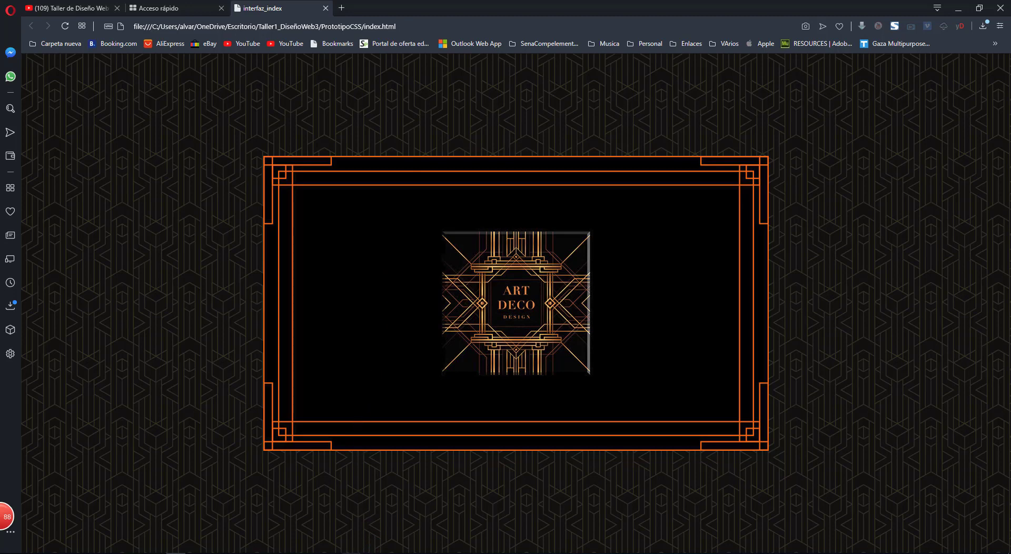
# Step: Change the page title in index.html to "Bienvenido al Art Deco" in Sublime Text, save, and reload the page in the browser
pyautogui.click(352, 553)
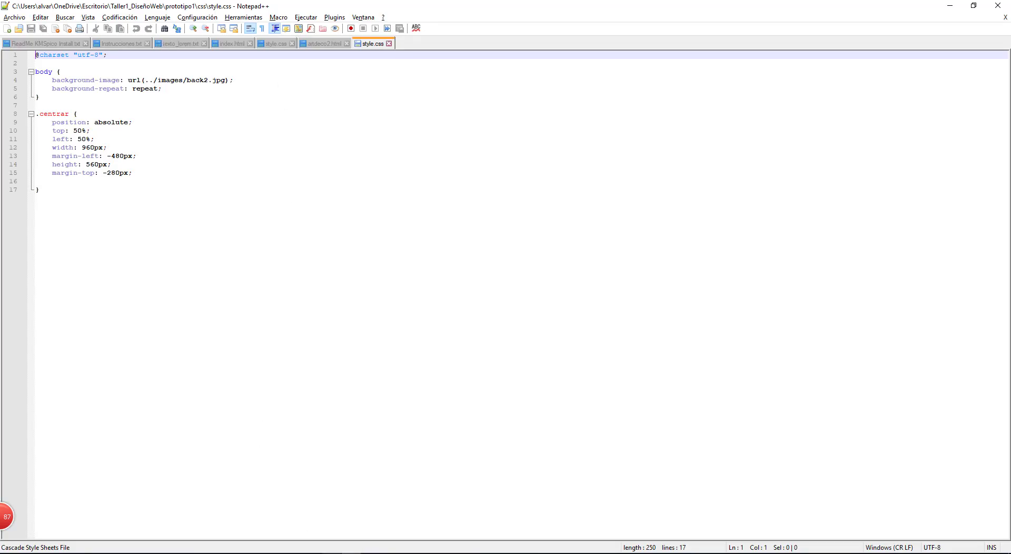
pyautogui.click(331, 553)
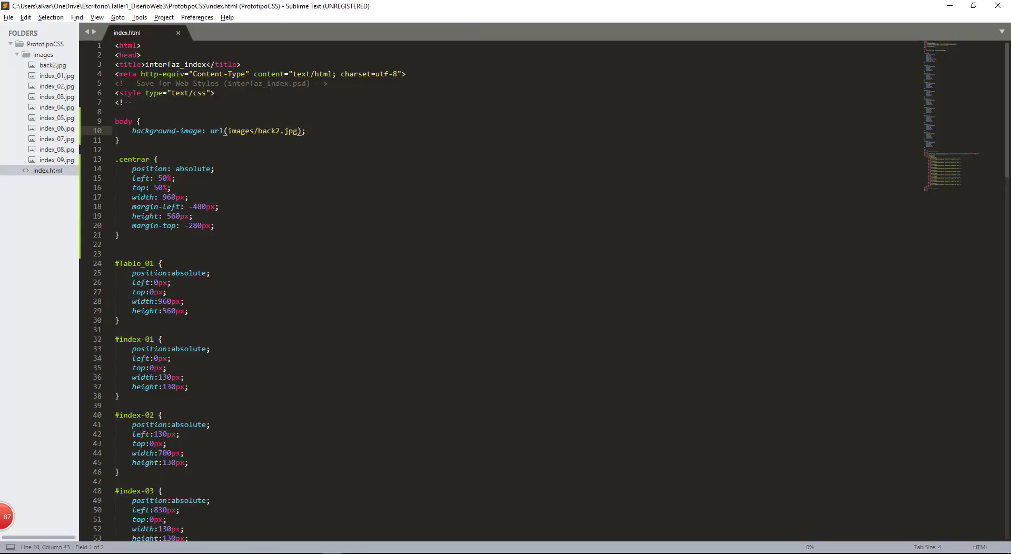
pyautogui.moveTo(145, 64); pyautogui.dragTo(206, 62)
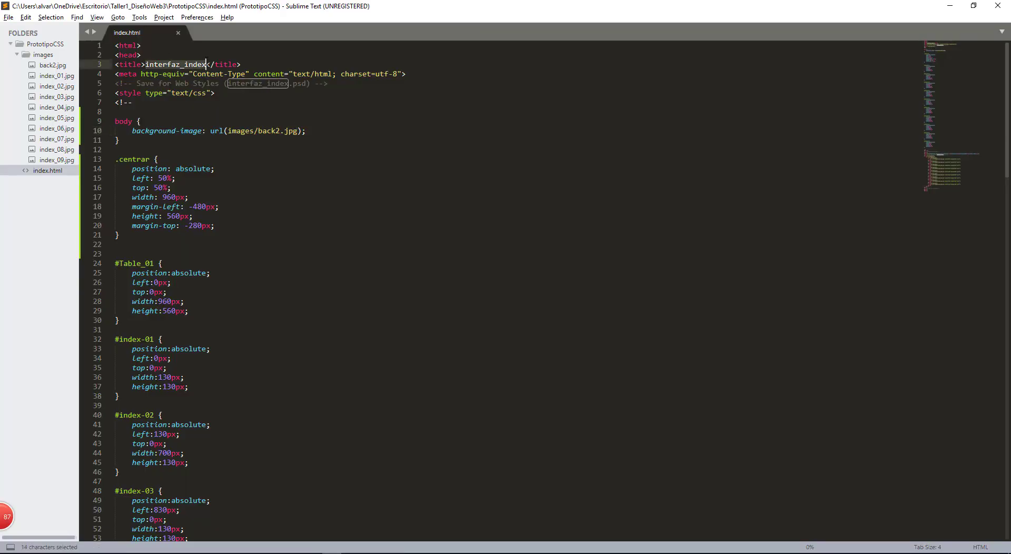
pyautogui.write('Bienveni')
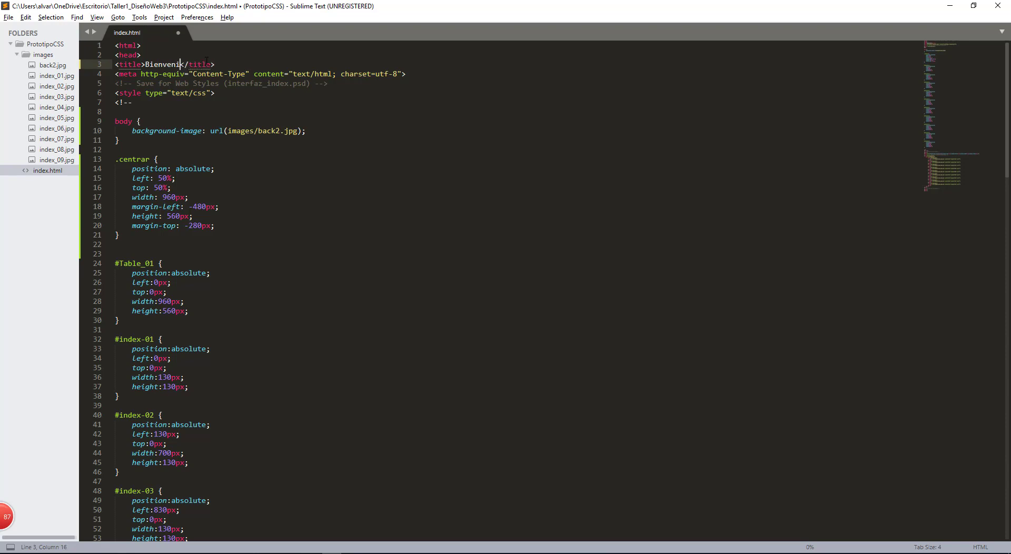
pyautogui.write('do al Art Deco')
pyautogui.hotkey('ctrl', 's')
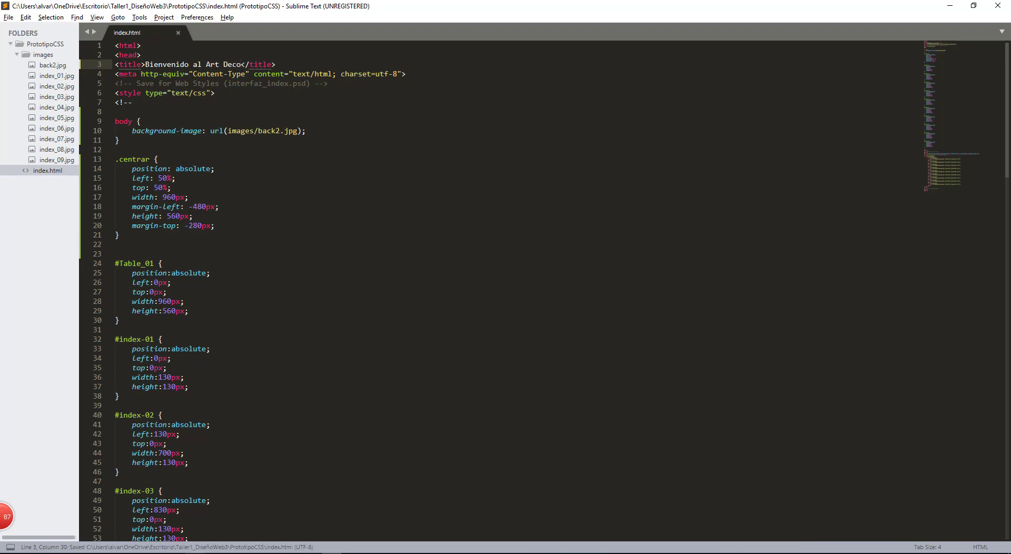
pyautogui.click(176, 553)
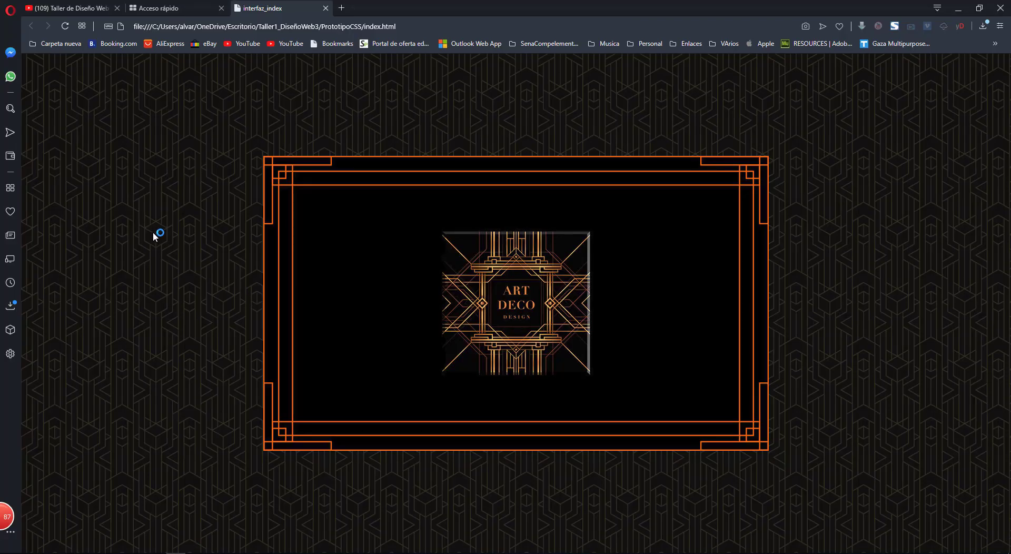
pyautogui.press('F5')
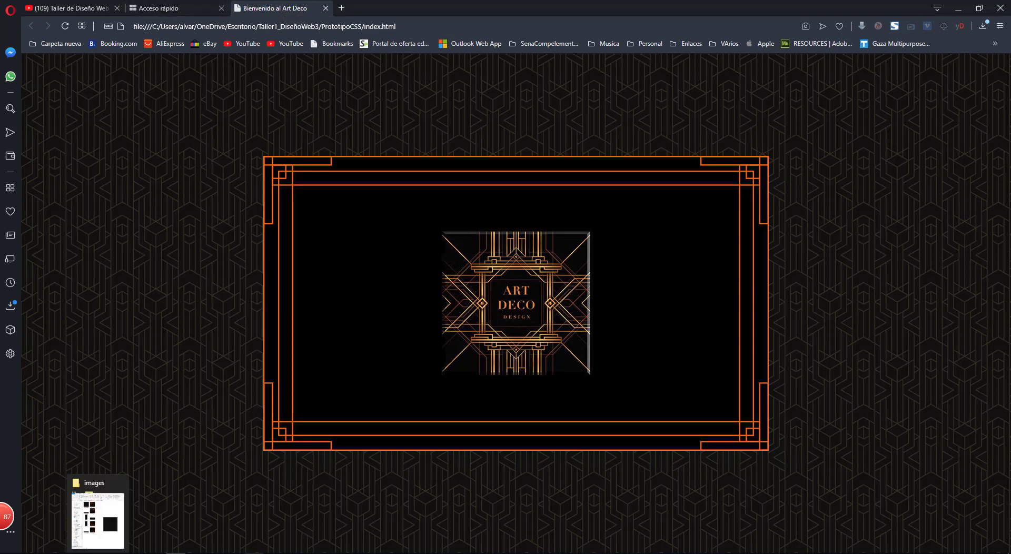
# Step: Return to index.html in Sublime Text and review the exported #index slice rules down to the end of the style block
pyautogui.moveTo(332, 553)
pyautogui.click(331, 519)
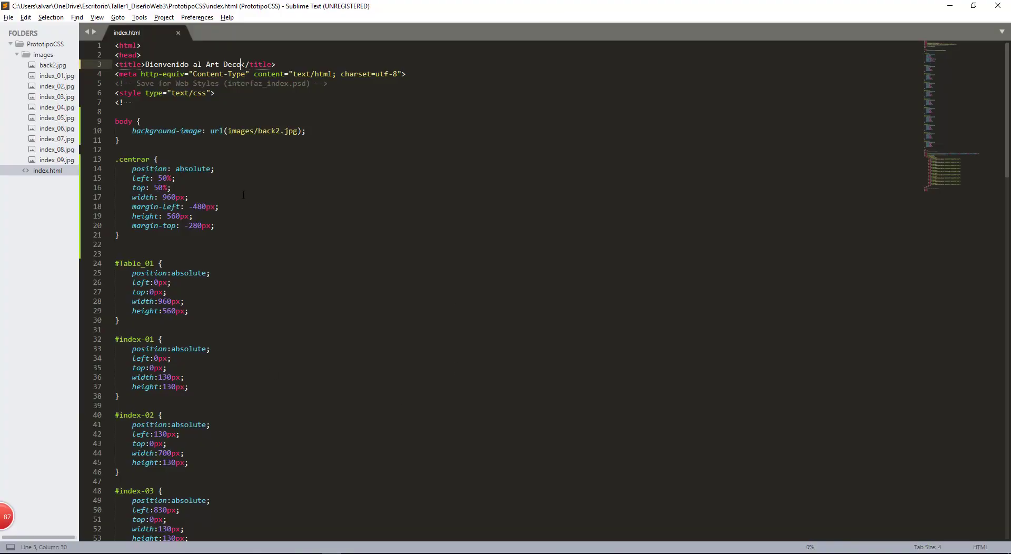
pyautogui.scroll(-9, 243, 194)
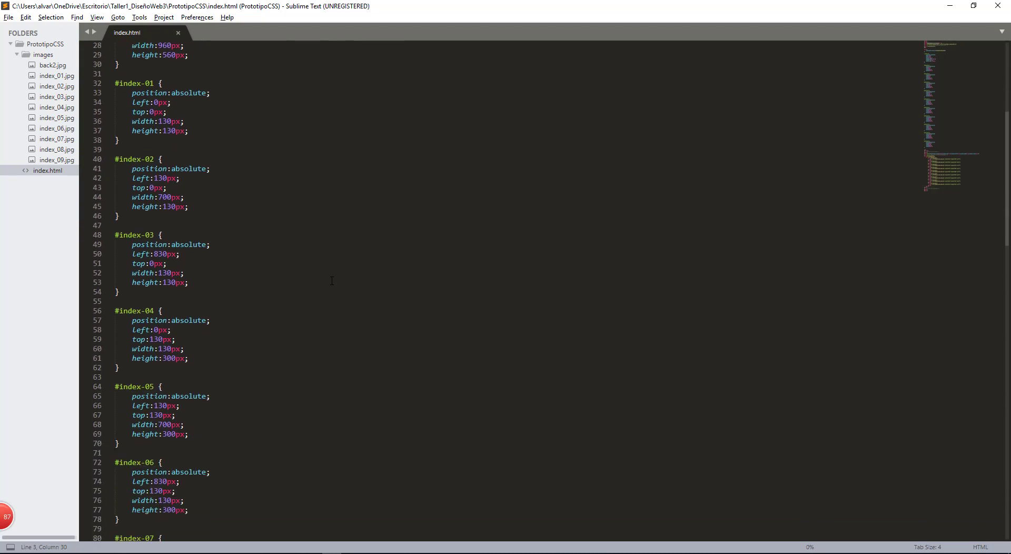
pyautogui.scroll(-9, 332, 280)
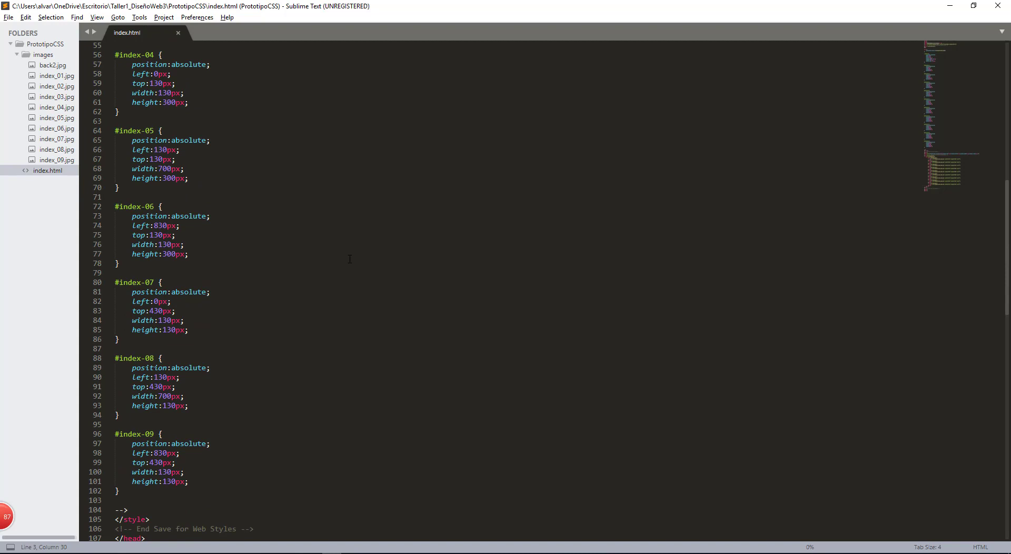
# Step: Switch to the interfaz_contenido2.psd document in Photoshop and collapse the ArtDeco1 and ArtDeco2 layer groups
pyautogui.hotkey('alt', 'Tab')
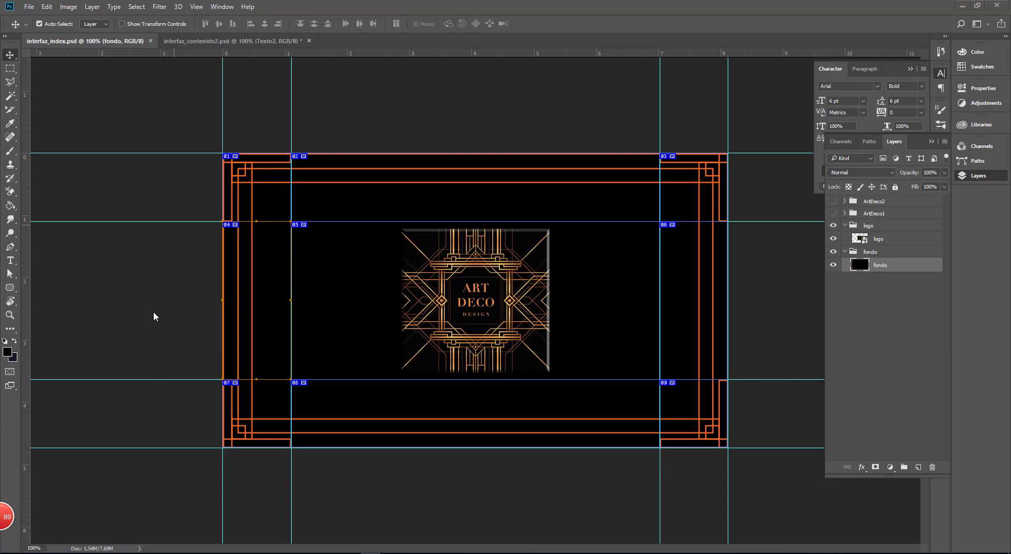
pyautogui.click(200, 41)
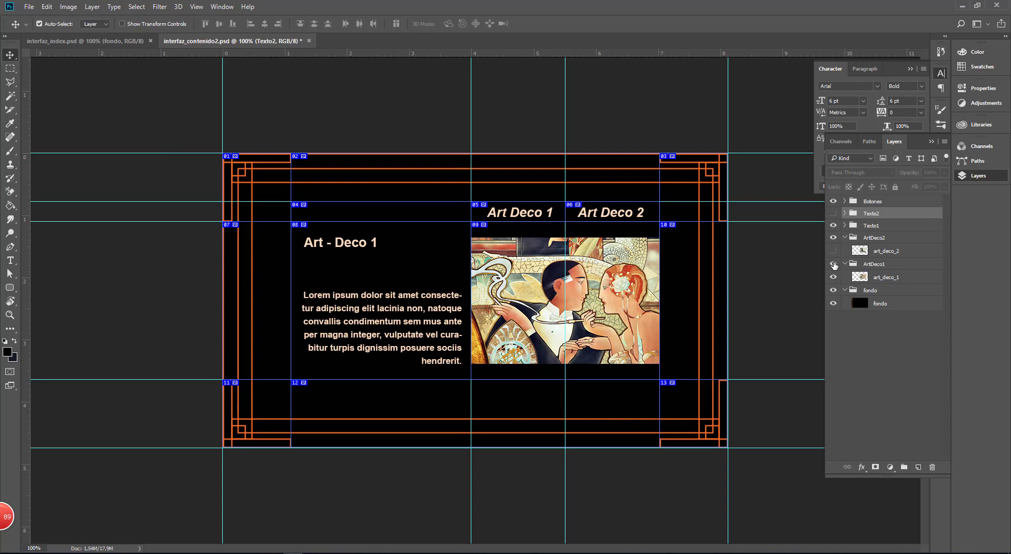
pyautogui.click(846, 265)
pyautogui.click(845, 238)
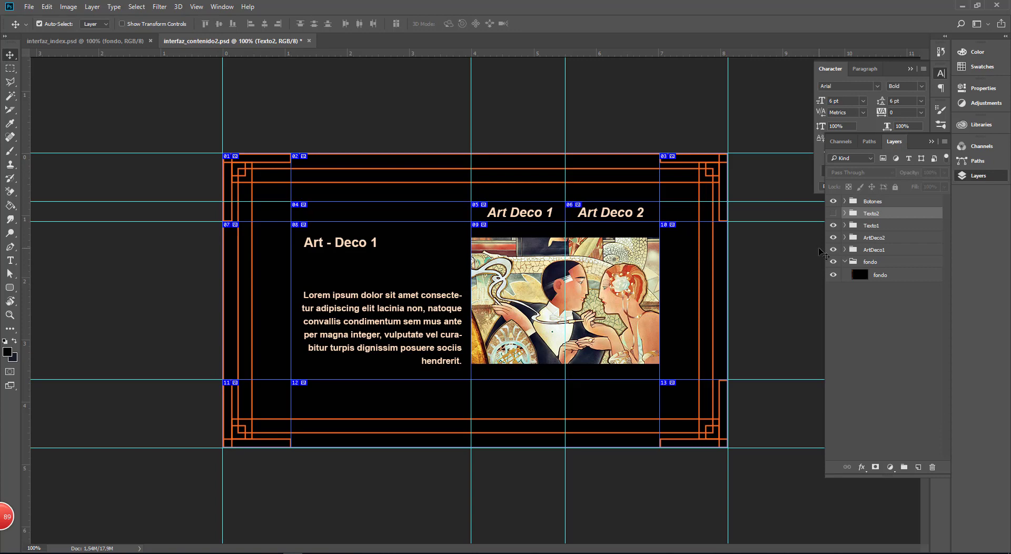
# Step: Preview the ArtDeco1 group and the art_deco_2 layer one at a time by toggling their visibility
pyautogui.click(834, 250)
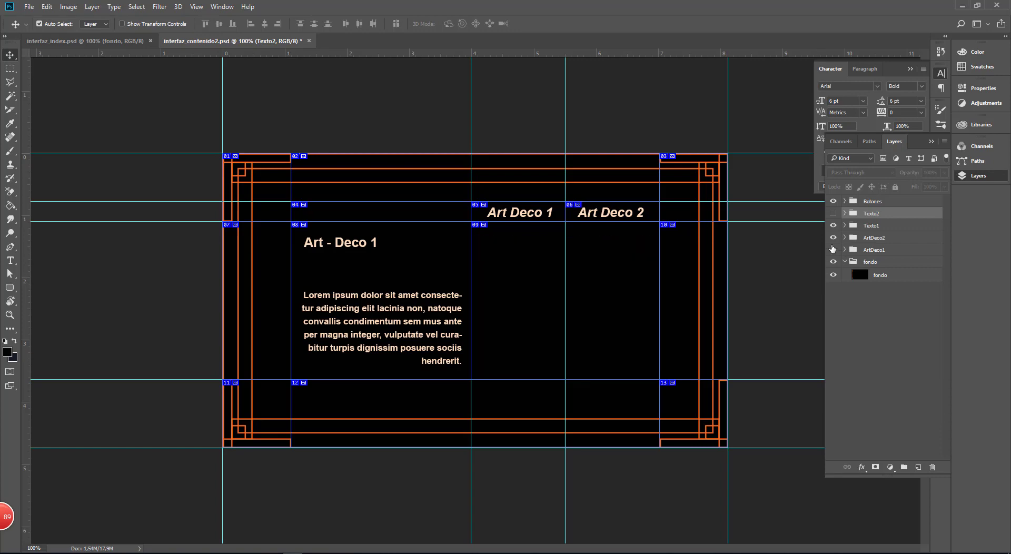
pyautogui.click(833, 246)
pyautogui.click(833, 250)
pyautogui.click(845, 238)
pyautogui.click(833, 251)
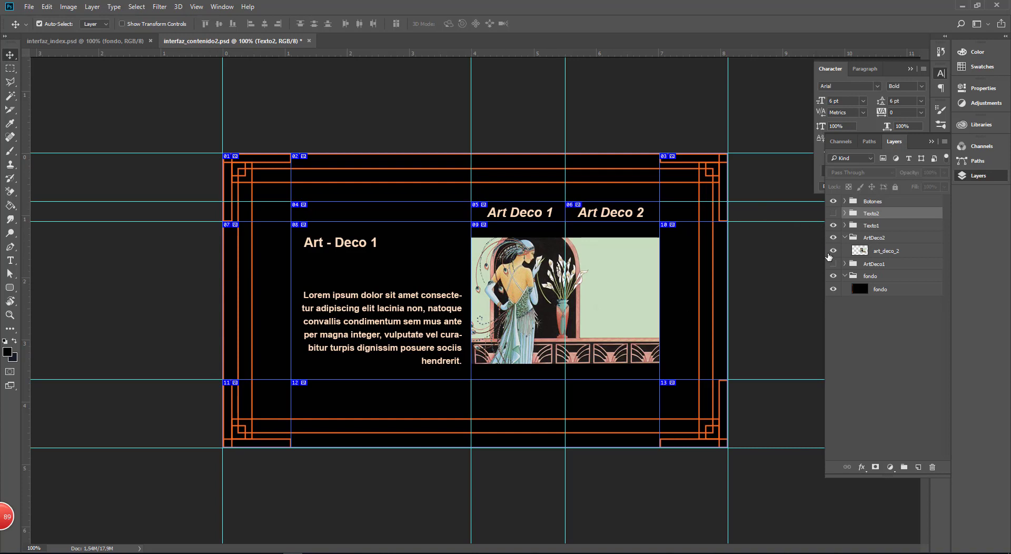
pyautogui.click(833, 252)
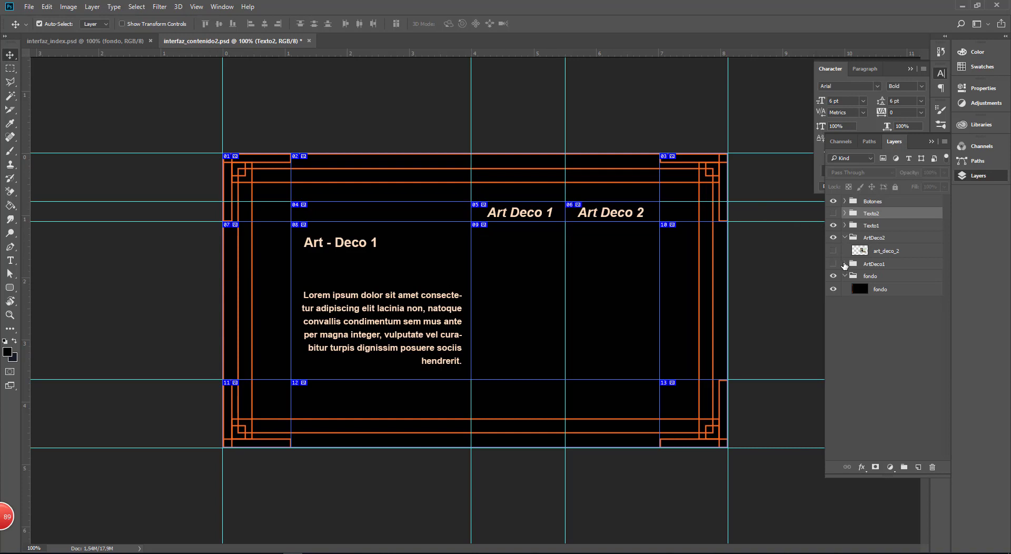
# Step: Hide the ArtDeco1, ArtDeco2, Texto1 and Texto2 groups, keeping the layers inside the ArtDeco groups enabled, and save the document
pyautogui.click(844, 263)
pyautogui.click(833, 250)
pyautogui.click(833, 238)
pyautogui.click(833, 264)
pyautogui.click(832, 264)
pyautogui.click(833, 227)
pyautogui.click(833, 214)
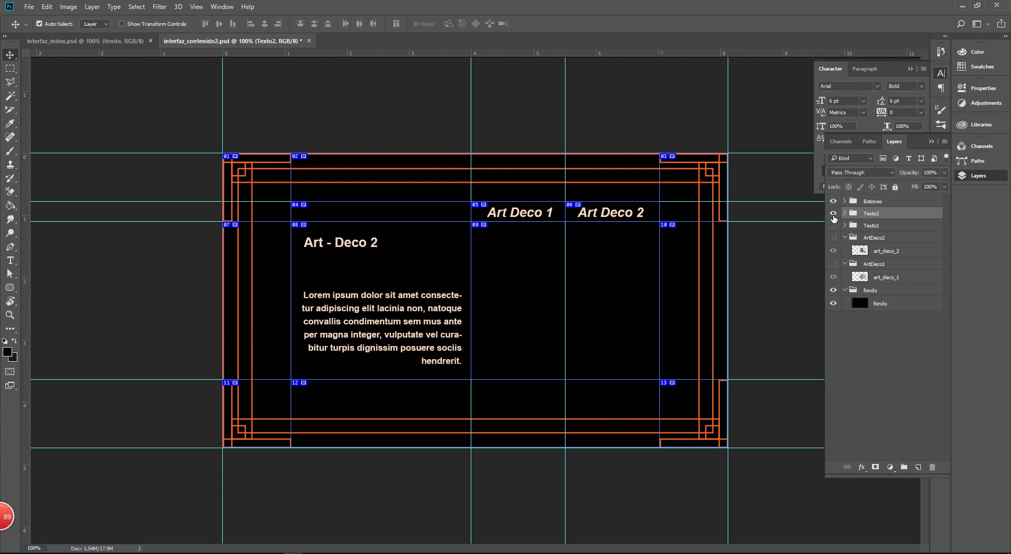
pyautogui.click(833, 215)
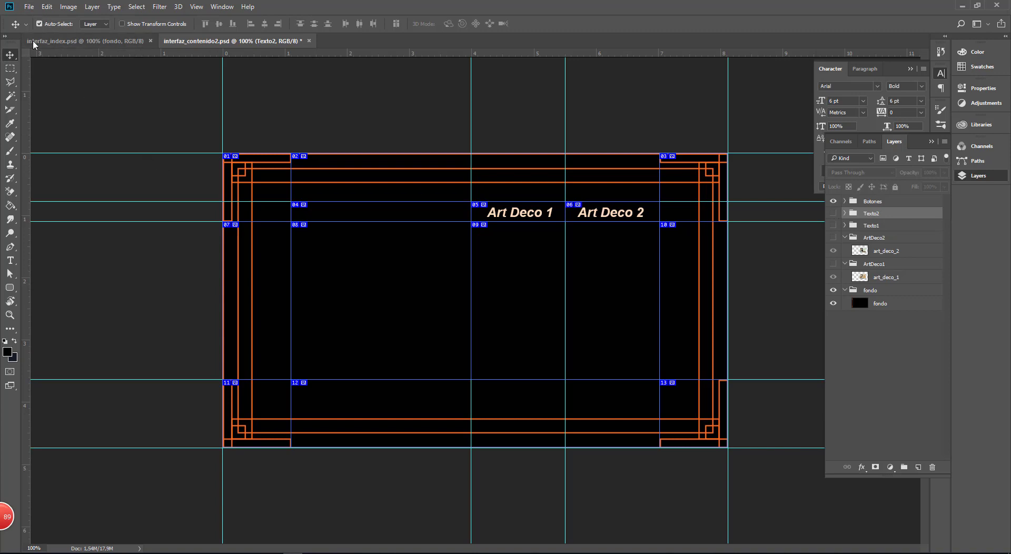
pyautogui.click(31, 6)
pyautogui.click(37, 112)
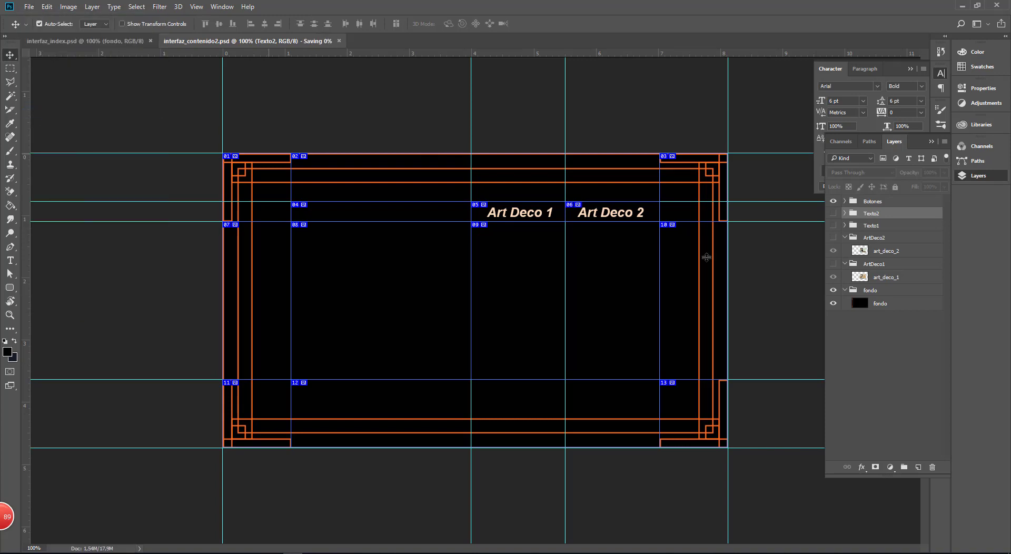
# Step: Show the ArtDeco1 and Texto1 groups for the first content page and save the document
pyautogui.click(835, 264)
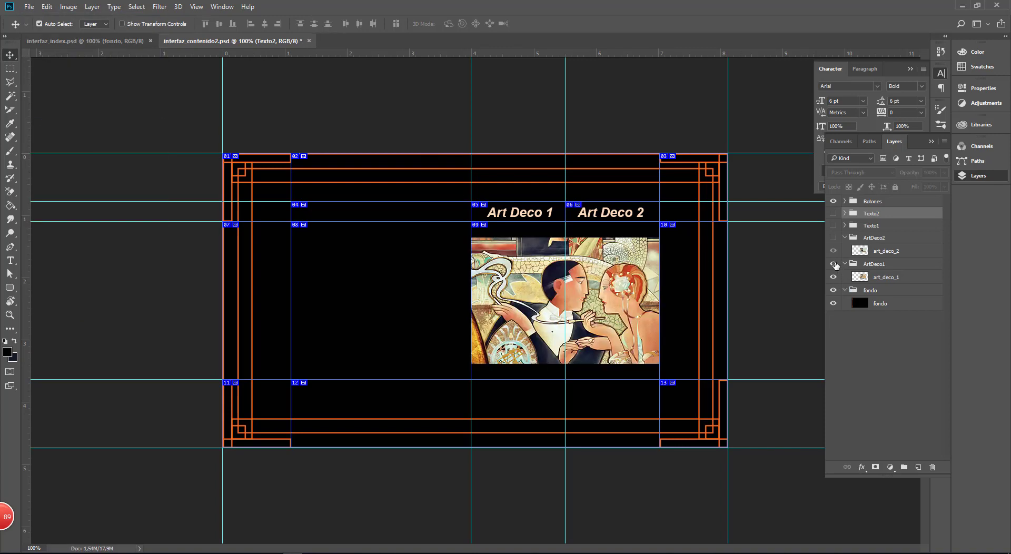
pyautogui.click(833, 226)
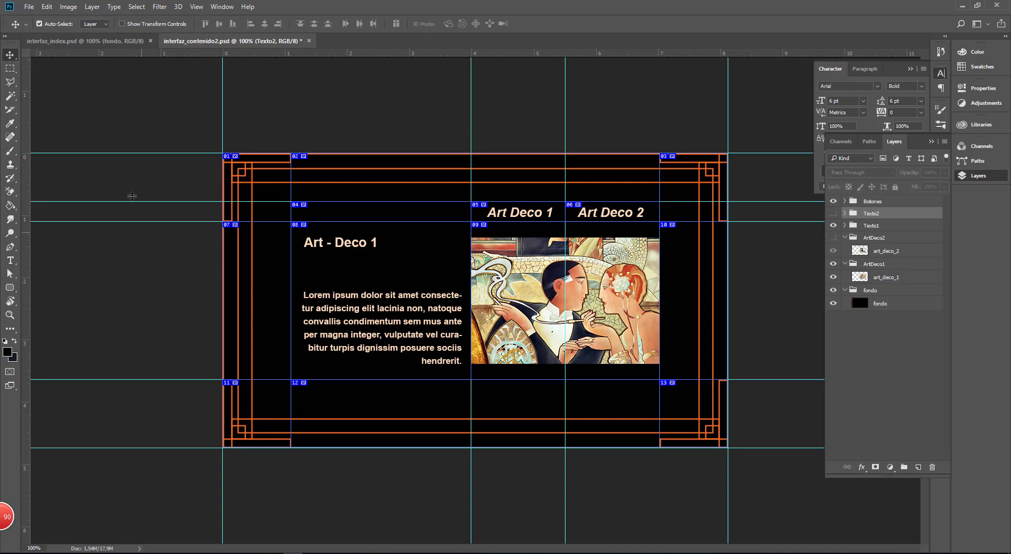
pyautogui.click(33, 8)
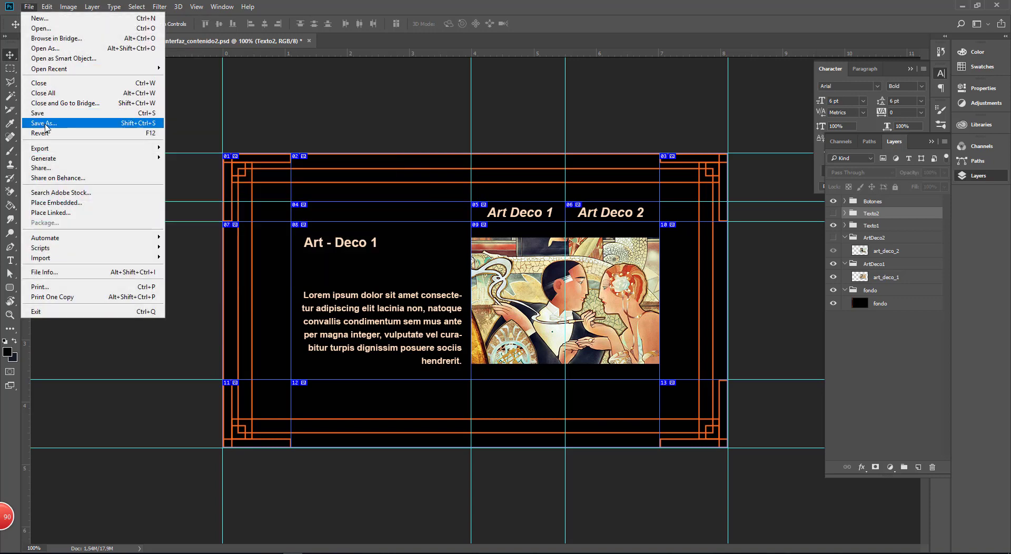
pyautogui.click(45, 115)
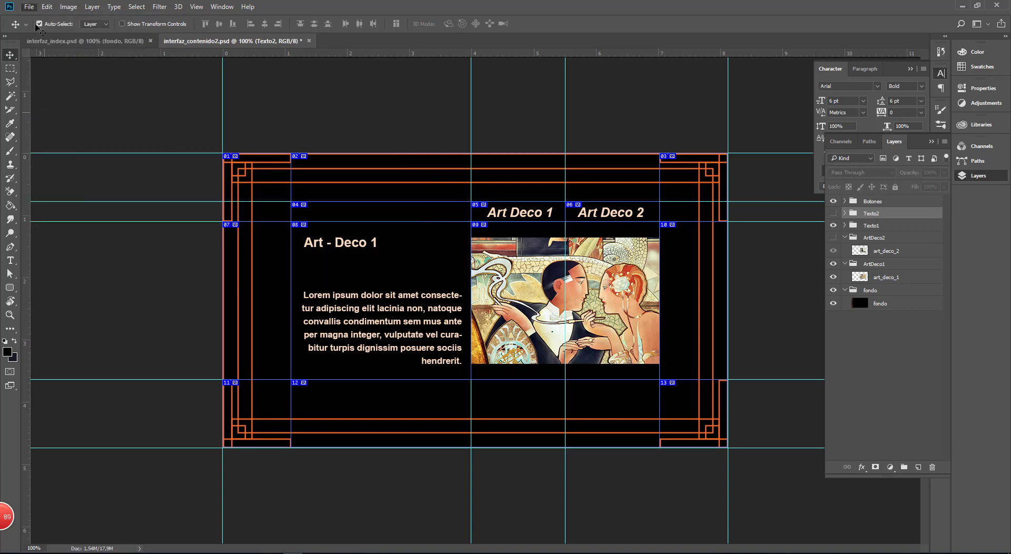
# Step: Start a Save for Web export of the content interface with all slices set to the JPEG High preset
pyautogui.click(33, 8)
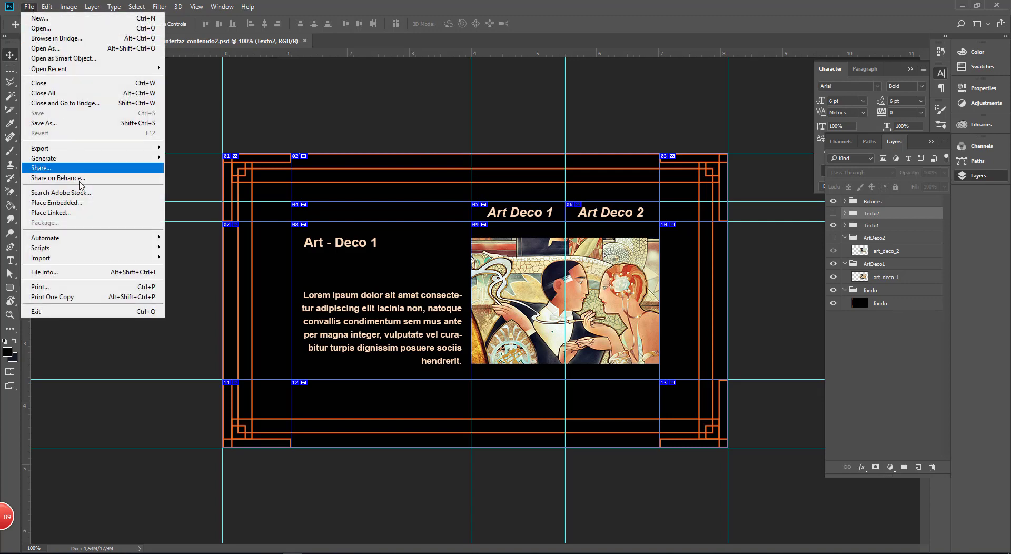
pyautogui.moveTo(74, 149)
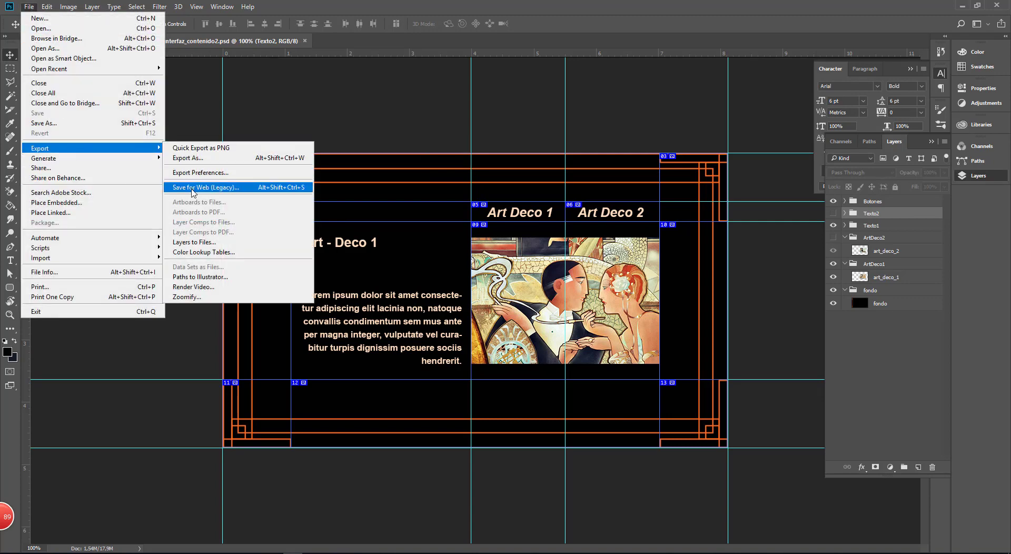
pyautogui.click(176, 188)
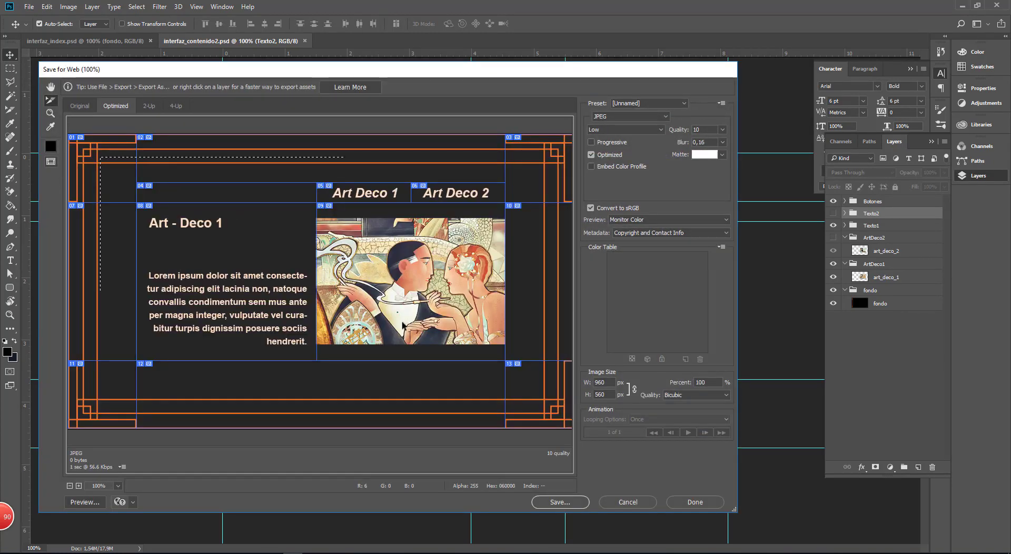
pyautogui.click(561, 504)
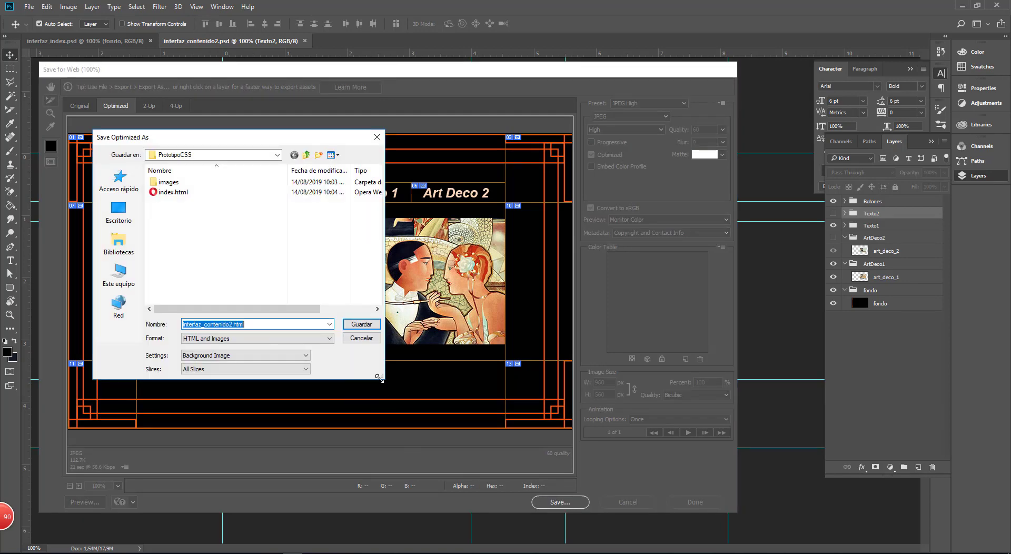
# Step: Create a folder named PrototipoCSS_Contenido inside Taller1_DiseñoWeb3 and open it as the save location
pyautogui.moveTo(379, 378); pyautogui.dragTo(598, 486)
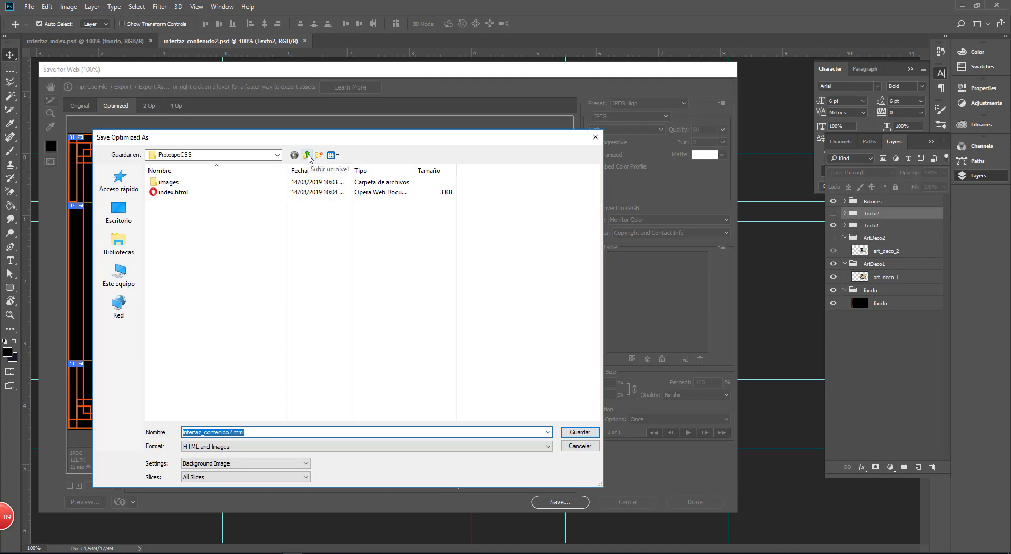
pyautogui.click(307, 156)
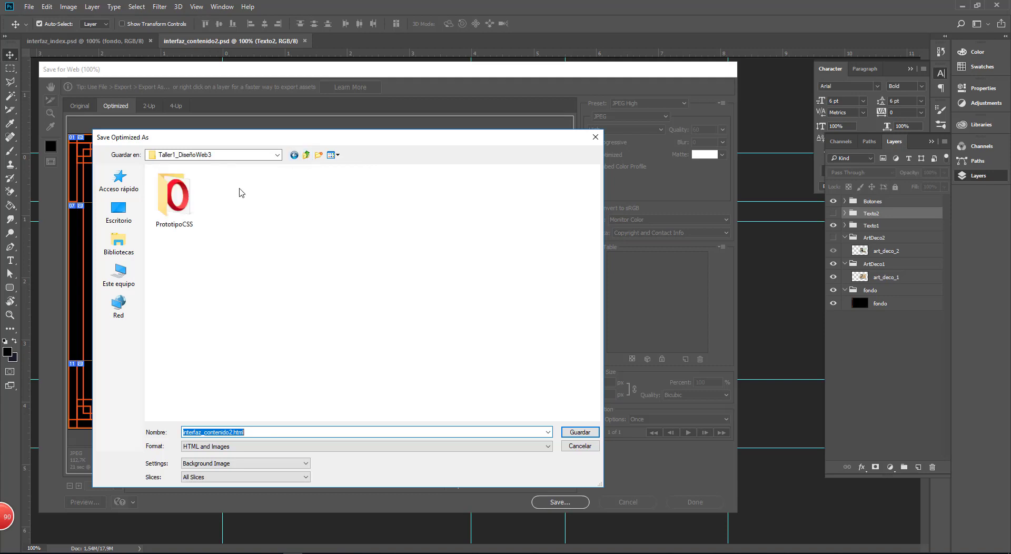
pyautogui.click(318, 154)
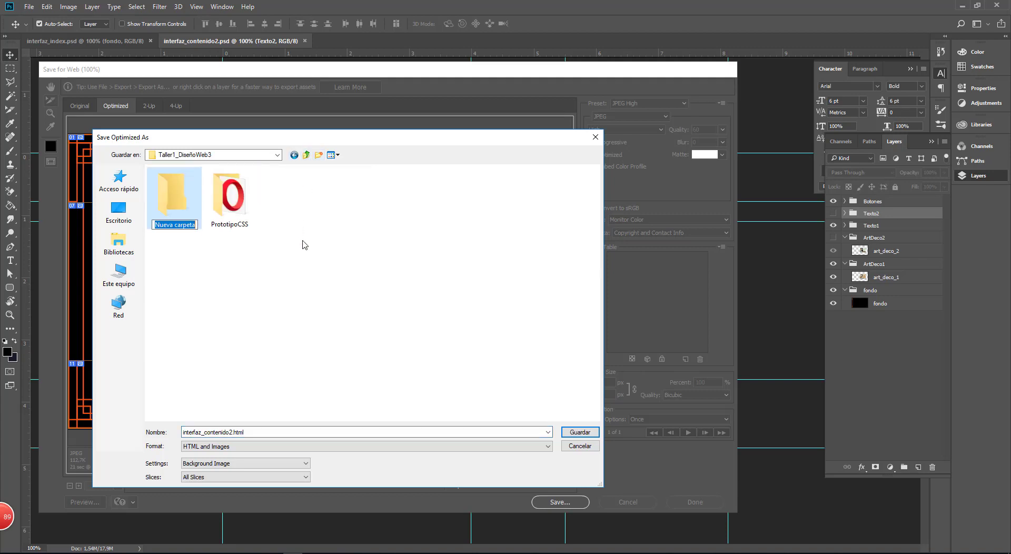
pyautogui.write('PrototipoCSS_Contenidfo')
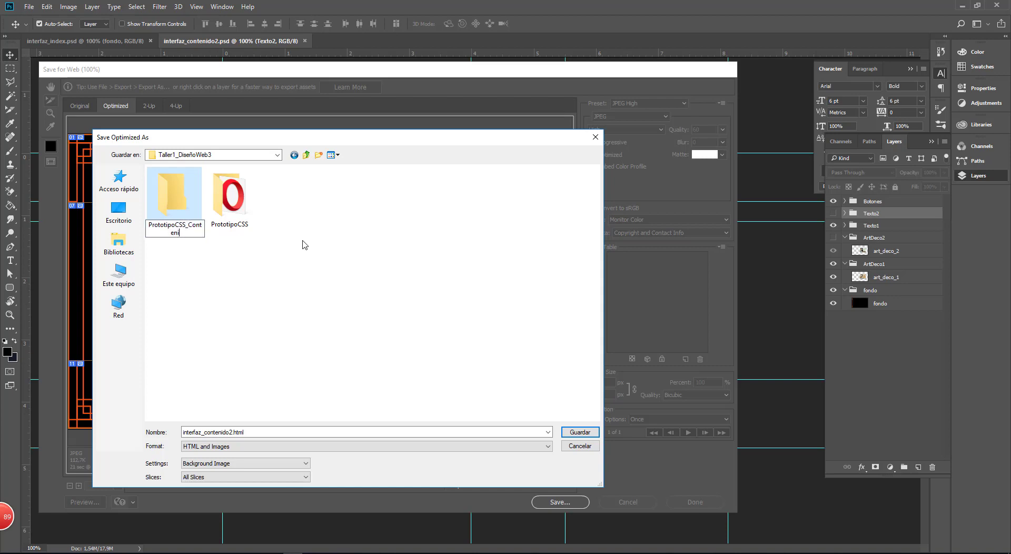
pyautogui.press('BackSpace')
pyautogui.press('BackSpace')
pyautogui.write('o')
pyautogui.doubleClick(169, 203)
# Step: Name the exported page artdeco_1.html
pyautogui.doubleClick(257, 430)
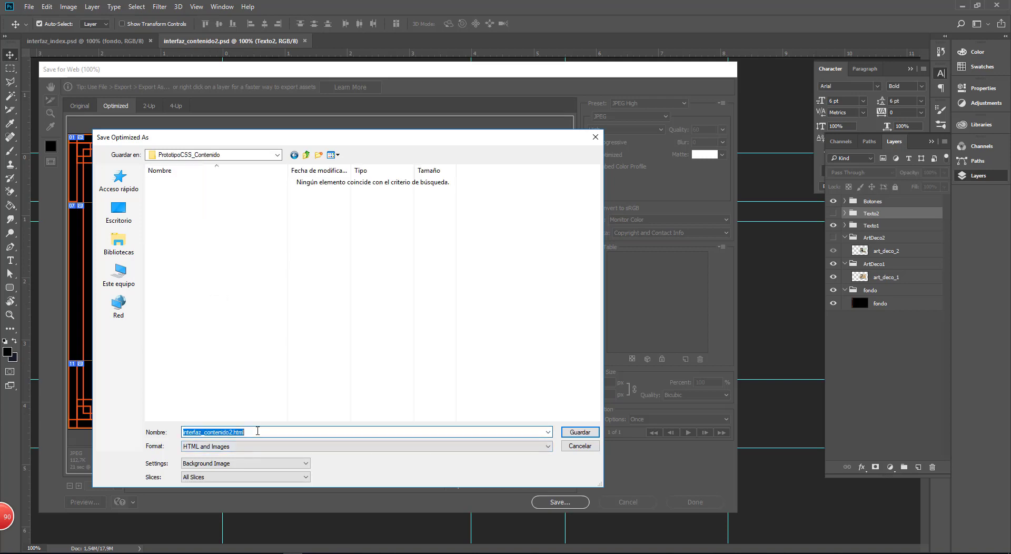
pyautogui.click(258, 431)
pyautogui.hotkey('shift', 'Left')
pyautogui.hotkey('shift', 'Left')
pyautogui.hotkey('shift', 'Left')
pyautogui.hotkey('shift', 'Left')
pyautogui.hotkey('shift', 'Left')
pyautogui.hotkey('shift', 'Left')
pyautogui.hotkey('shift', 'Left')
pyautogui.hotkey('shift', 'Left')
pyautogui.hotkey('shift', 'Left')
pyautogui.hotkey('shift', 'Left')
pyautogui.hotkey('shift', 'Left')
pyautogui.hotkey('shift', 'Left')
pyautogui.hotkey('shift', 'Left')
pyautogui.hotkey('shift', 'Left')
pyautogui.hotkey('shift', 'Left')
pyautogui.hotkey('shift', 'Left')
pyautogui.hotkey('shift', 'Left')
pyautogui.hotkey('shift', 'Left')
pyautogui.write('artde')
# Step: Check that the slice output settings use Generate CSS, and save all slices as HTML and images
pyautogui.click(297, 477)
pyautogui.click(298, 464)
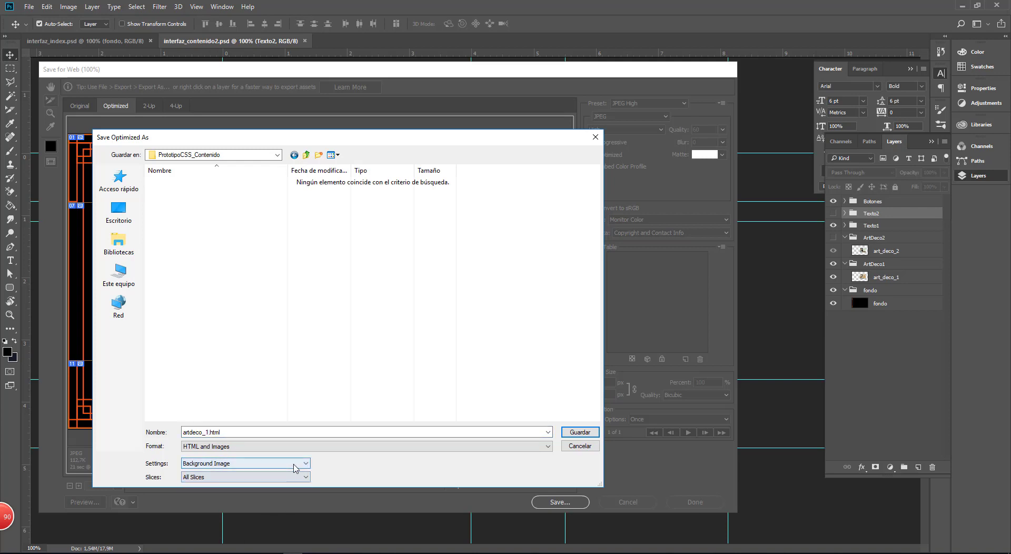
pyautogui.click(297, 464)
pyautogui.click(278, 500)
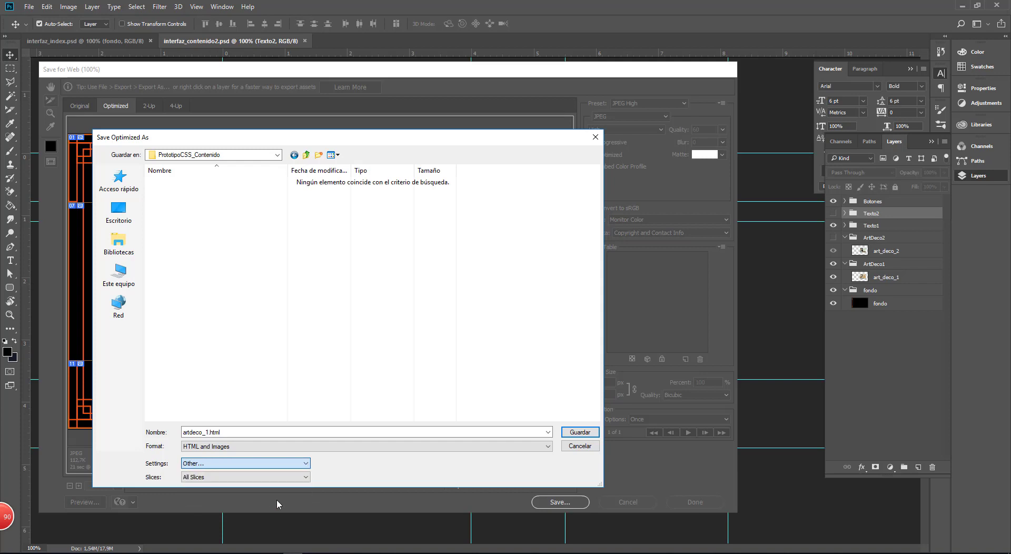
pyautogui.click(402, 153)
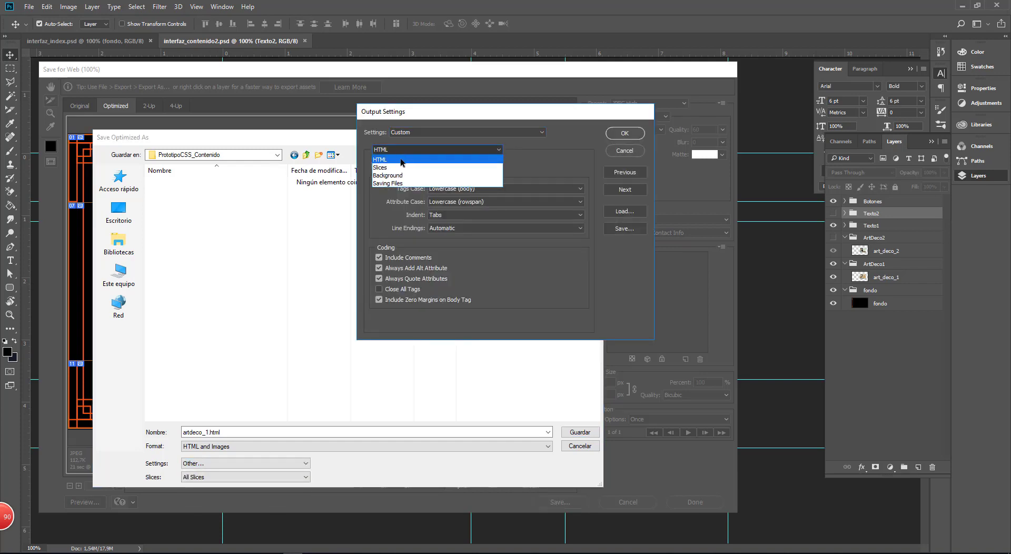
pyautogui.click(400, 168)
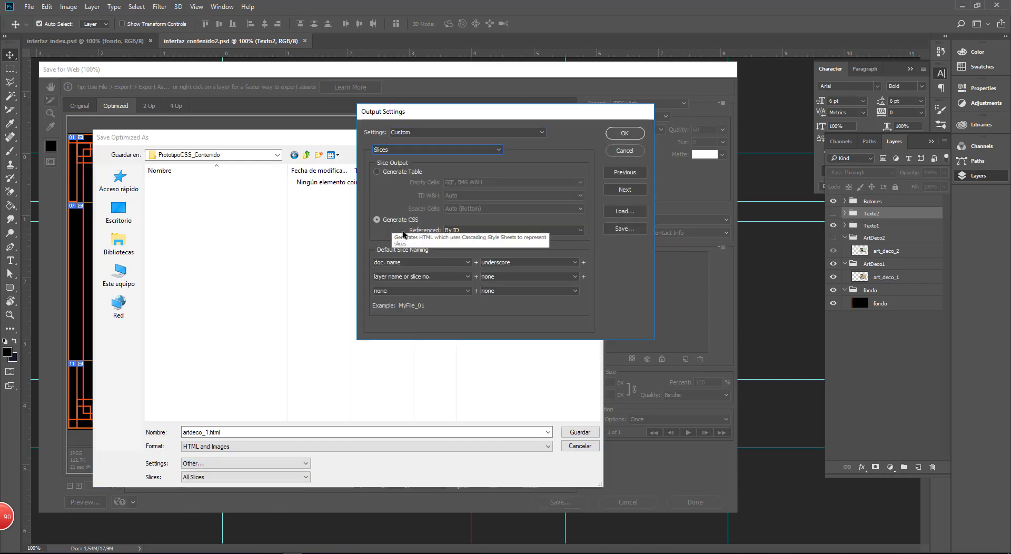
pyautogui.click(624, 134)
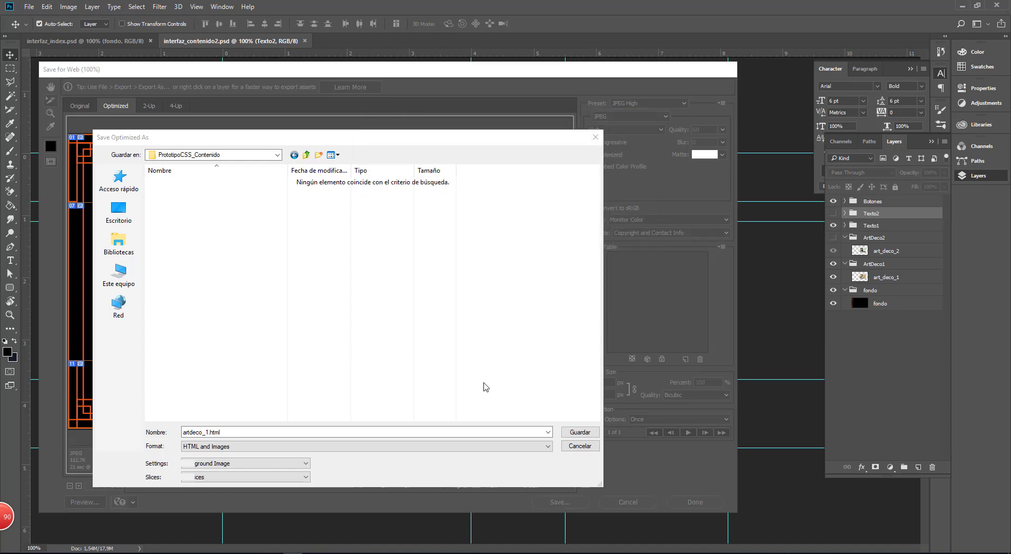
pyautogui.click(580, 433)
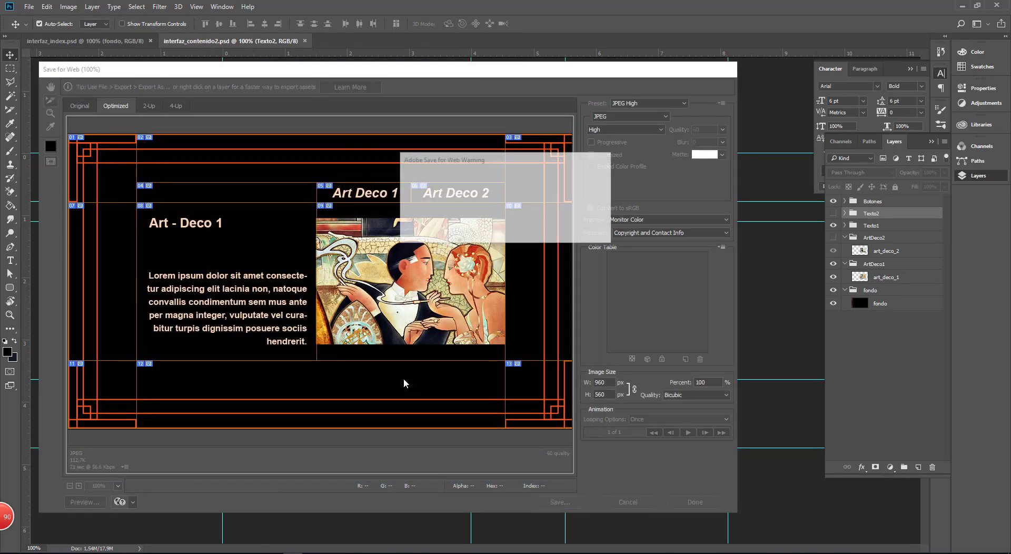
pyautogui.click(530, 233)
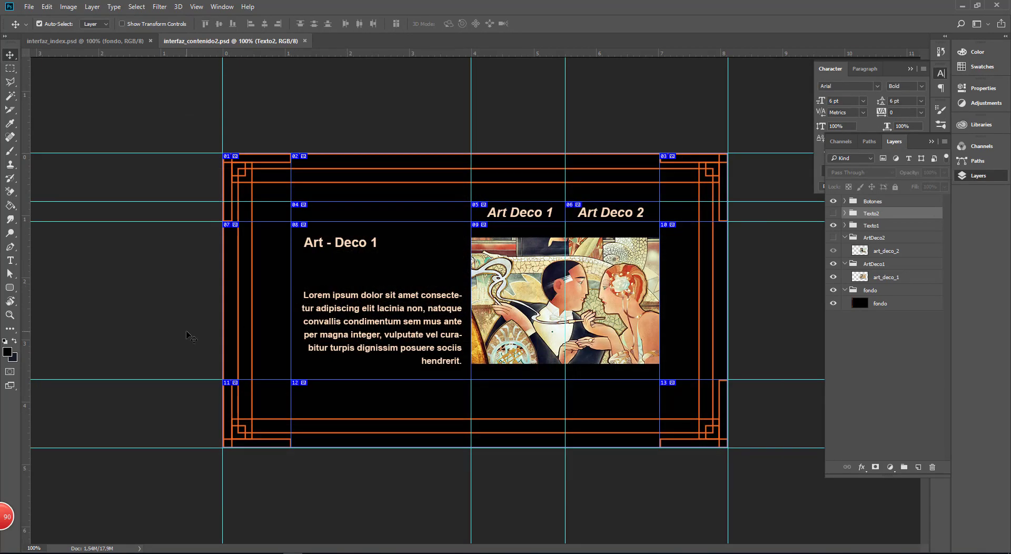
# Step: Open the PrototipoCSS_Contenido folder in File Explorer and check the exported artdeco_1.html file and its images folder
pyautogui.click(98, 553)
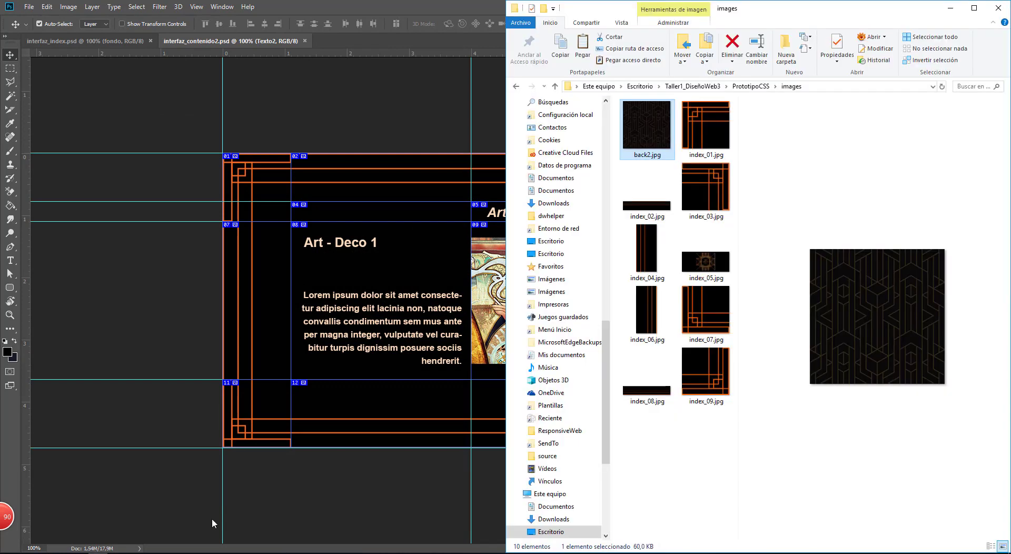
pyautogui.click(692, 86)
pyautogui.doubleClick(706, 132)
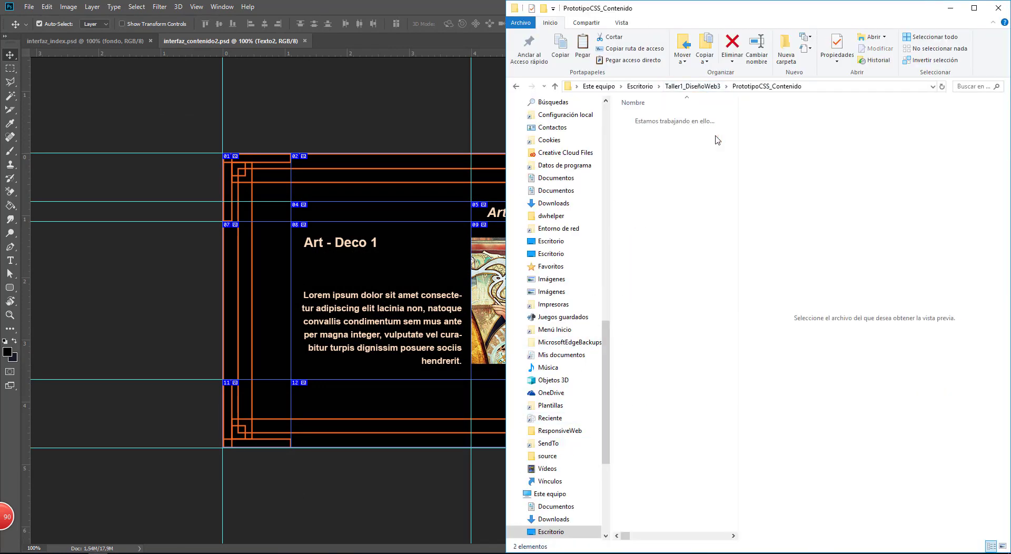
pyautogui.click(644, 134)
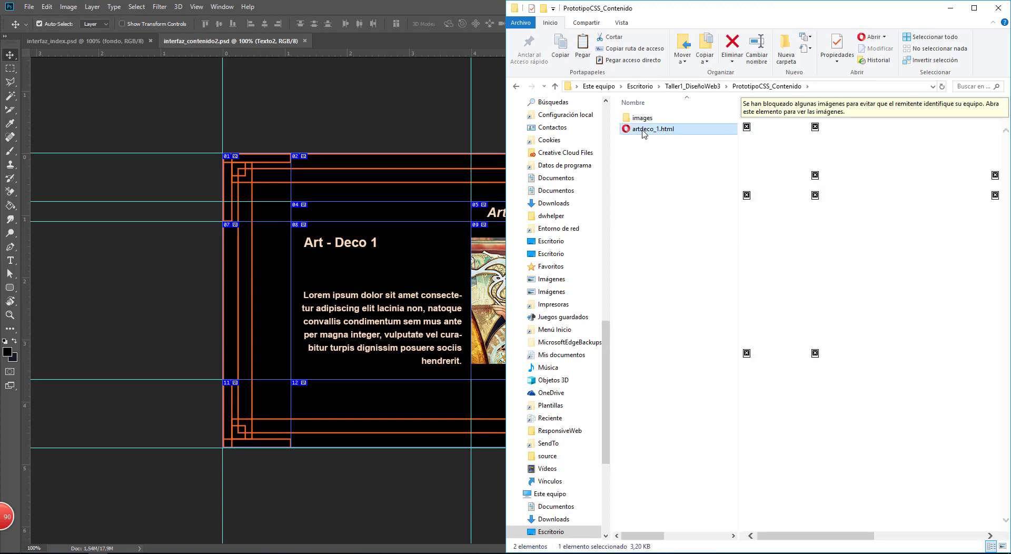
pyautogui.doubleClick(642, 118)
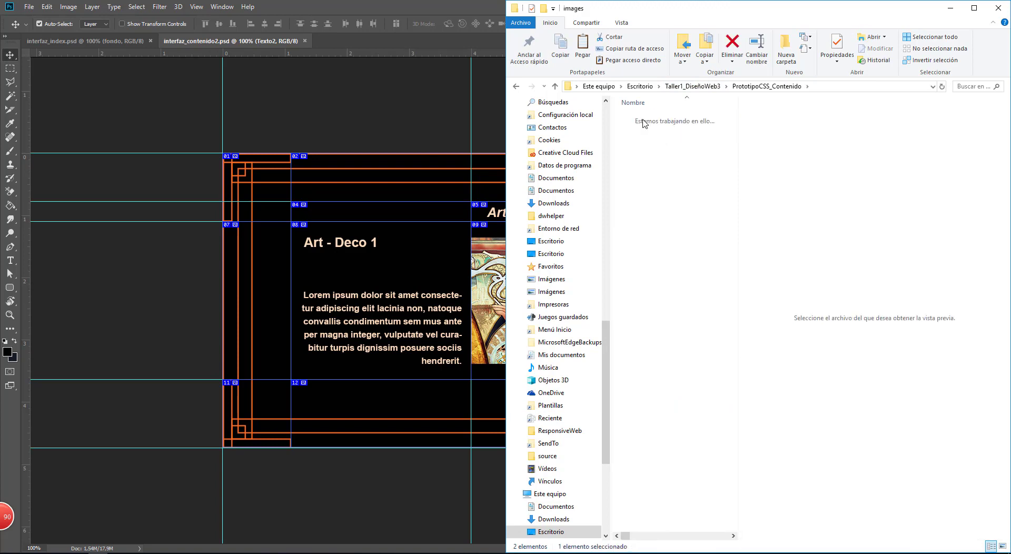
# Step: Copy back2.jpg from the images folder of PrototipoCSS into the images folder of PrototipoCSS_Contenido
pyautogui.click(767, 86)
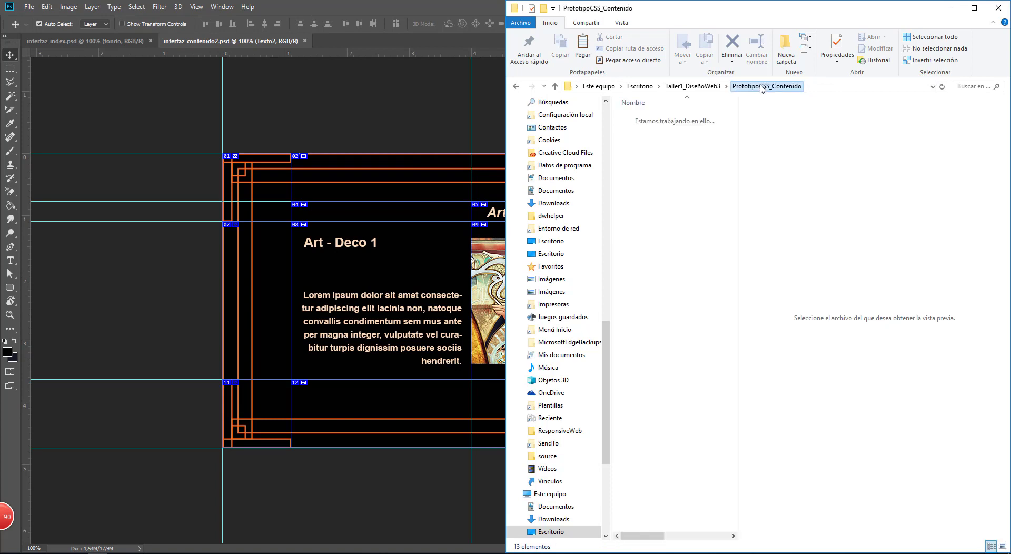
pyautogui.click(694, 87)
pyautogui.doubleClick(654, 153)
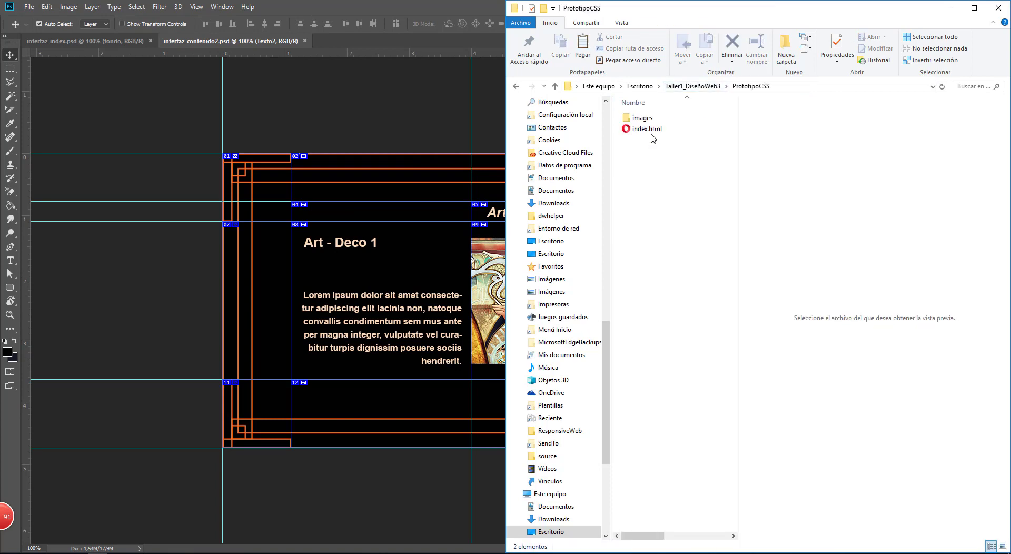
pyautogui.click(645, 119)
pyautogui.doubleClick(646, 119)
pyautogui.click(645, 119)
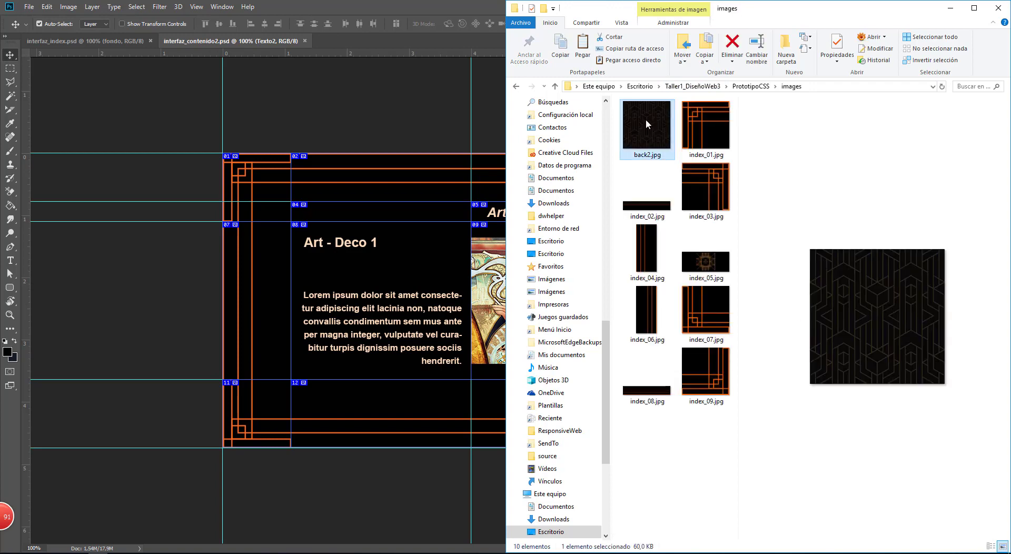
pyautogui.click(750, 87)
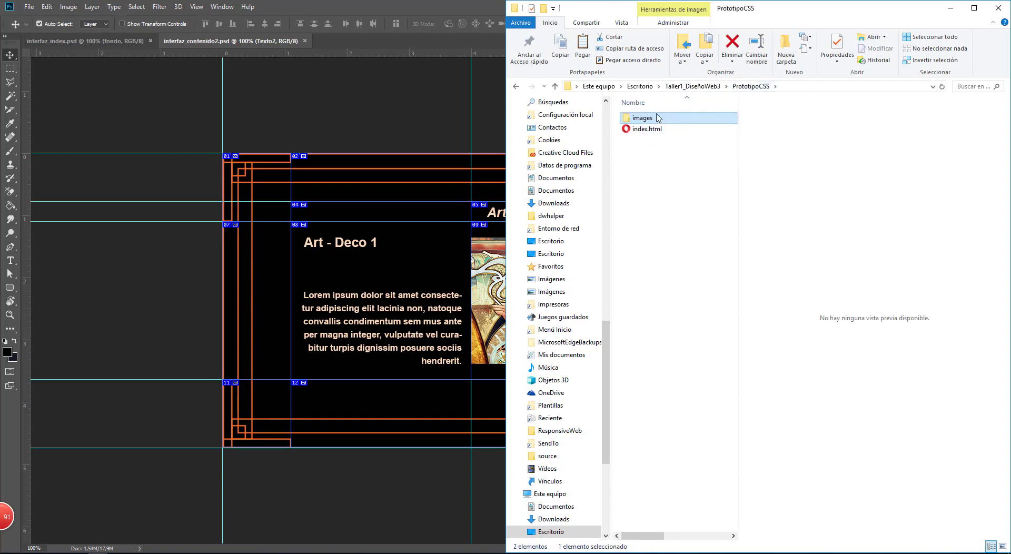
pyautogui.click(703, 88)
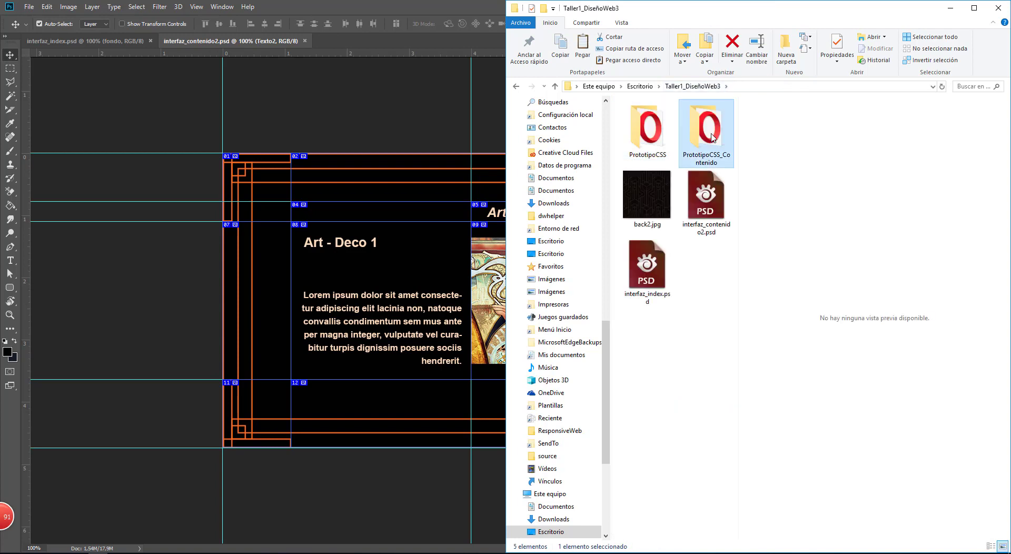
pyautogui.doubleClick(706, 127)
pyautogui.doubleClick(642, 117)
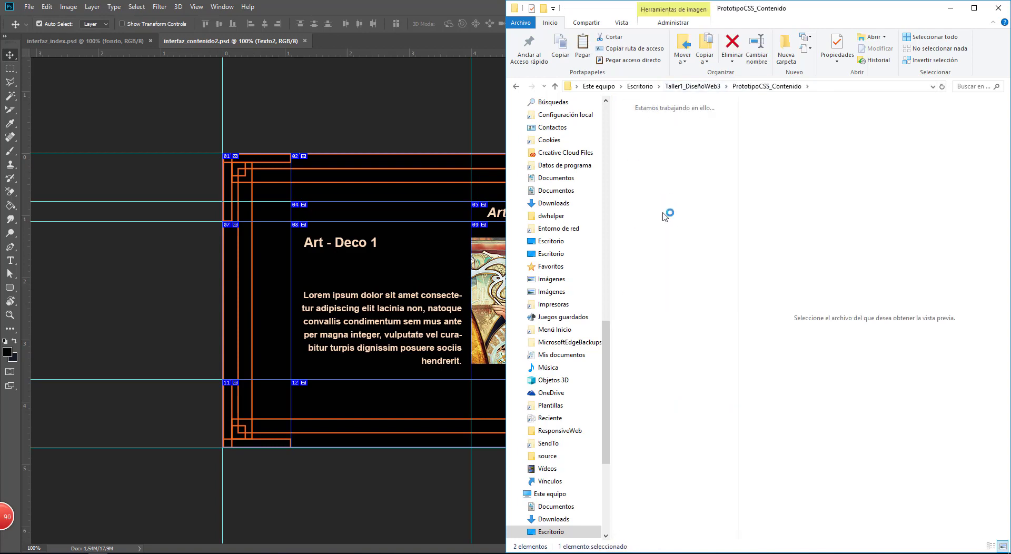
pyautogui.hotkey('ctrl', 'v')
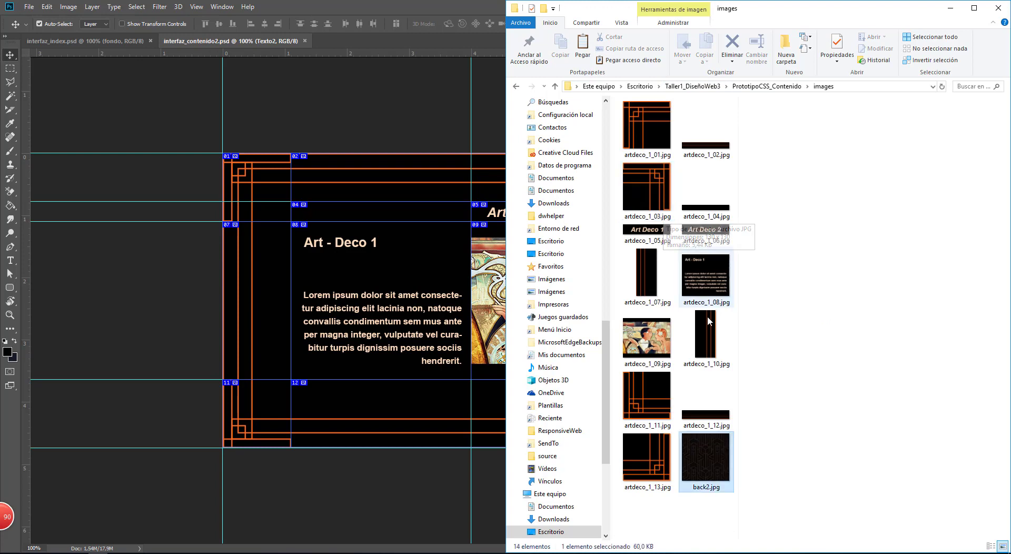
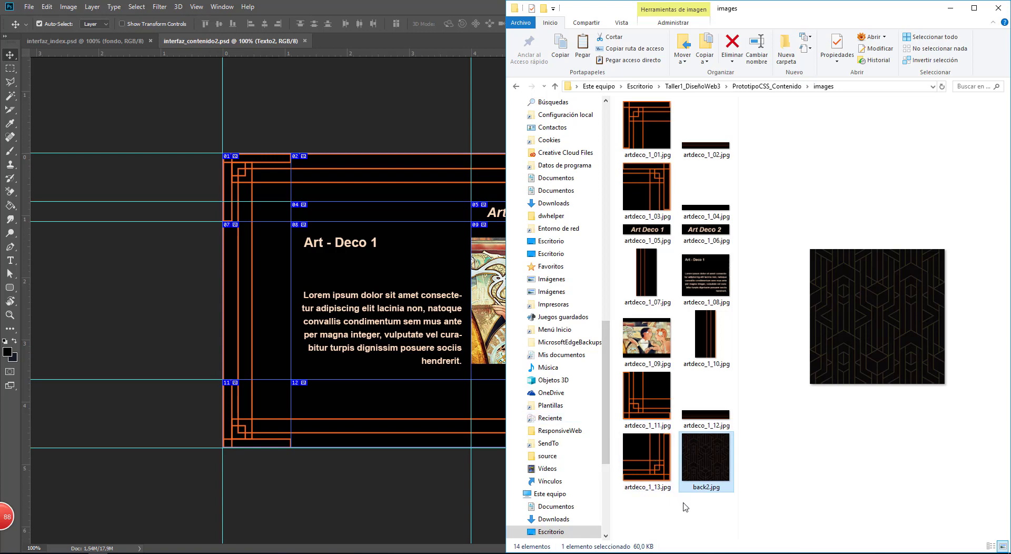
# Step: Switch to Sublime Text and open the PrototipoCSS_Contenido folder from Taller1_DiseñoWeb3
pyautogui.click(768, 88)
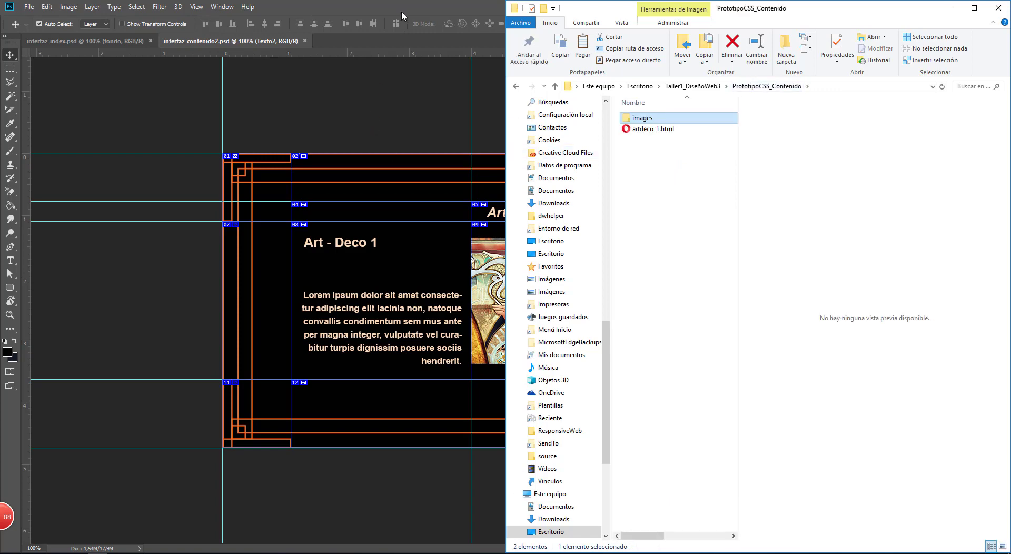
pyautogui.click(642, 132)
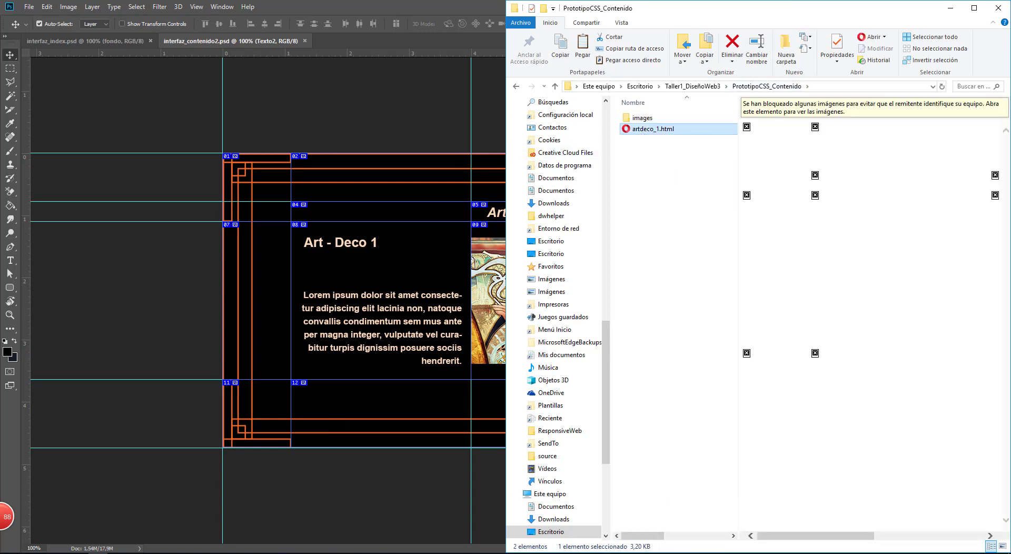
pyautogui.hotkey('alt', 'Tab')
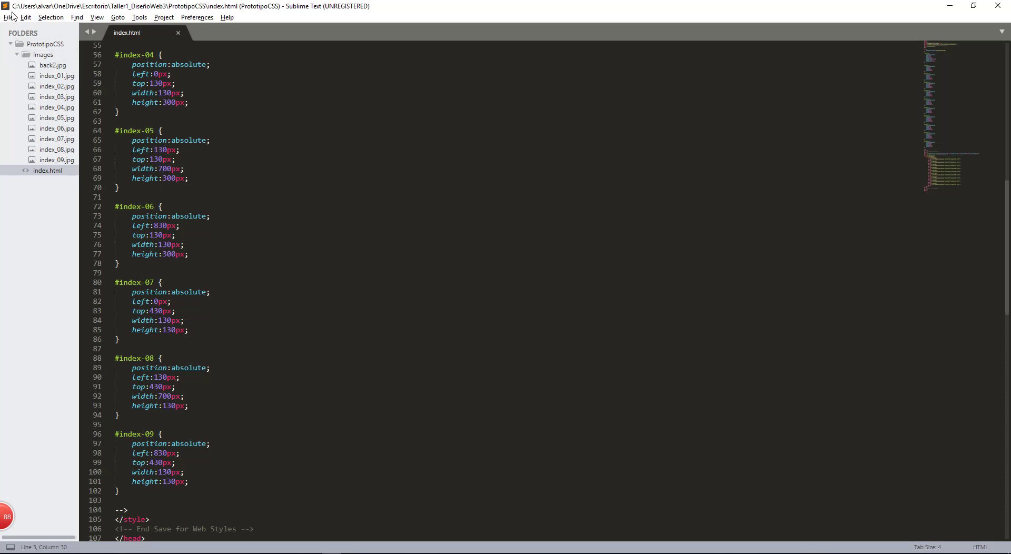
pyautogui.click(12, 44)
pyautogui.click(8, 17)
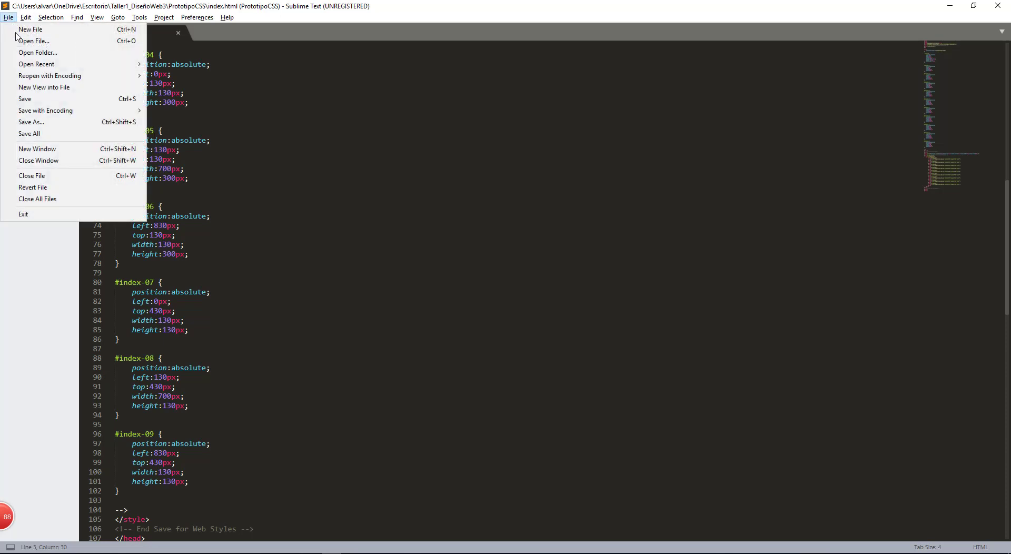
pyautogui.click(22, 53)
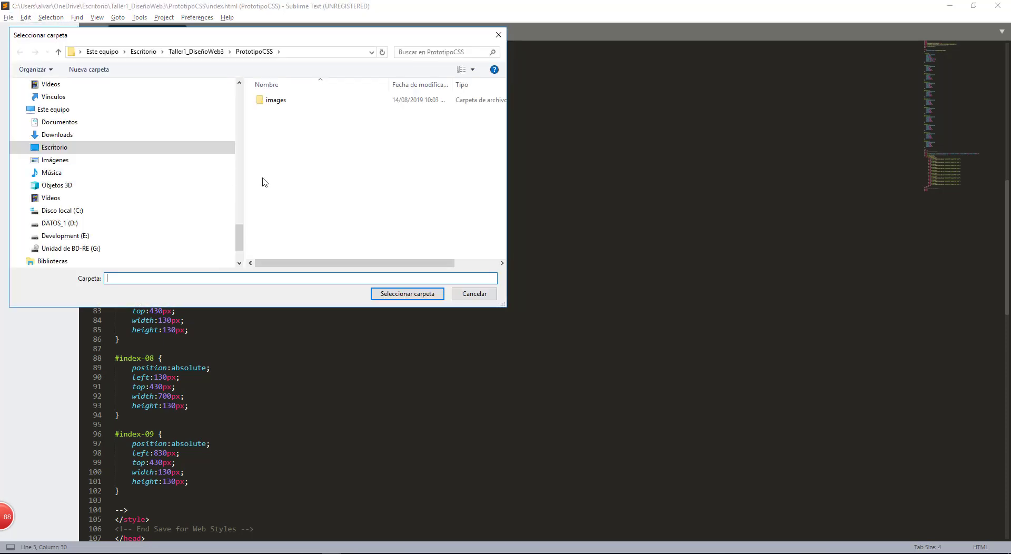
pyautogui.click(196, 51)
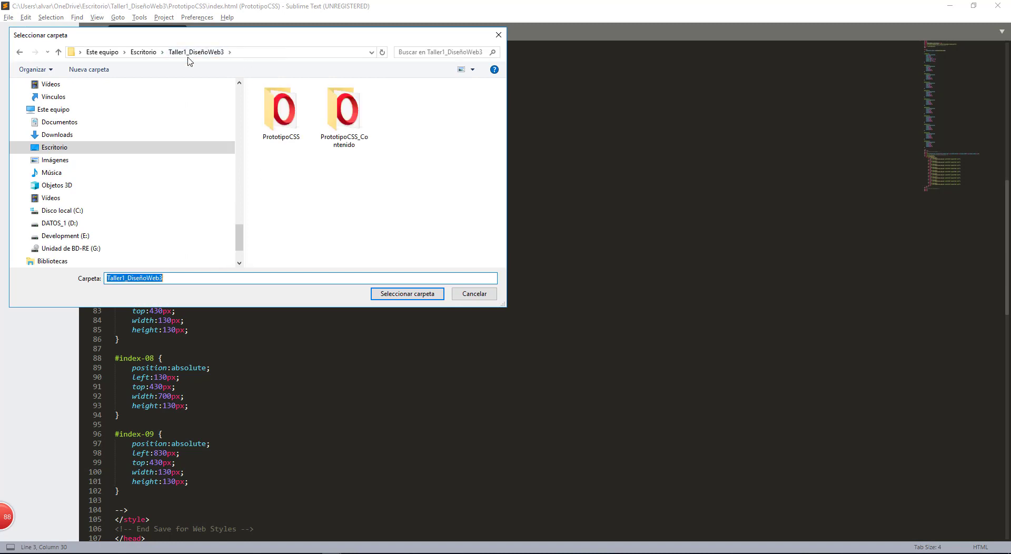
pyautogui.click(337, 112)
pyautogui.click(401, 294)
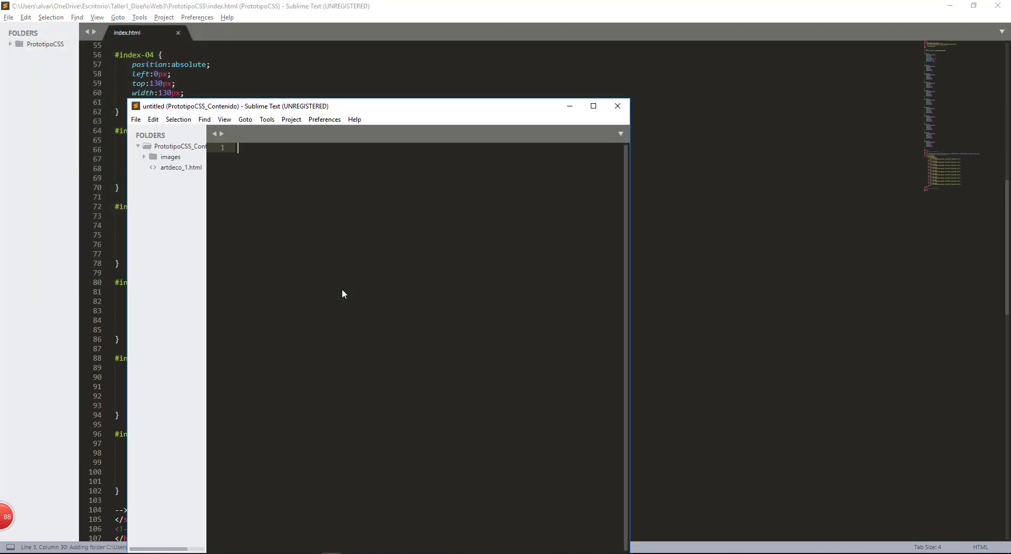
# Step: Maximize the PrototipoCSS_Contenido project window and open artdeco_1.html to review its code
pyautogui.click(593, 106)
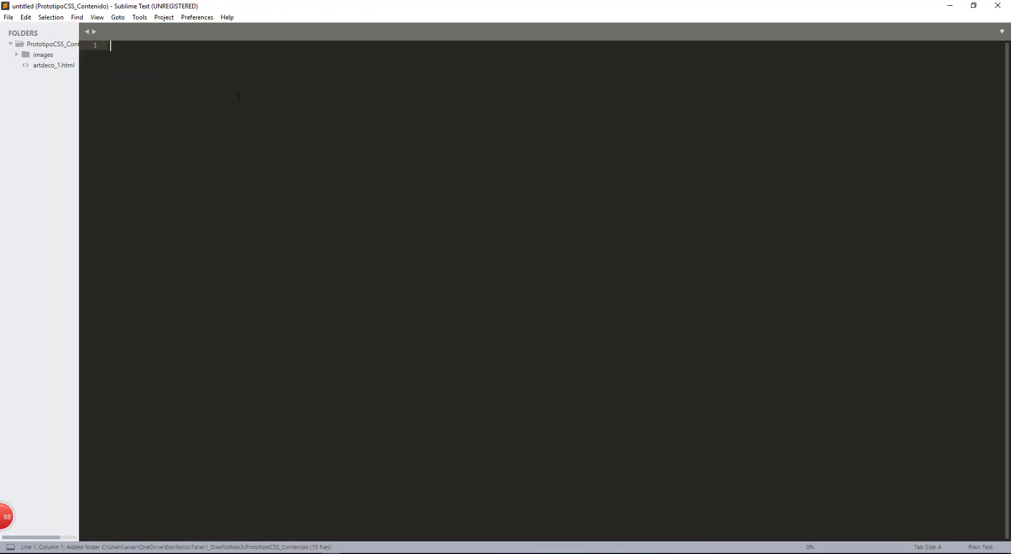
pyautogui.click(46, 65)
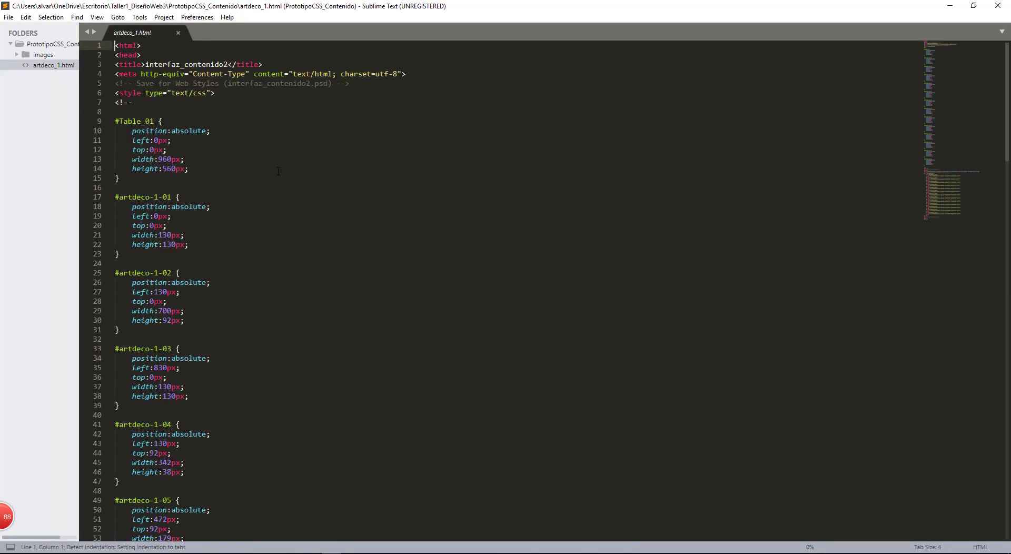
pyautogui.scroll(-5, 279, 171)
pyautogui.scroll(5, 278, 172)
# Step: Copy the body and .centrar rules from index.html into artdeco_1.html above #Table_01, with a blank line before the body rule
pyautogui.moveTo(422, 8); pyautogui.dragTo(513, 91)
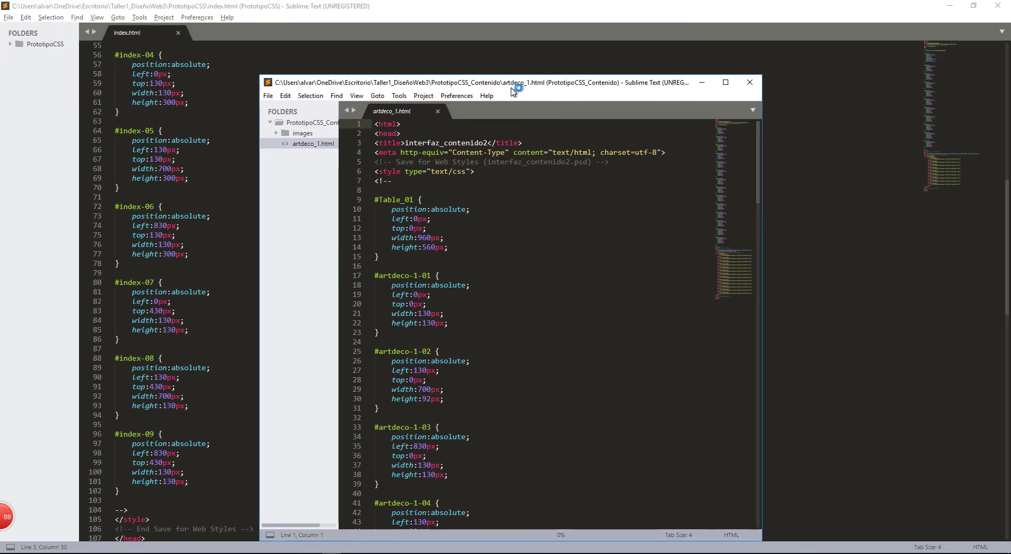
pyautogui.click(45, 45)
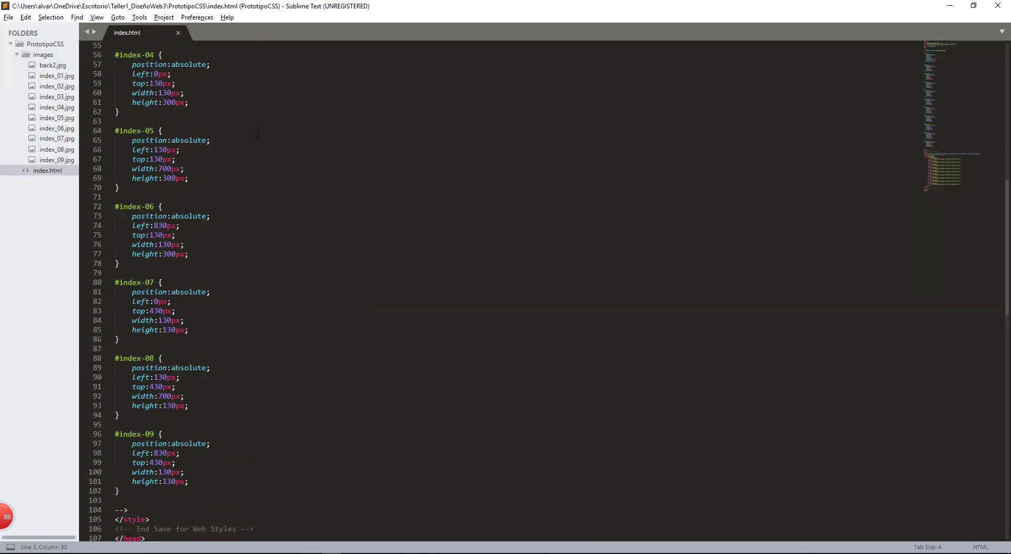
pyautogui.scroll(18, 328, 153)
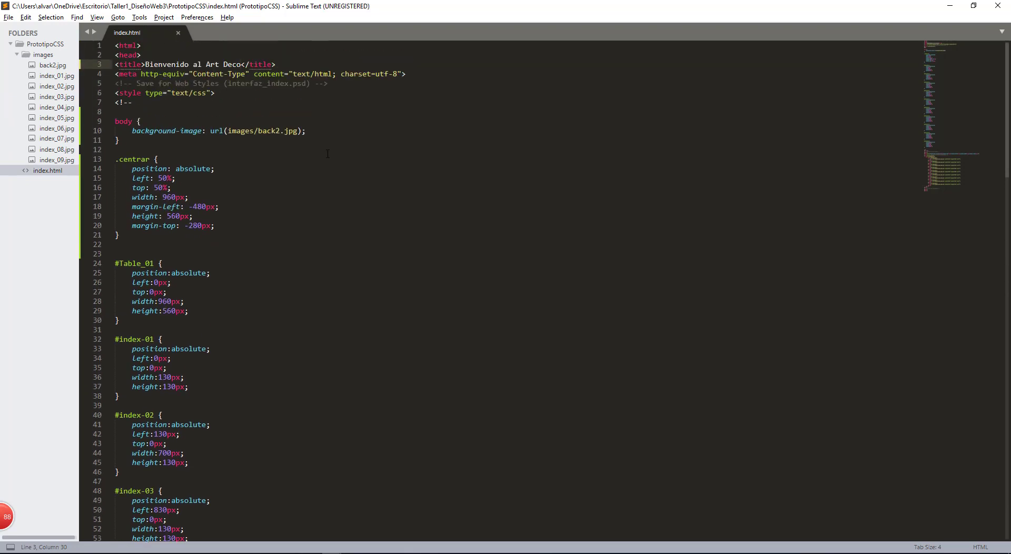
pyautogui.moveTo(115, 121); pyautogui.dragTo(138, 233)
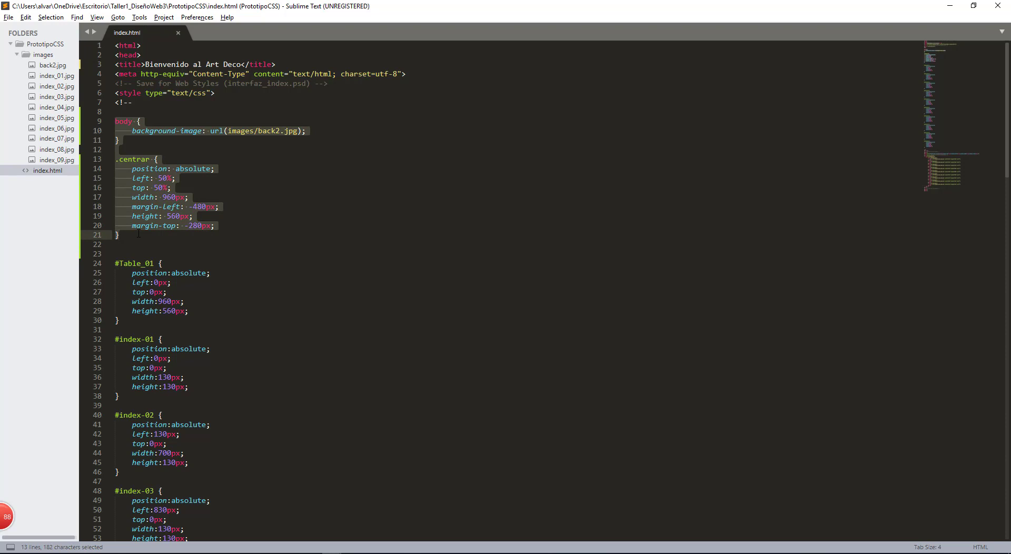
pyautogui.hotkey('ctrl', 'c')
pyautogui.click(388, 537)
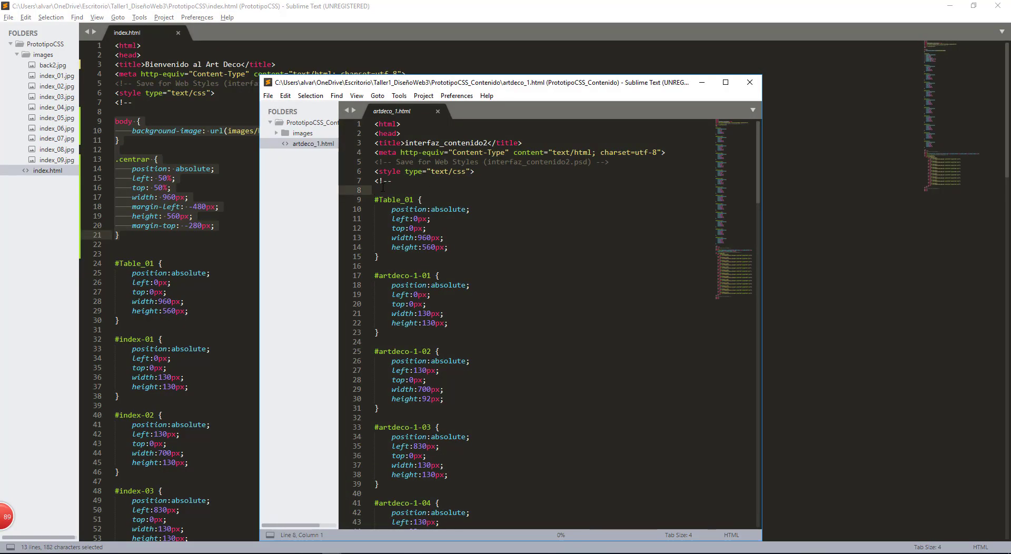
pyautogui.hotkey('ctrl', 'v')
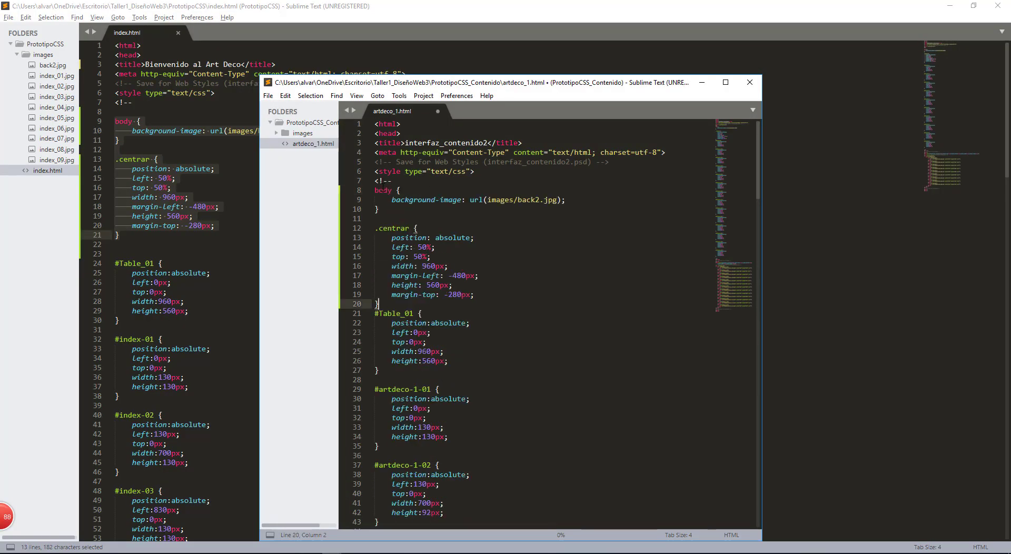
pyautogui.click(374, 189)
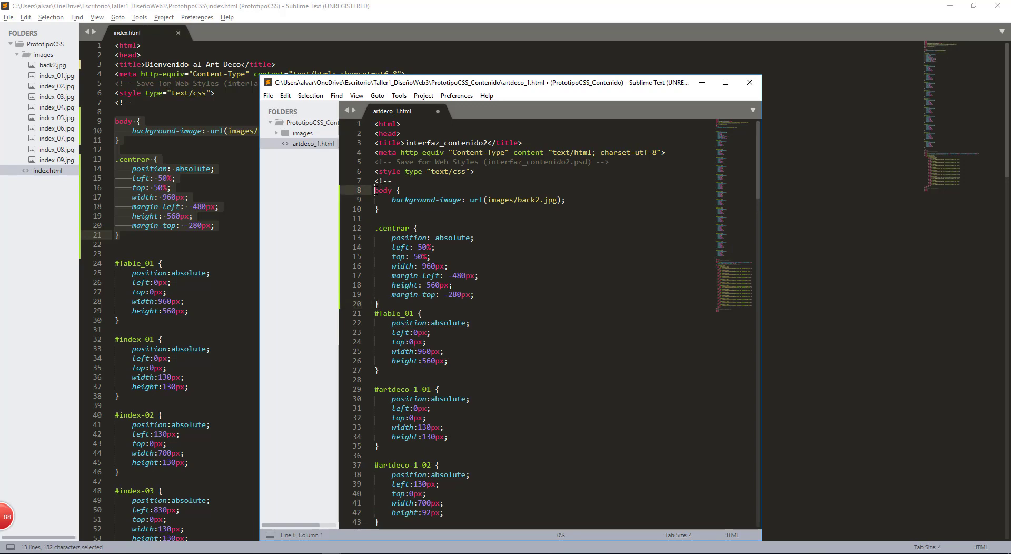
pyautogui.press('Return')
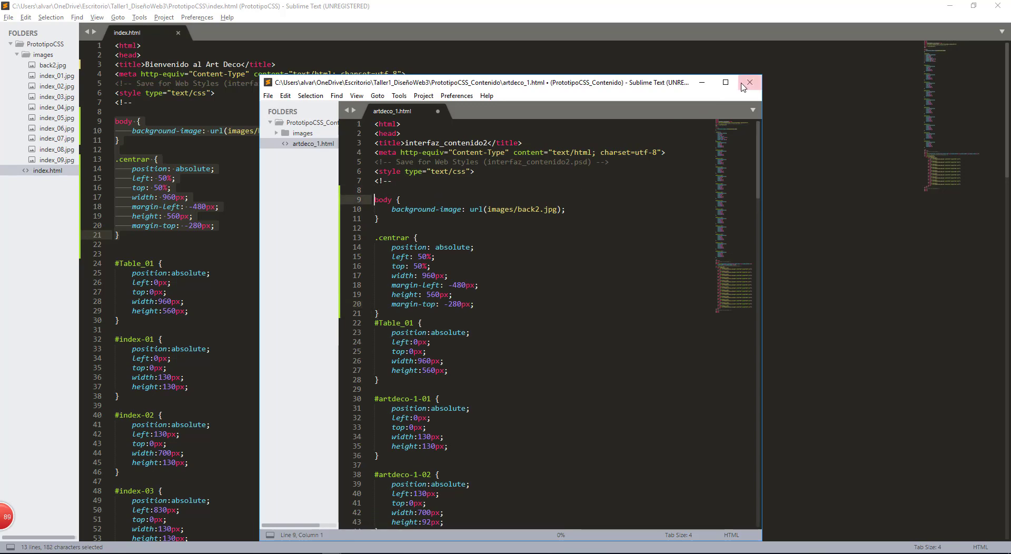
# Step: Insert an opening <div class="centrar"> tag on its own line directly above the Table_01 div in artdeco_1.html
pyautogui.click(726, 82)
pyautogui.scroll(-5, 346, 400)
pyautogui.scroll(-20, 346, 400)
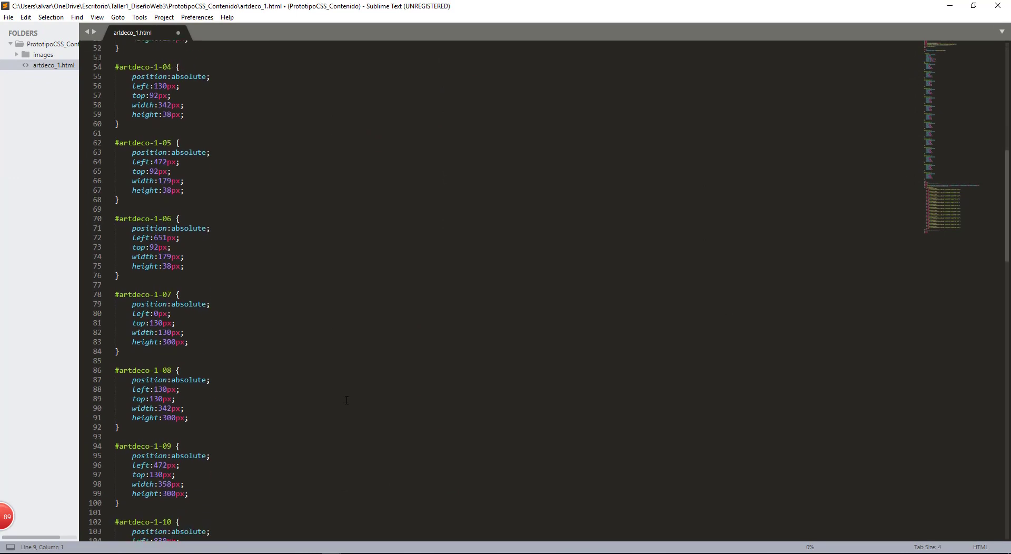
pyautogui.scroll(-1, 347, 400)
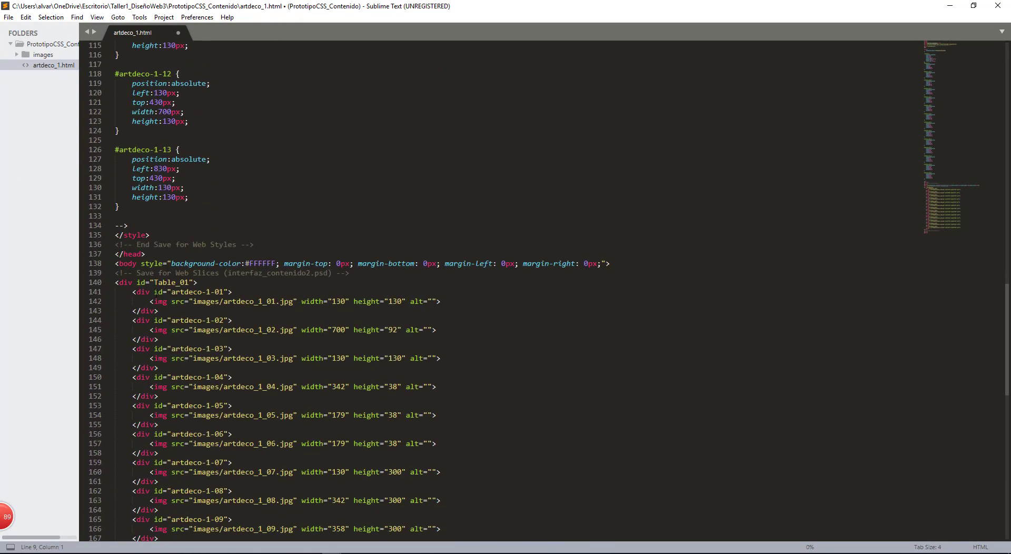
pyautogui.click(115, 283)
pyautogui.press('Return')
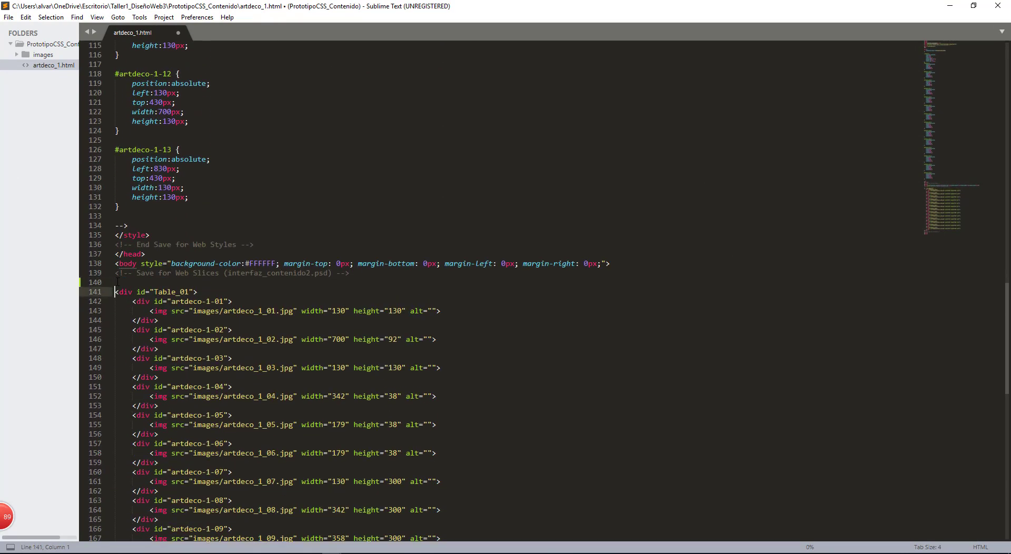
pyautogui.click(116, 283)
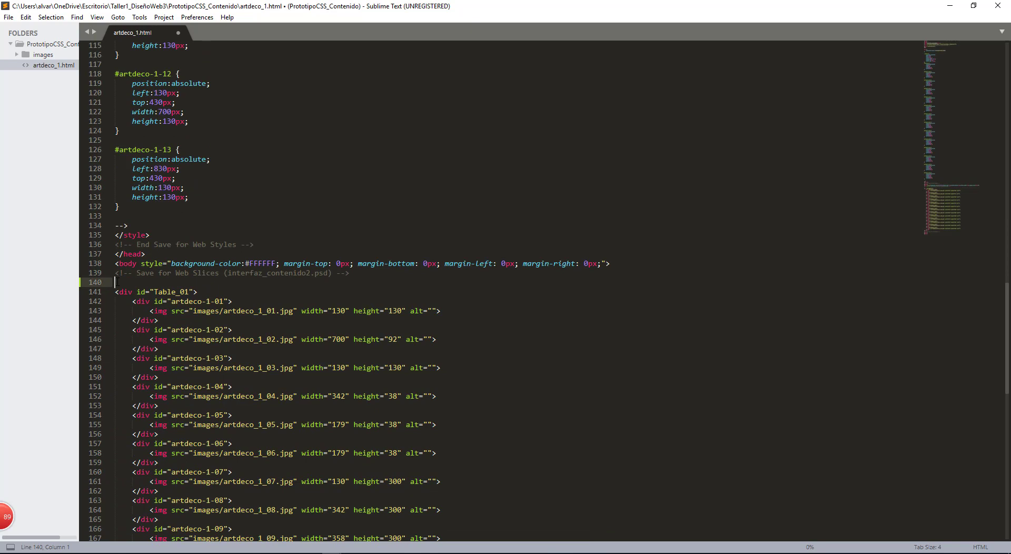
pyautogui.write('<div cla')
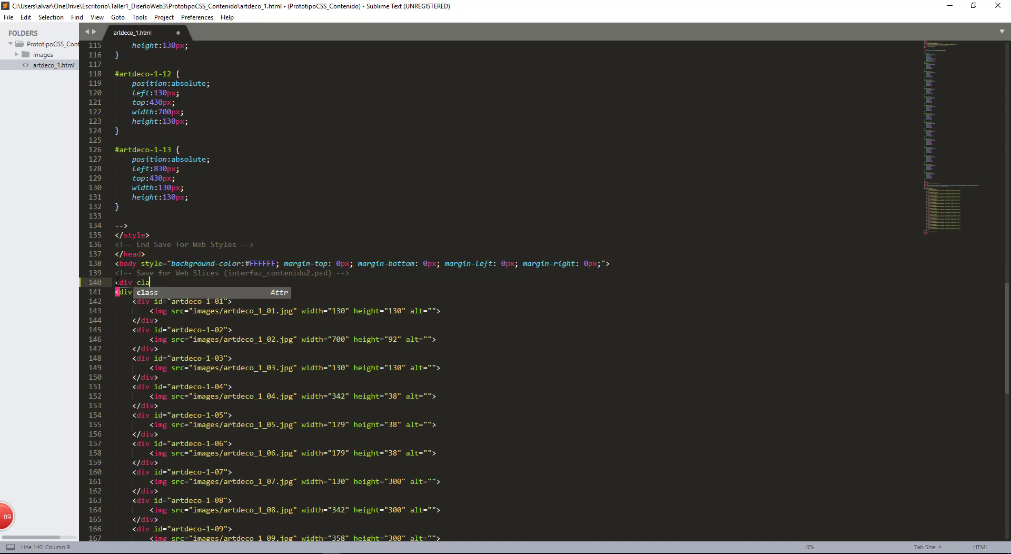
pyautogui.write('ss=')
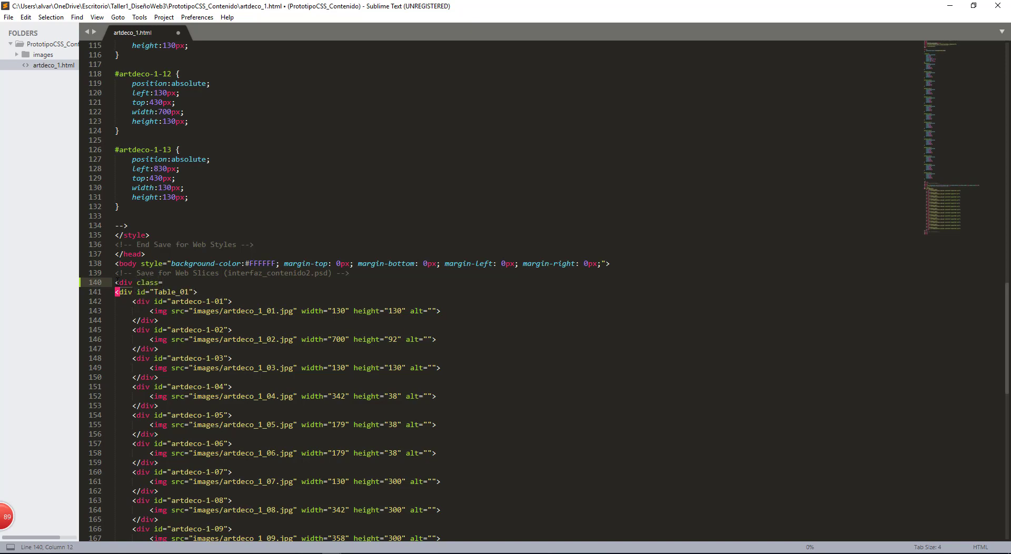
pyautogui.write('"centrar">')
# Step: Indent the whole Table_01 block one level, add the closing </div> for the centrar wrapper below it, and save the file
pyautogui.scroll(-6, 229, 293)
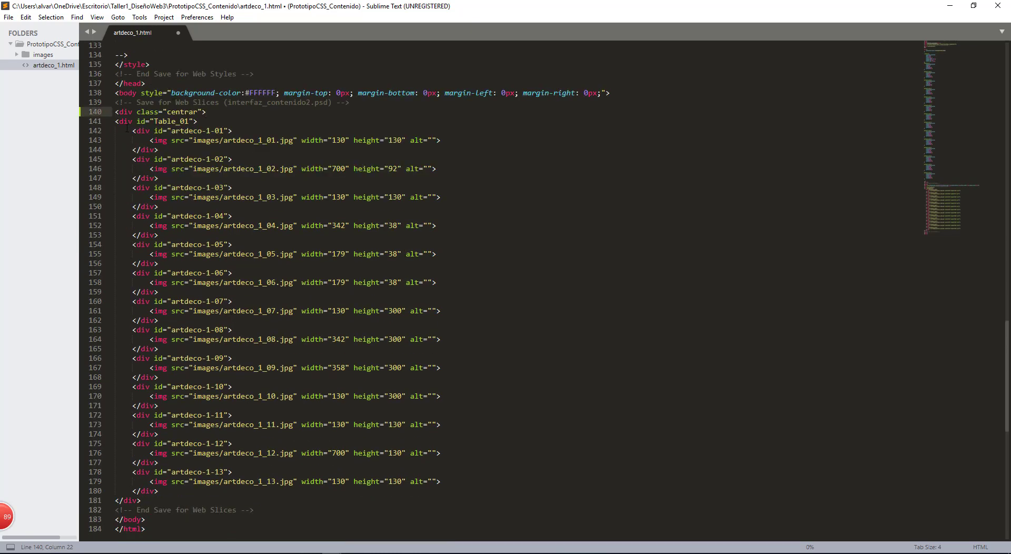
pyautogui.moveTo(117, 123); pyautogui.dragTo(186, 498)
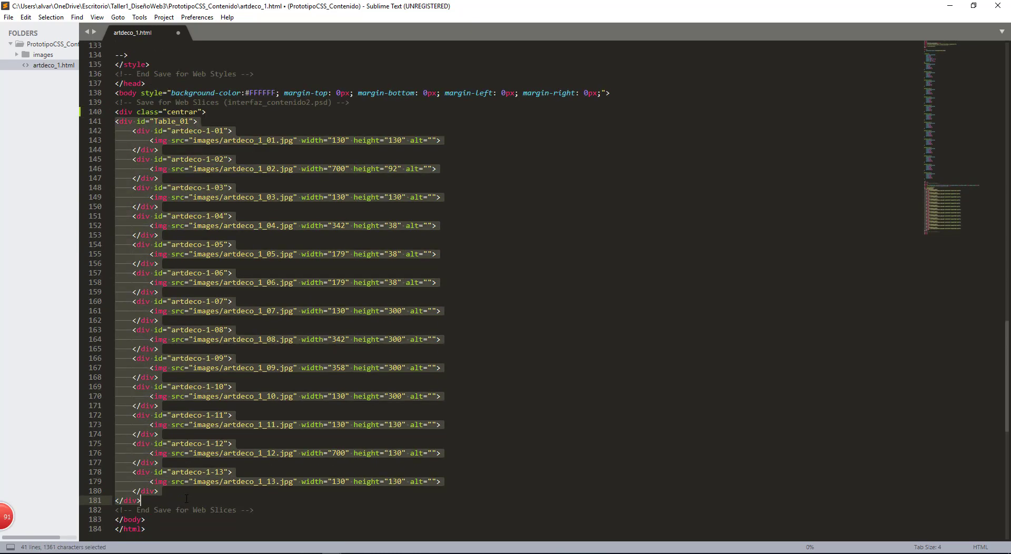
pyautogui.press('Tab')
pyautogui.click(167, 499)
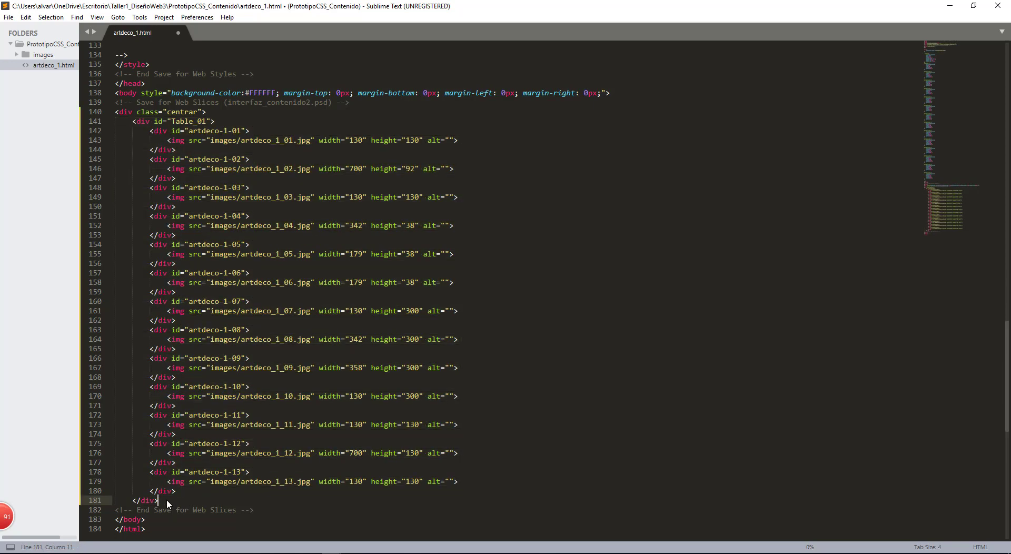
pyautogui.press('Return')
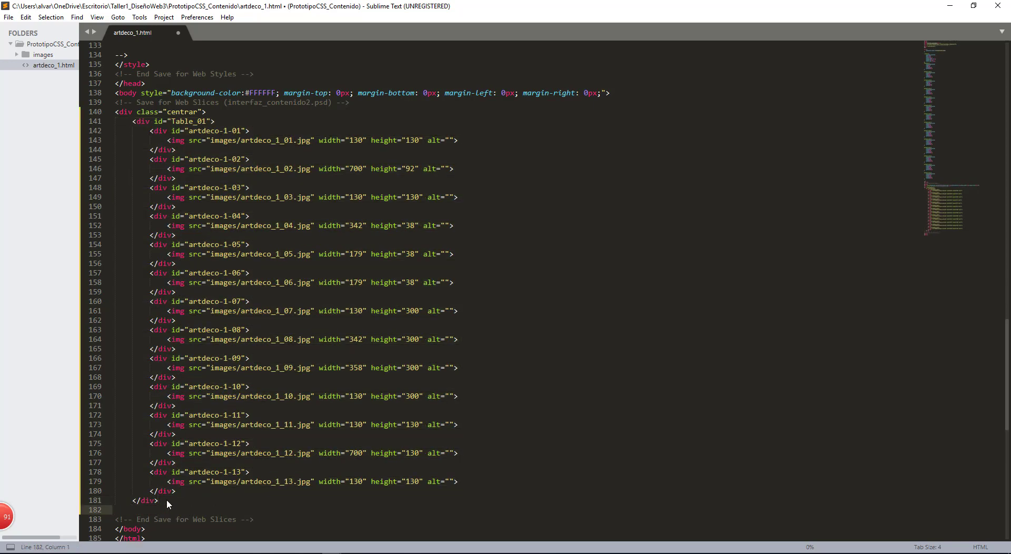
pyautogui.write('</div>')
pyautogui.hotkey('ctrl', 's')
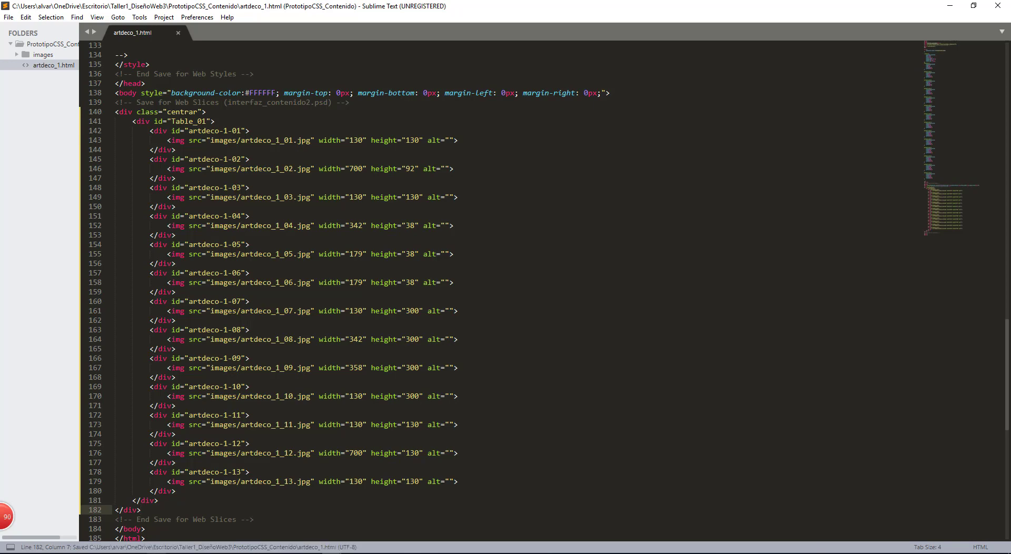
# Step: Open artdeco_1.html from the PrototipoCSS_Contenido folder in Opera to check the page, and close the surplus tabs
pyautogui.hotkey('alt', 'Tab')
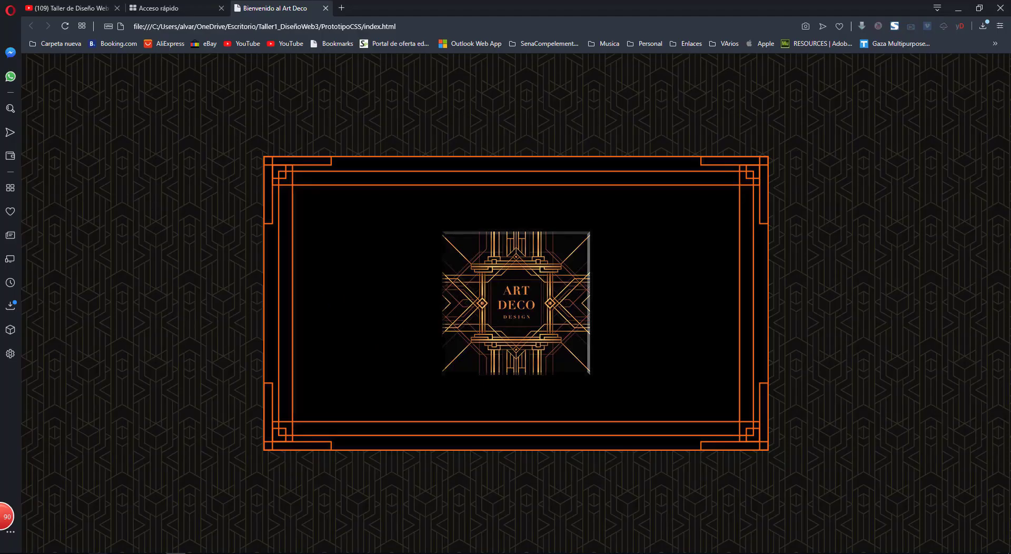
pyautogui.hotkey('alt', 'Tab')
pyautogui.doubleClick(663, 129)
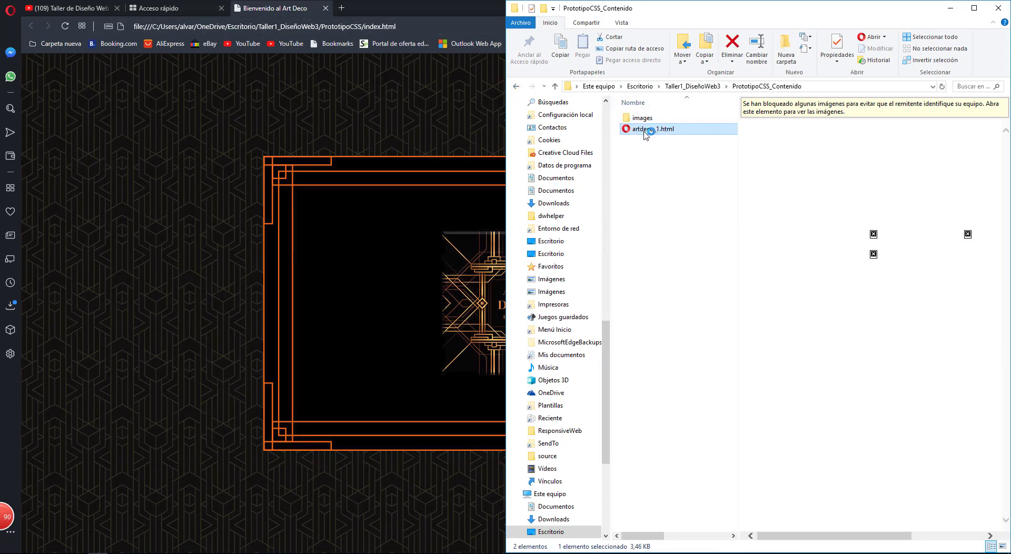
pyautogui.click(442, 11)
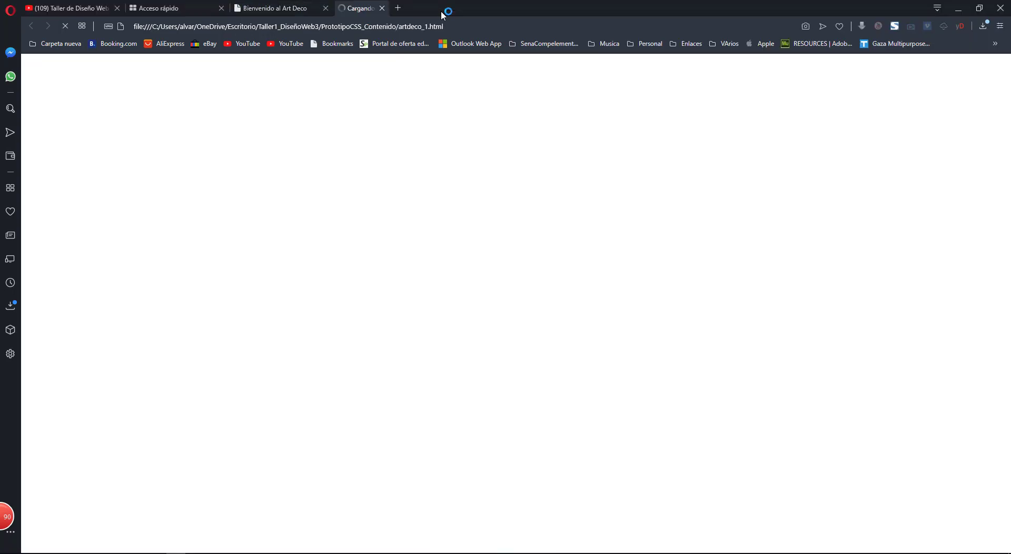
pyautogui.click(441, 12)
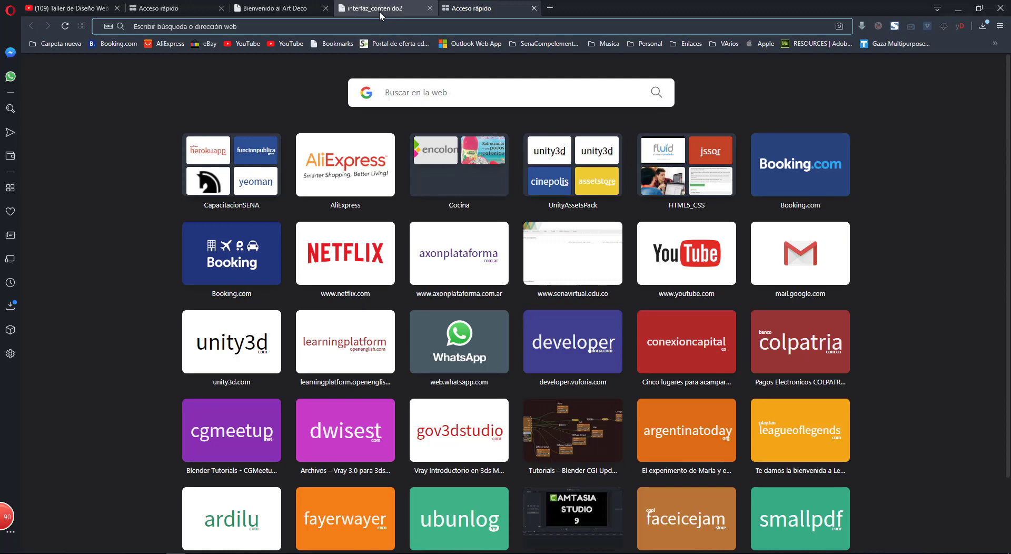
pyautogui.click(380, 13)
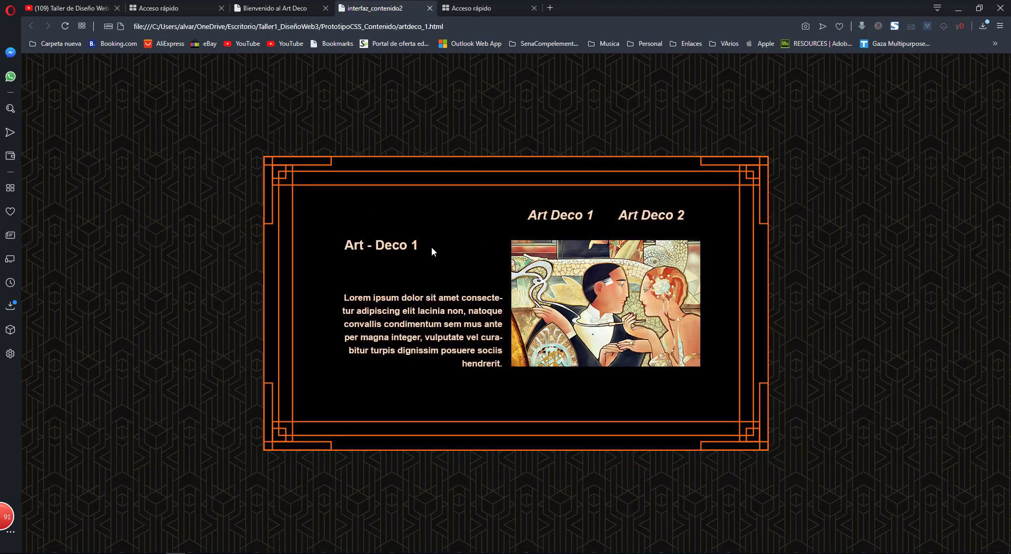
pyautogui.click(560, 214)
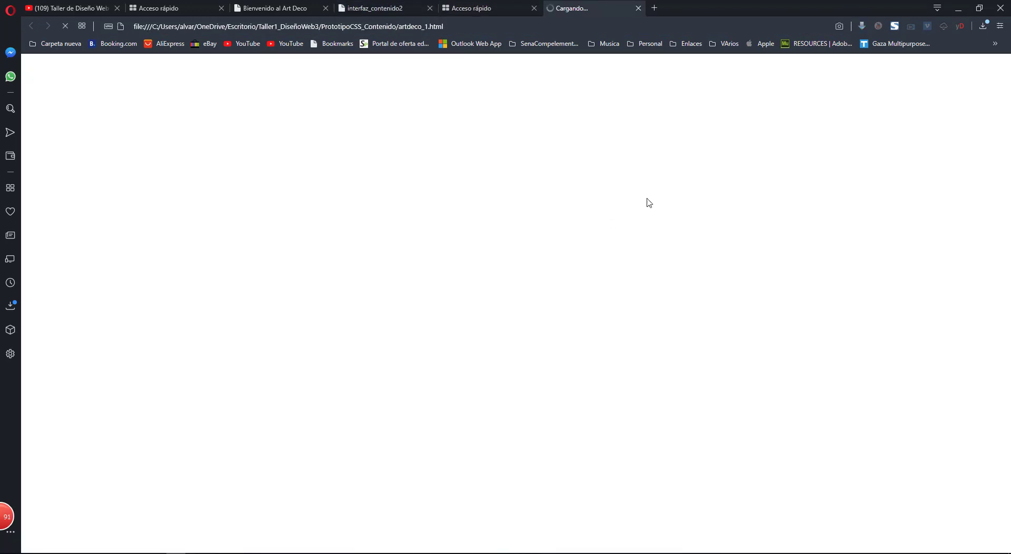
pyautogui.click(534, 9)
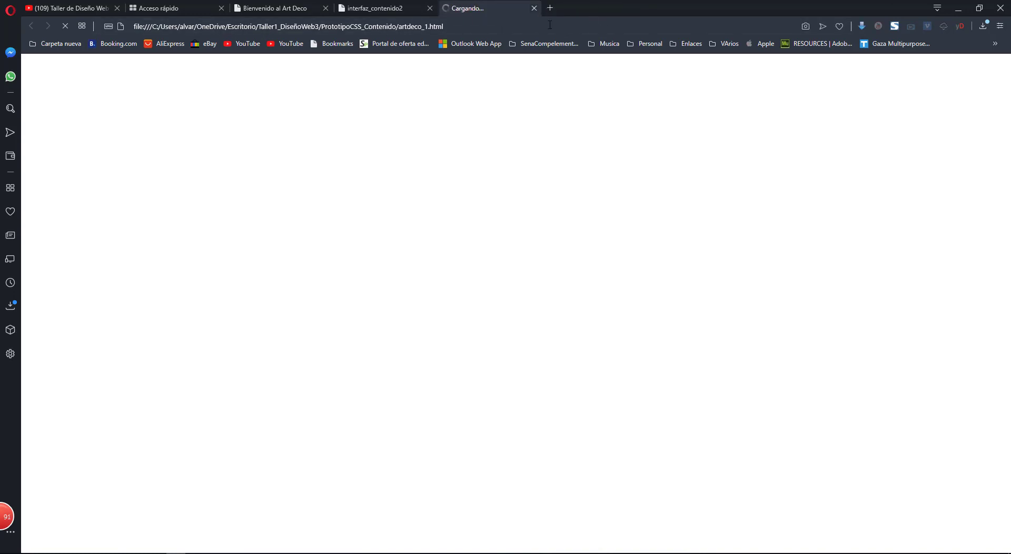
pyautogui.click(534, 8)
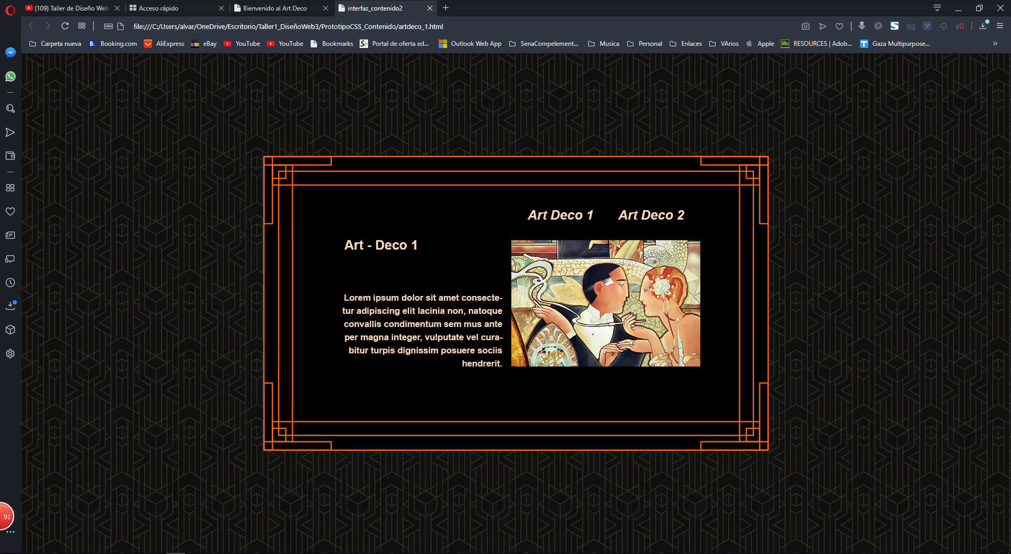
# Step: Switch to Photoshop, hide the ArtDeco1 and Texto1 groups, show ArtDeco2 and Texto2, and save interfaz_contenido2.psd
pyautogui.moveTo(176, 553)
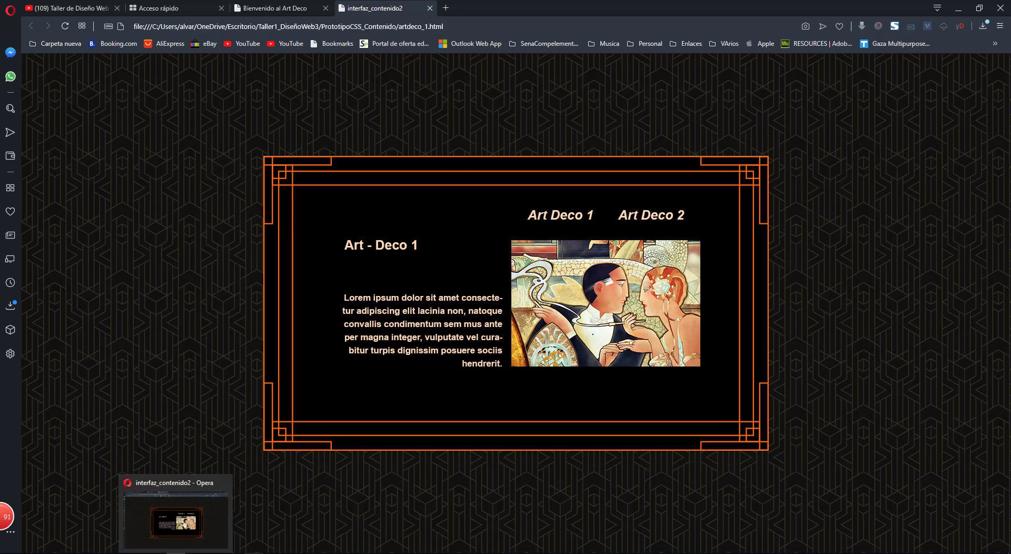
pyautogui.click(292, 552)
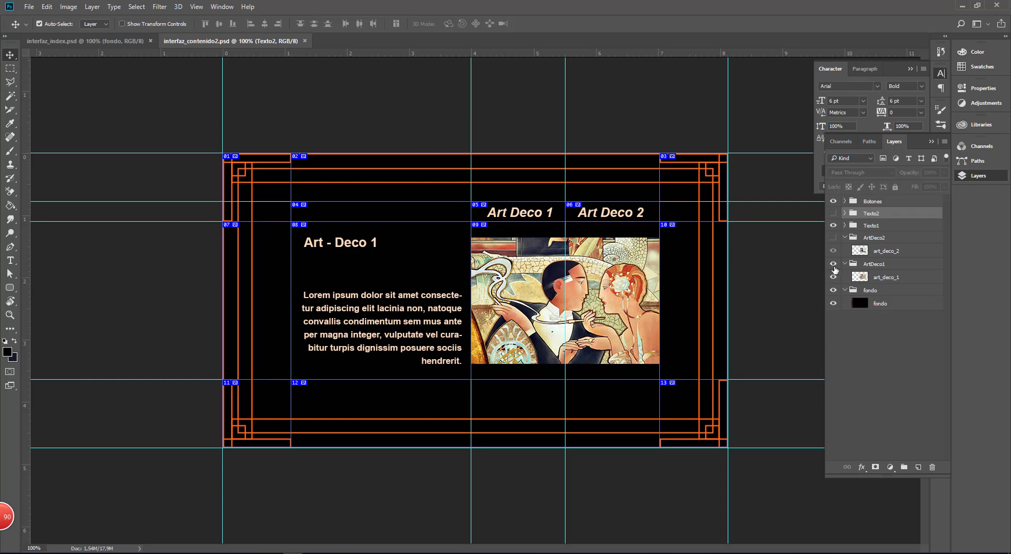
pyautogui.click(834, 263)
pyautogui.click(833, 238)
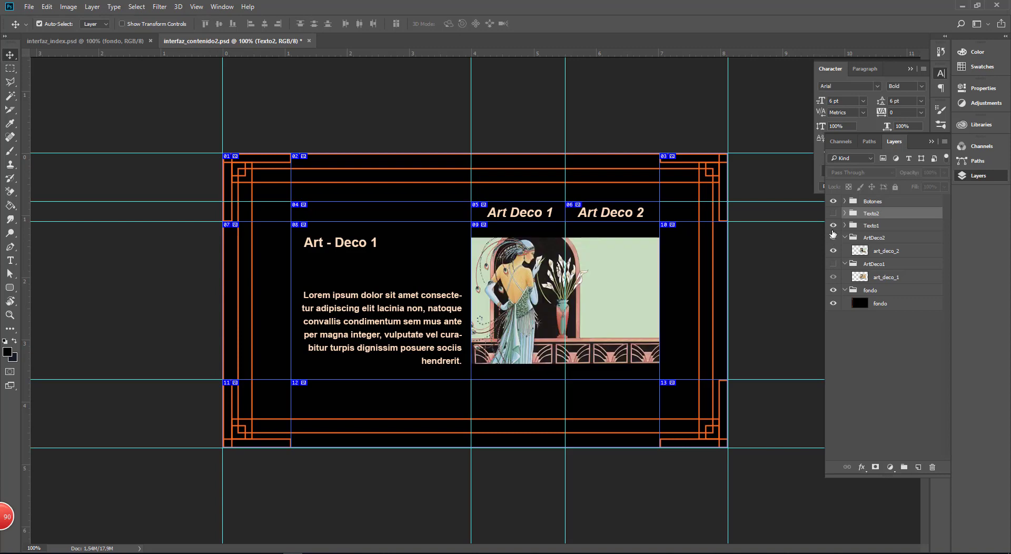
pyautogui.click(833, 226)
pyautogui.click(834, 214)
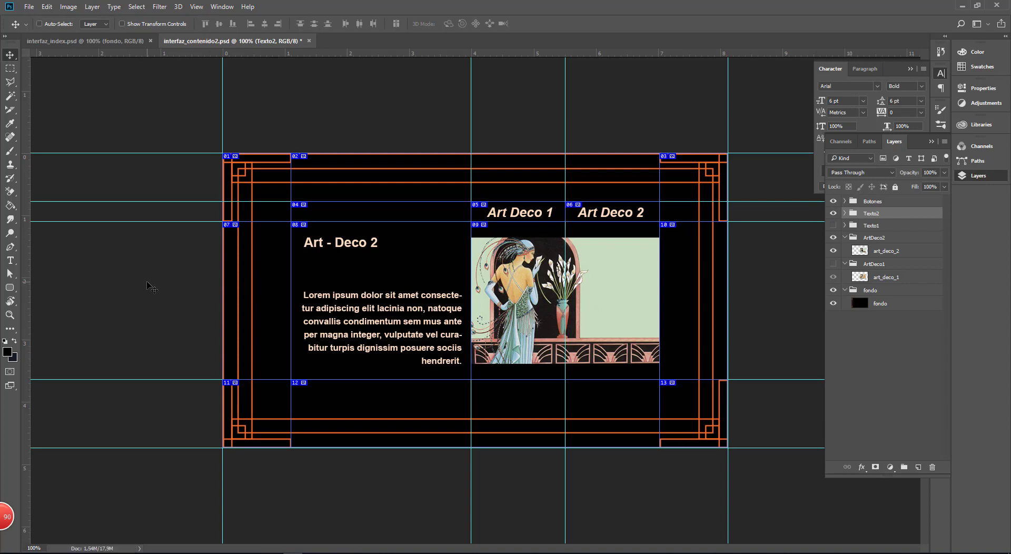
pyautogui.hotkey('ctrl', 's')
# Step: Start a Save for Web export as HTML and Images named artdeco_2, limited to the selected slices
pyautogui.click(30, 6)
pyautogui.moveTo(59, 152)
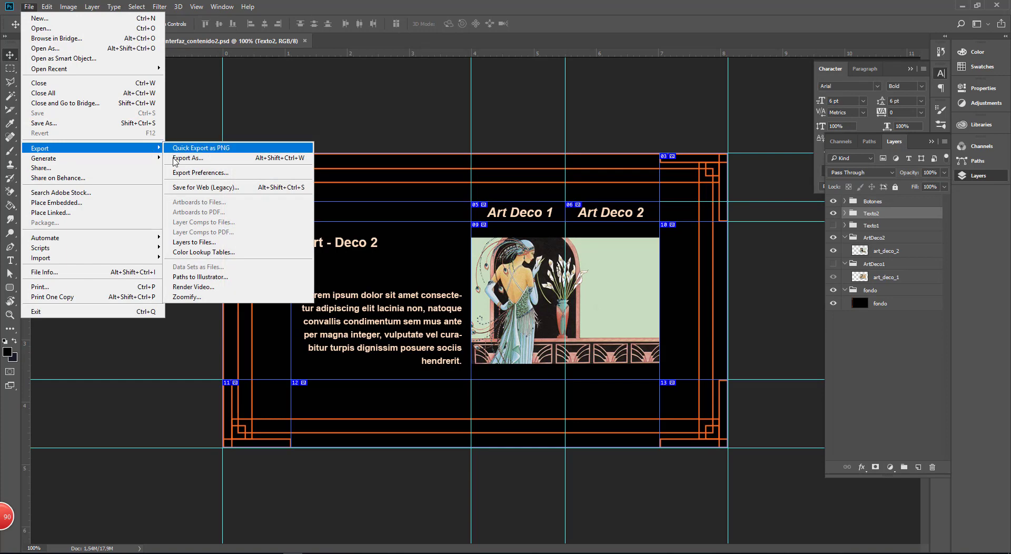
pyautogui.click(205, 187)
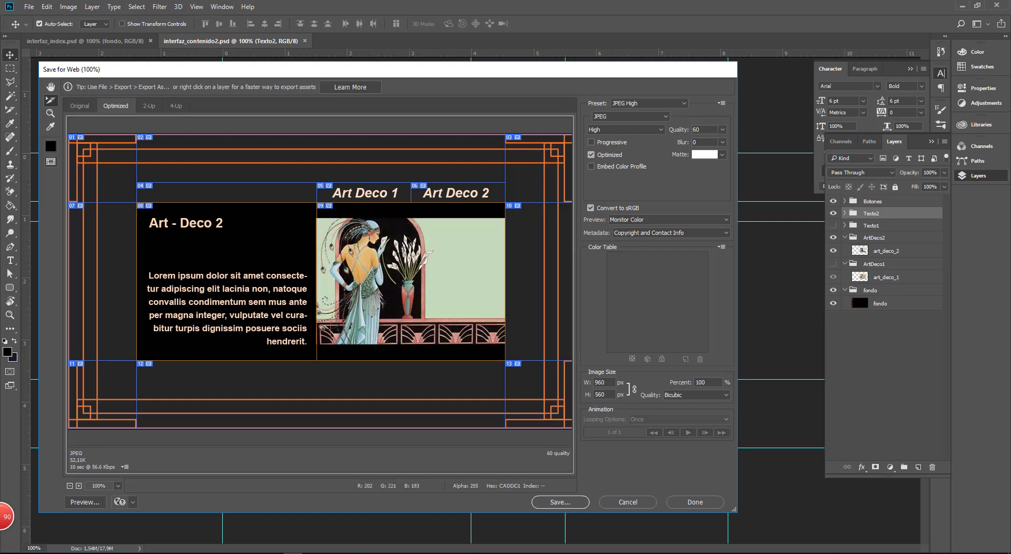
pyautogui.click(552, 506)
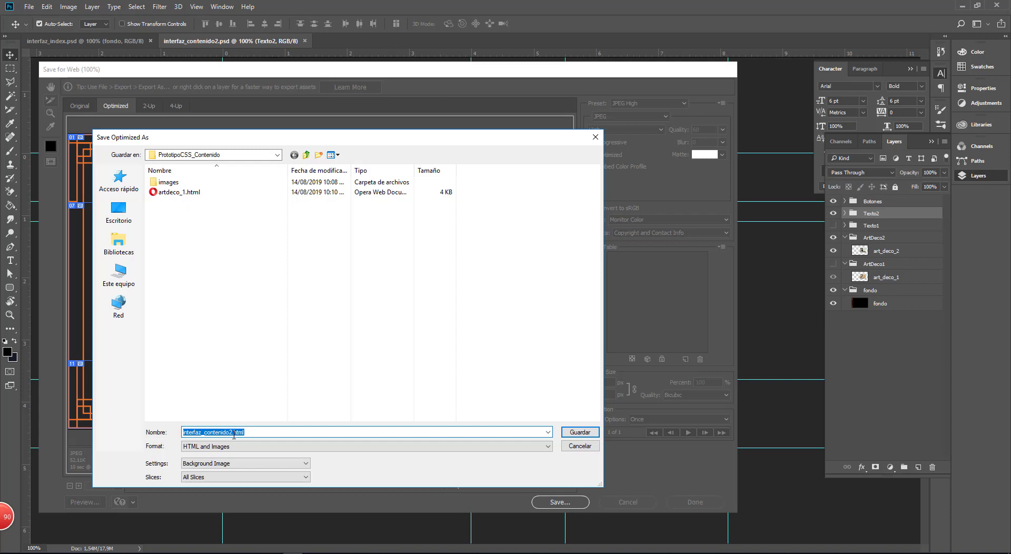
pyautogui.click(231, 433)
pyautogui.moveTo(231, 432); pyautogui.dragTo(183, 433)
pyautogui.write('artdeco_2')
pyautogui.click(212, 478)
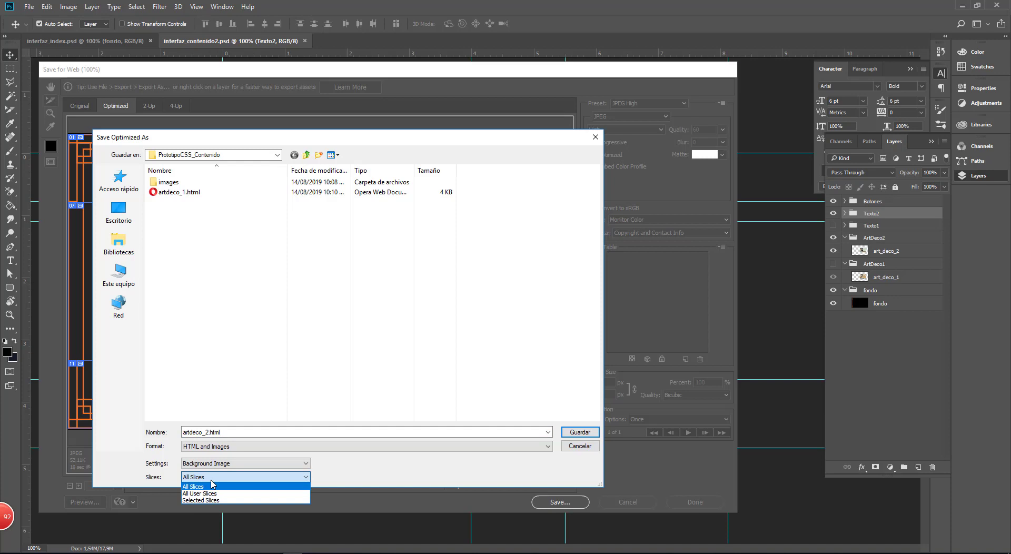
pyautogui.click(213, 500)
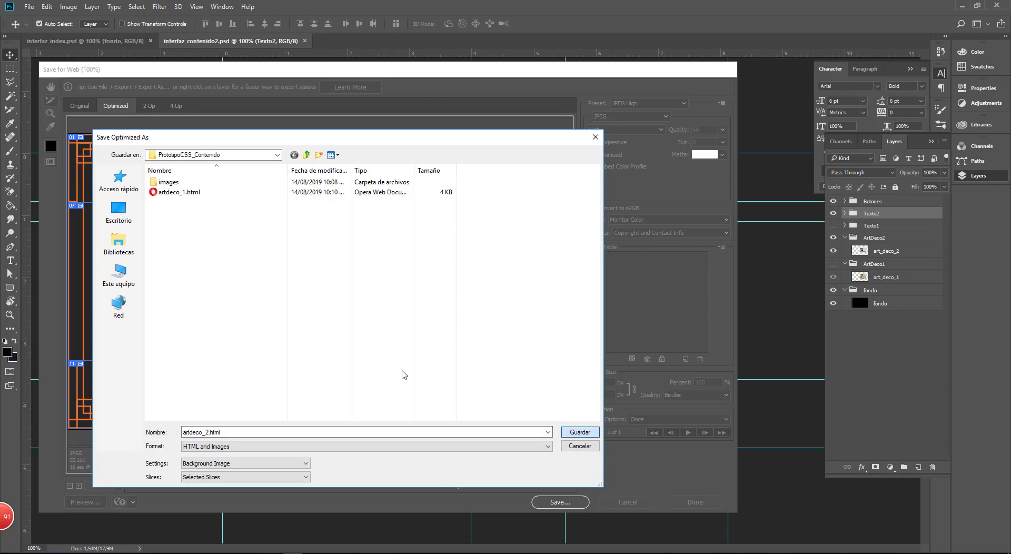
# Step: Check in the custom output settings that slices use Generate CSS referenced By ID, and save the export into PrototipoCSS_Contenido
pyautogui.click(247, 463)
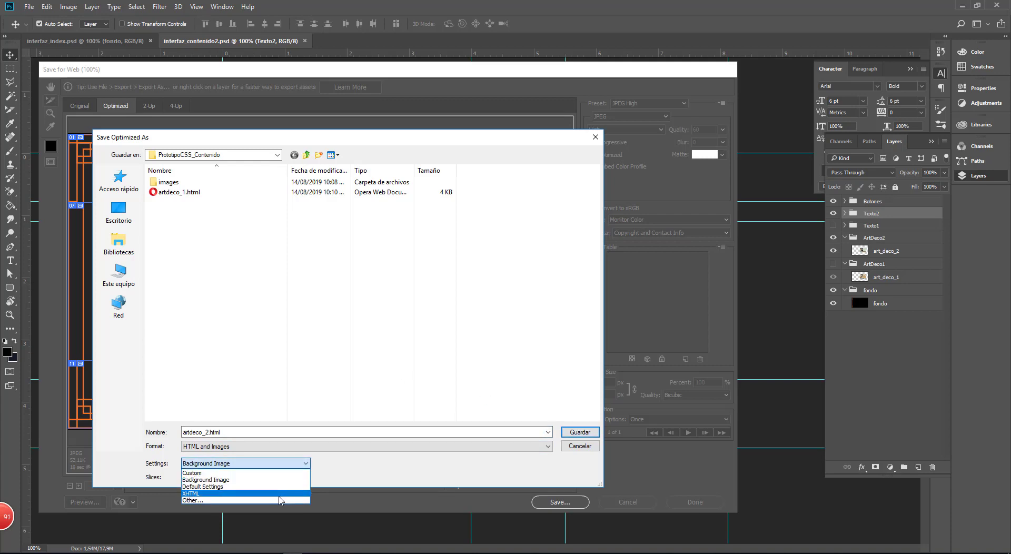
pyautogui.click(279, 500)
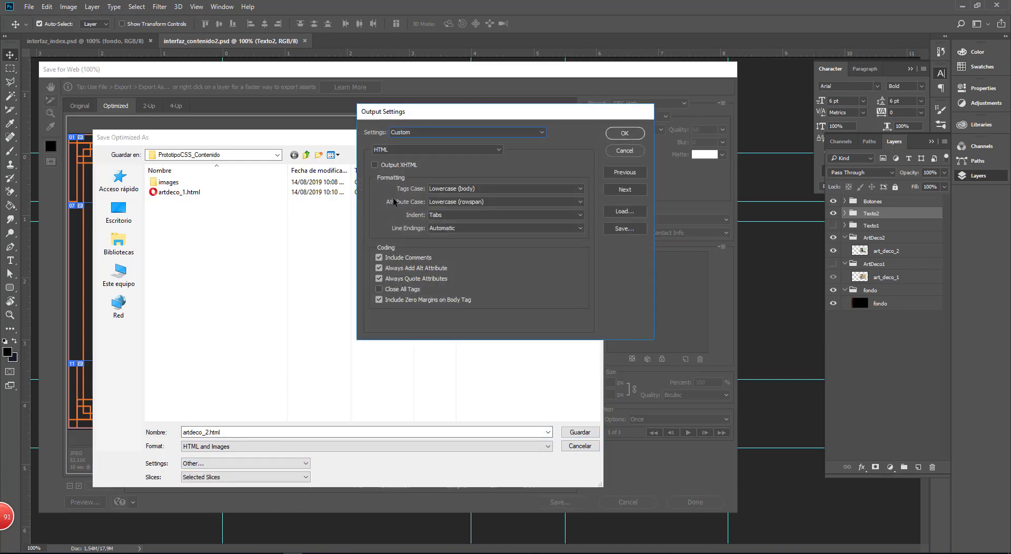
pyautogui.click(393, 150)
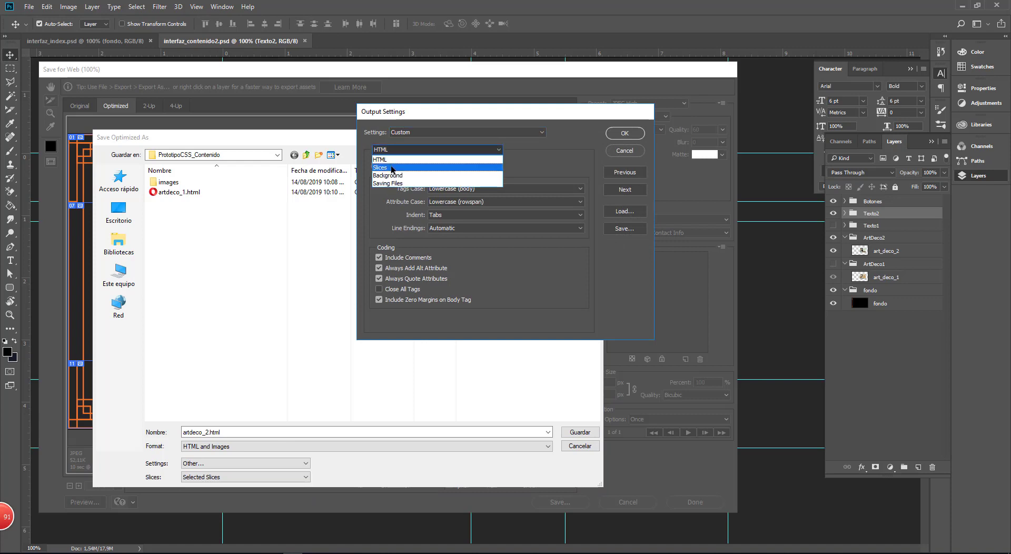
pyautogui.click(393, 163)
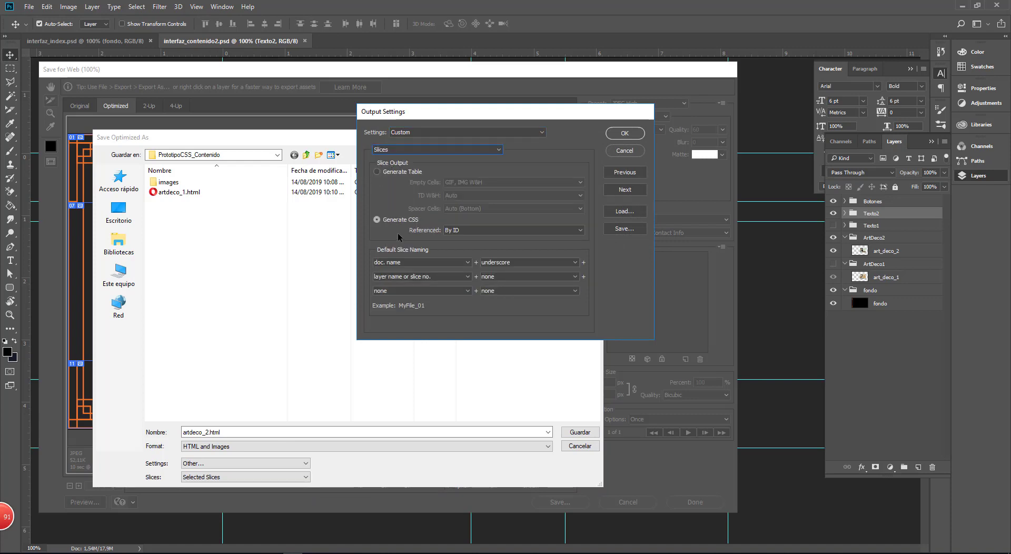
pyautogui.click(624, 134)
pyautogui.click(579, 432)
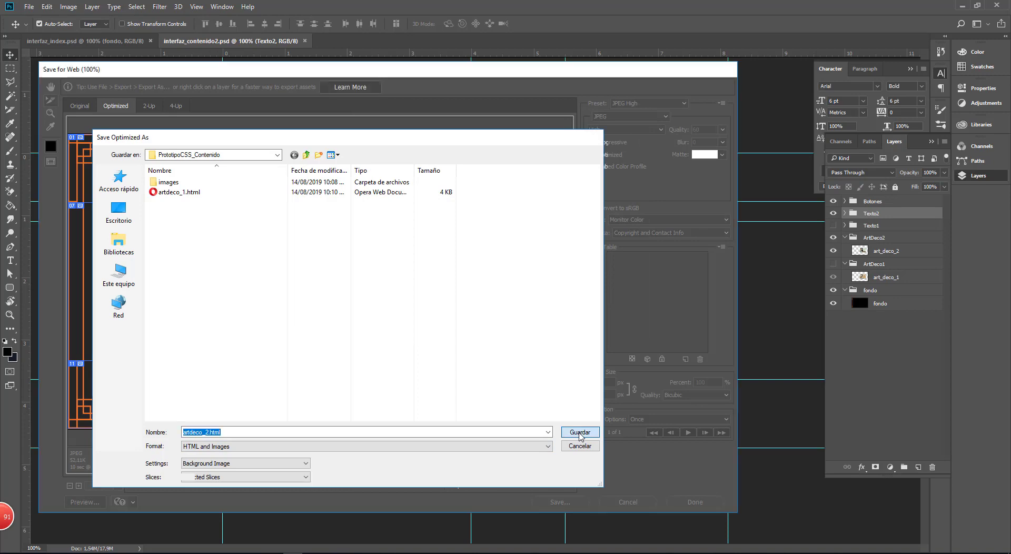
pyautogui.click(528, 232)
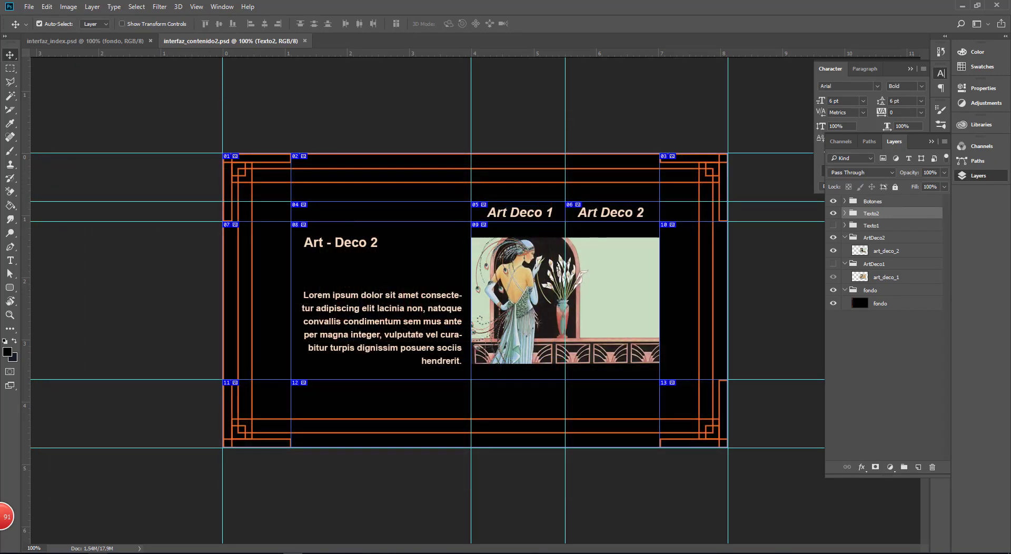
# Step: Switch to File Explorer and examine the exported artdeco_2.html and its slice images in the PrototipoCSS_Contenido folder
pyautogui.click(98, 553)
pyautogui.click(672, 181)
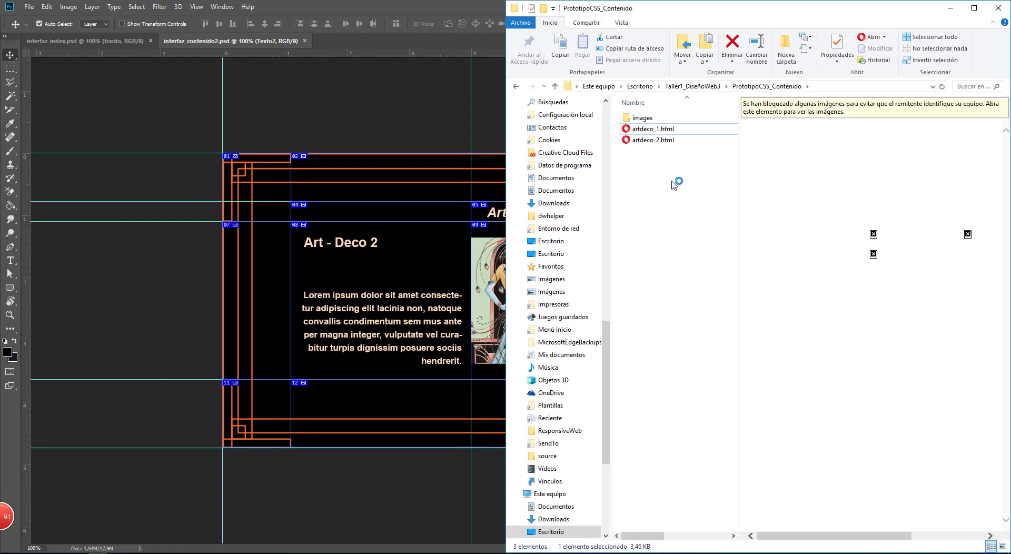
pyautogui.click(648, 141)
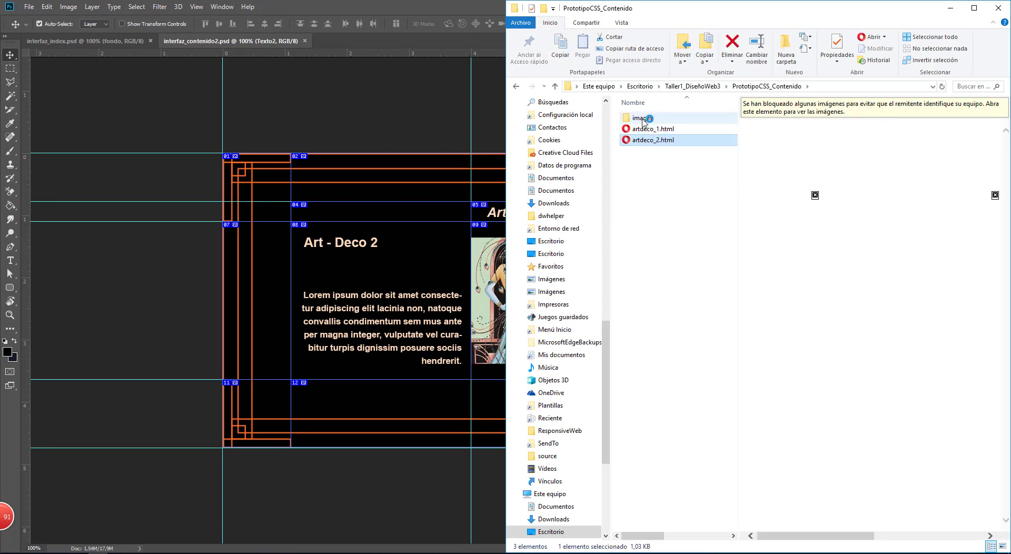
pyautogui.doubleClick(642, 119)
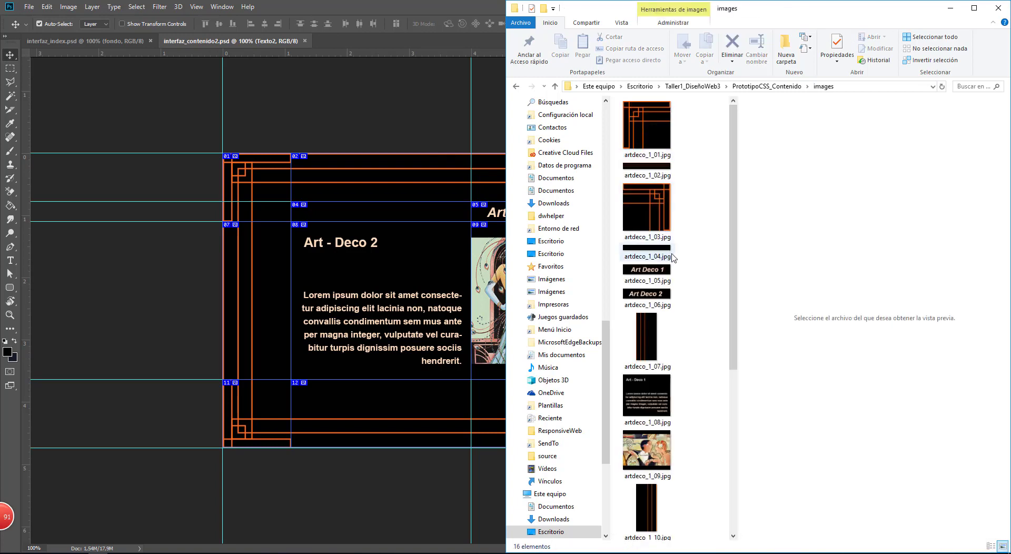
pyautogui.scroll(-5, 715, 329)
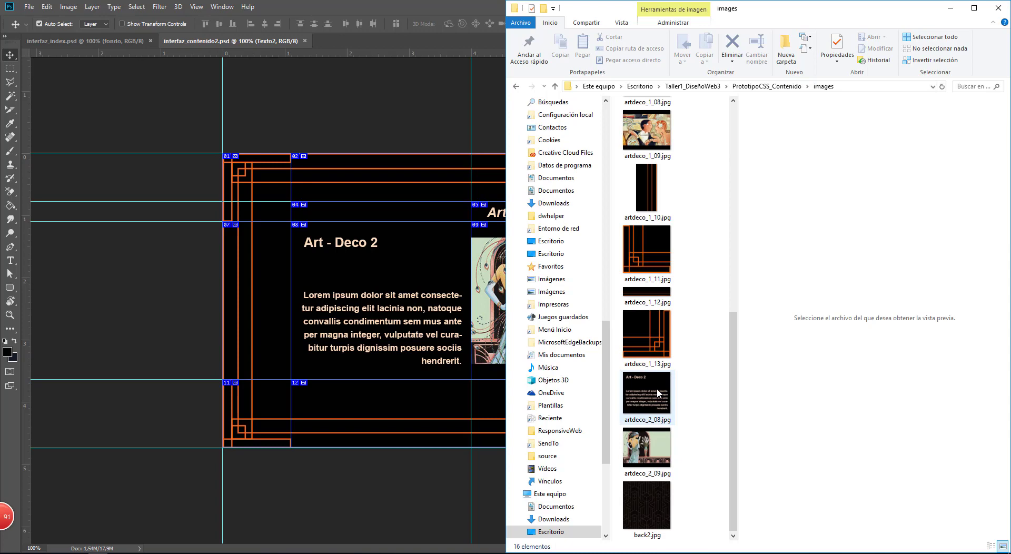
pyautogui.scroll(4, 658, 393)
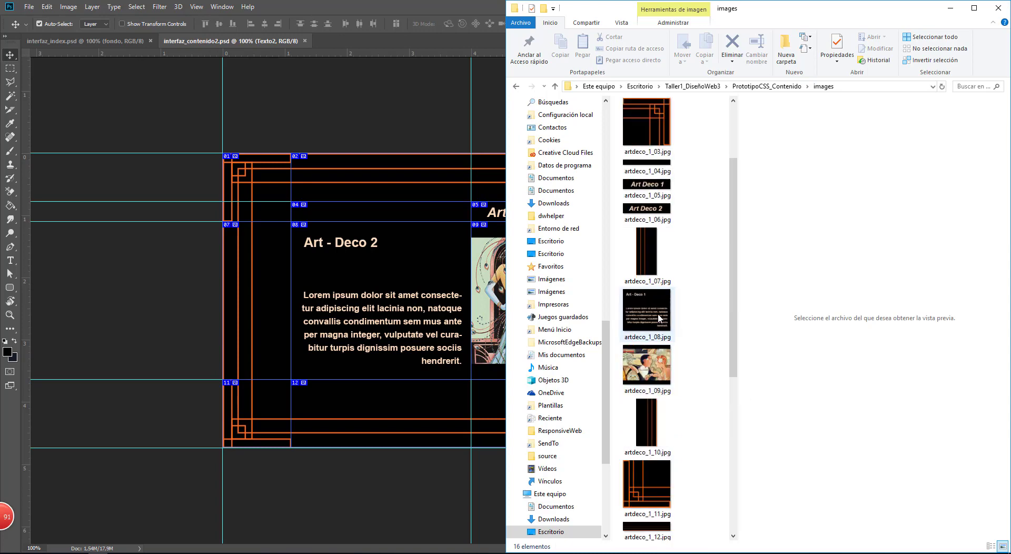
pyautogui.scroll(-4, 660, 324)
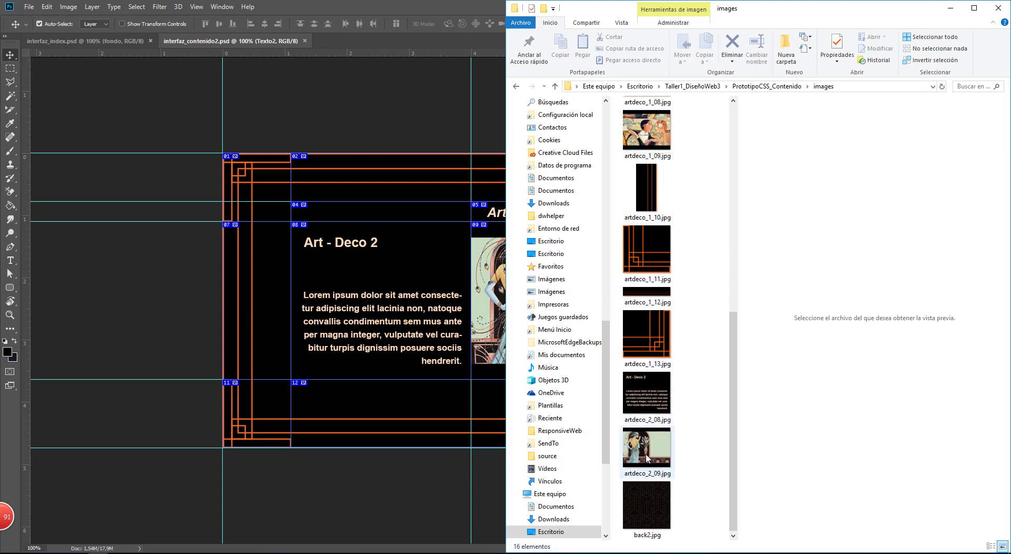
pyautogui.click(767, 87)
pyautogui.click(653, 141)
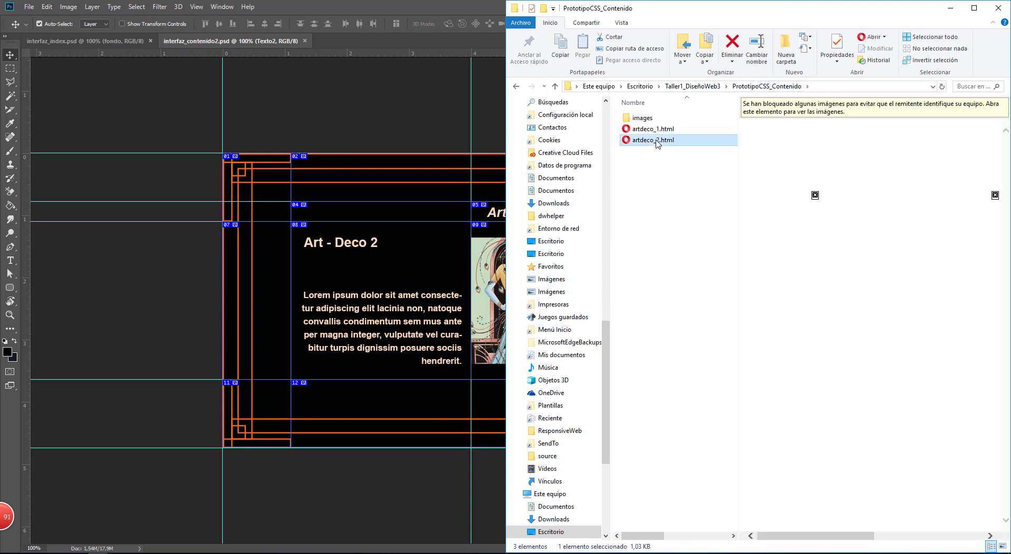
# Step: Switch to Sublime Text, open artdeco_2.html from the project folder, and review its generated styles and slice divs
pyautogui.moveTo(332, 553)
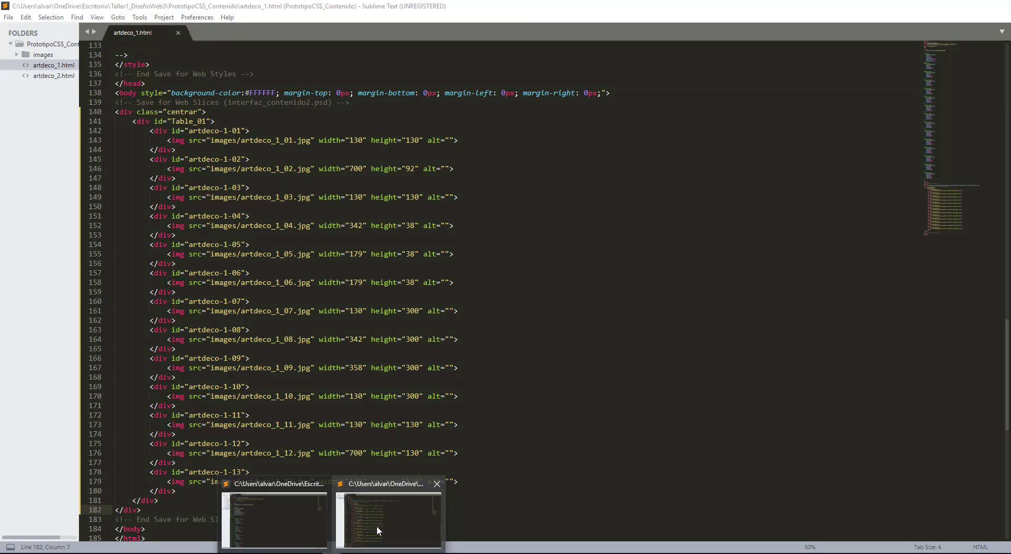
pyautogui.click(377, 526)
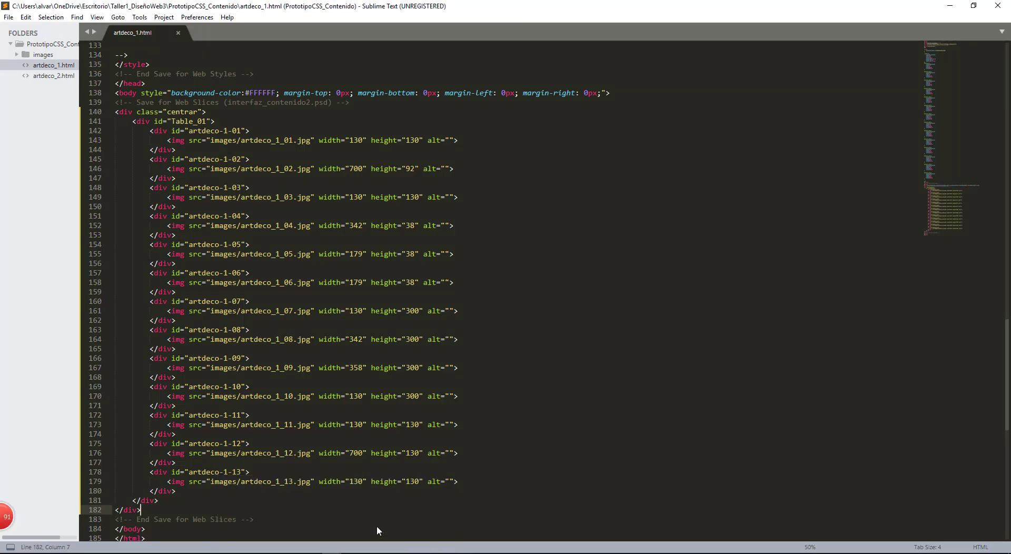
pyautogui.click(48, 76)
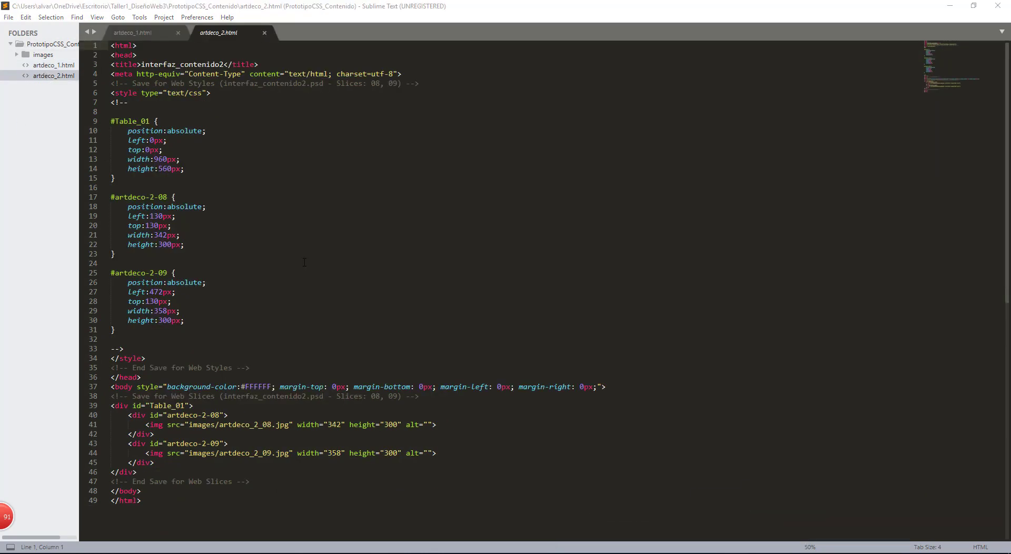
pyautogui.scroll(-1, 305, 262)
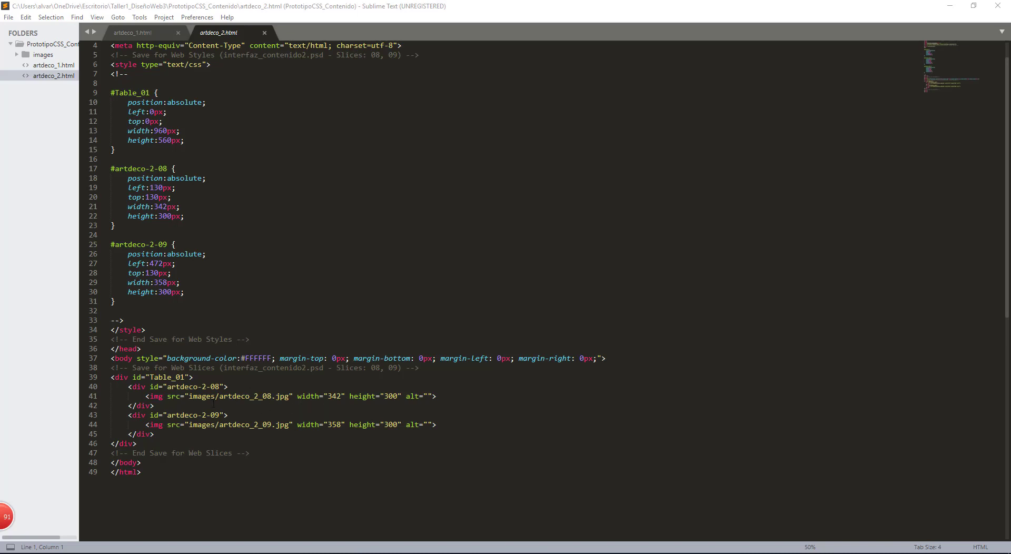
pyautogui.scroll(1, 273, 235)
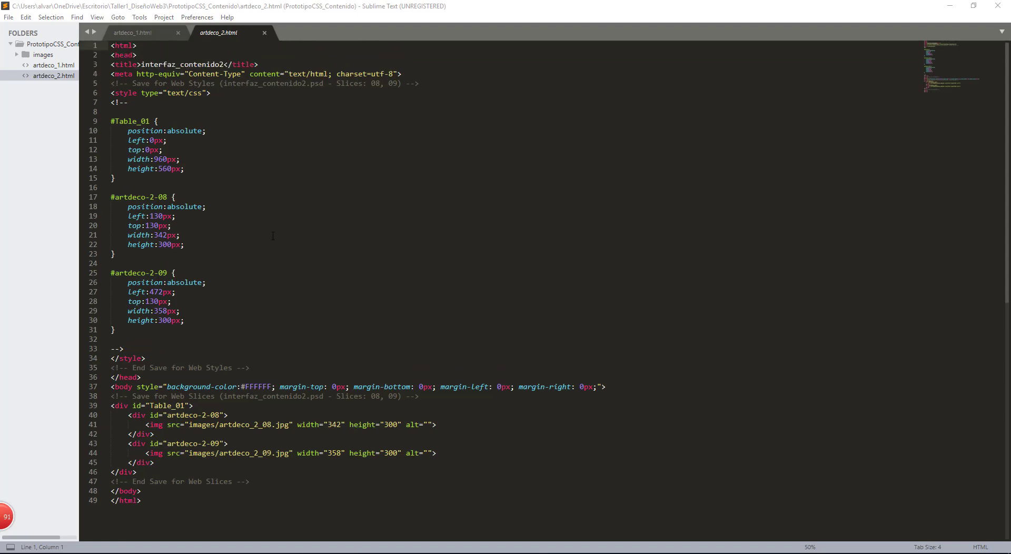
pyautogui.scroll(-2, 273, 235)
pyautogui.scroll(2, 273, 235)
pyautogui.scroll(-1, 185, 428)
pyautogui.scroll(1, 203, 394)
pyautogui.moveTo(128, 131); pyautogui.dragTo(194, 165)
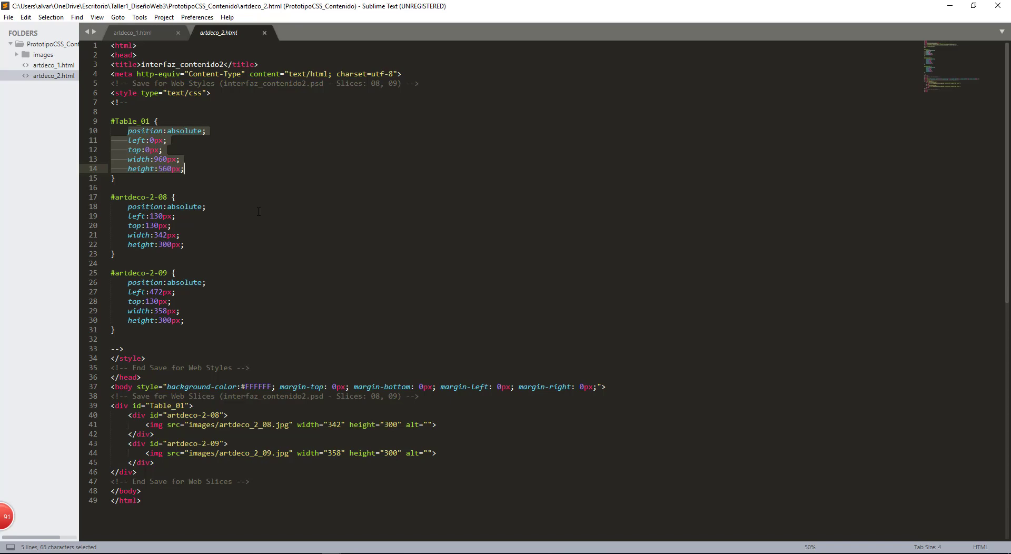
# Step: Copy the body, .centrar and #Table_01 rules from artdeco_1.html and paste them over the #Table_01 rule in artdeco_2.html
pyautogui.click(133, 34)
pyautogui.scroll(20, 164, 150)
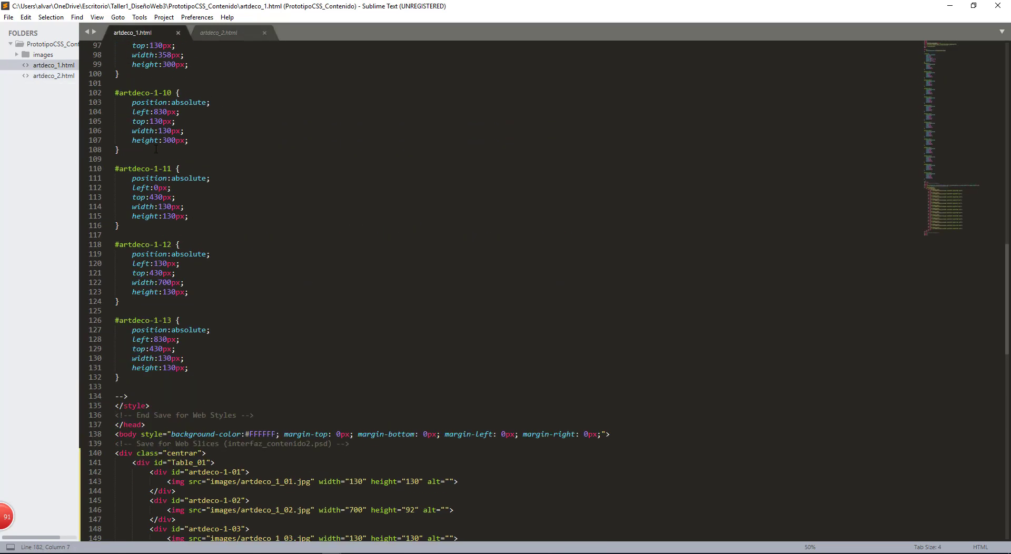
pyautogui.scroll(18, 156, 149)
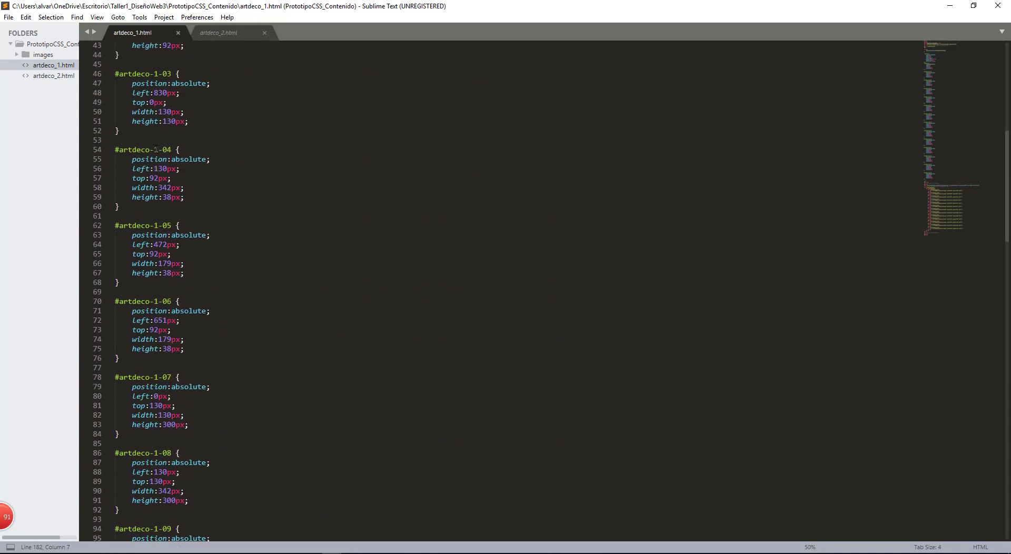
pyautogui.scroll(1, 156, 148)
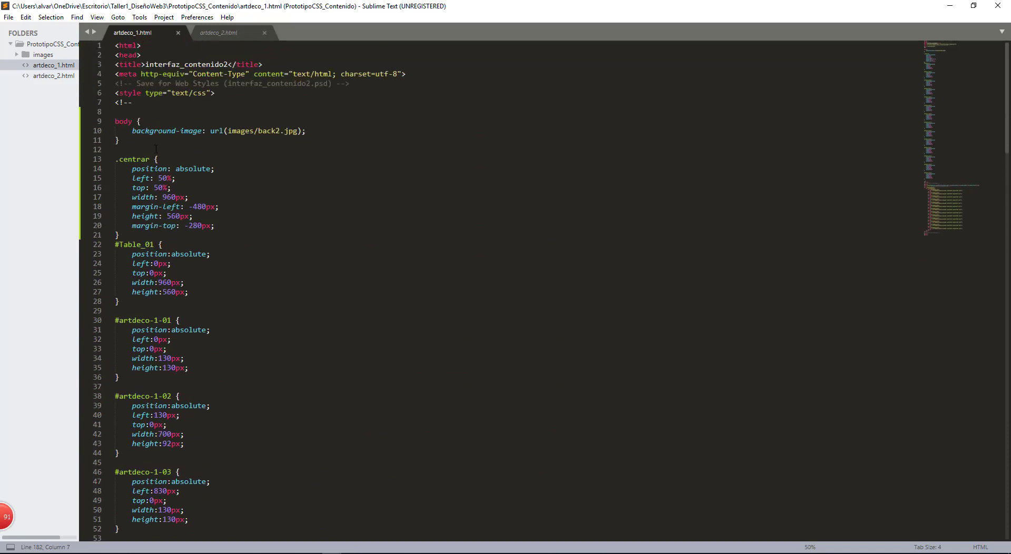
pyautogui.click(208, 35)
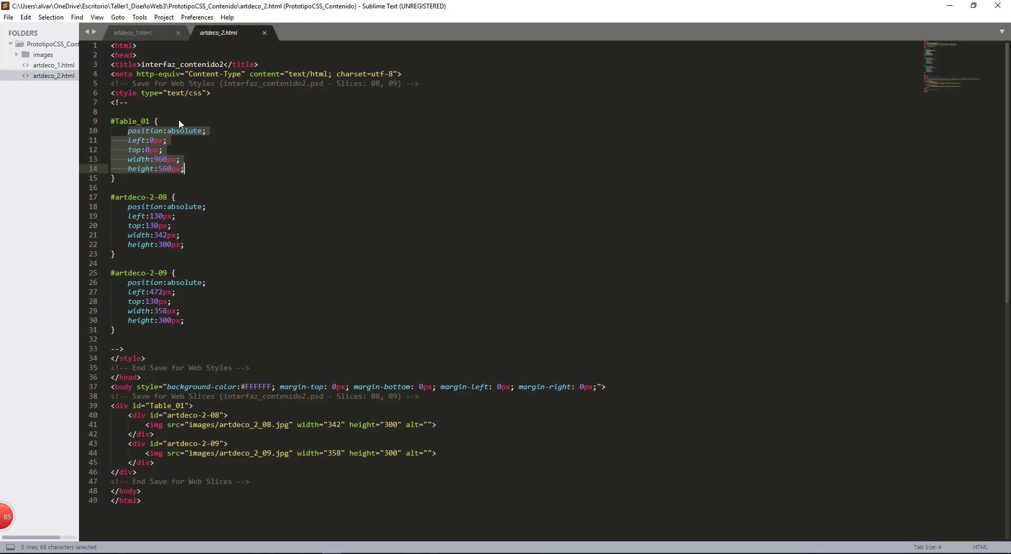
pyautogui.click(147, 34)
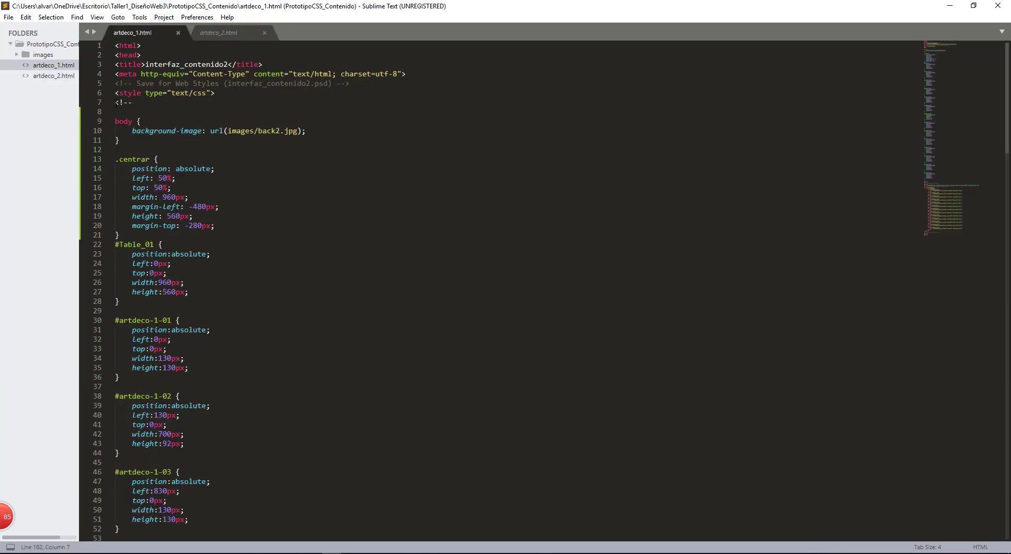
pyautogui.moveTo(115, 123); pyautogui.dragTo(211, 300)
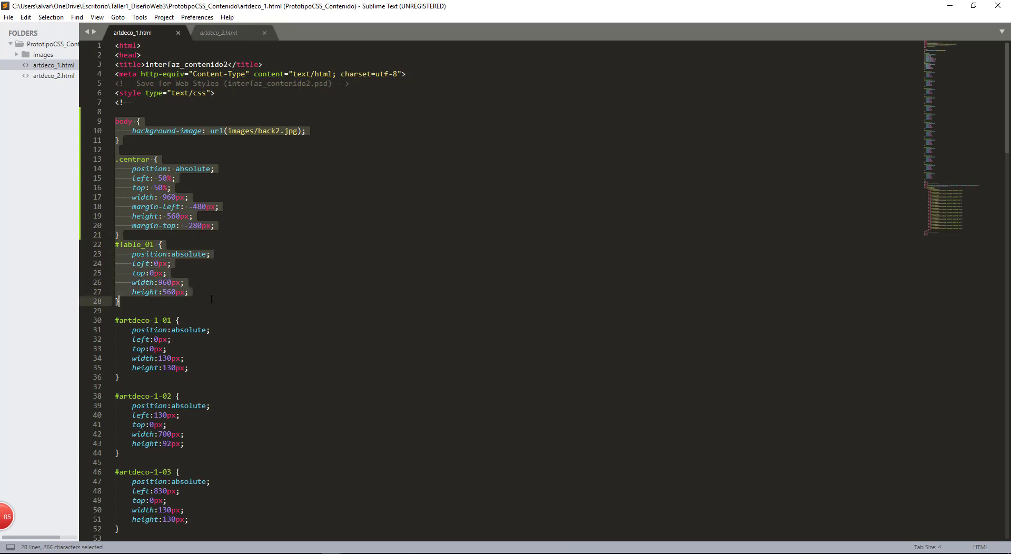
pyautogui.hotkey('ctrl', 'c')
pyautogui.click(210, 33)
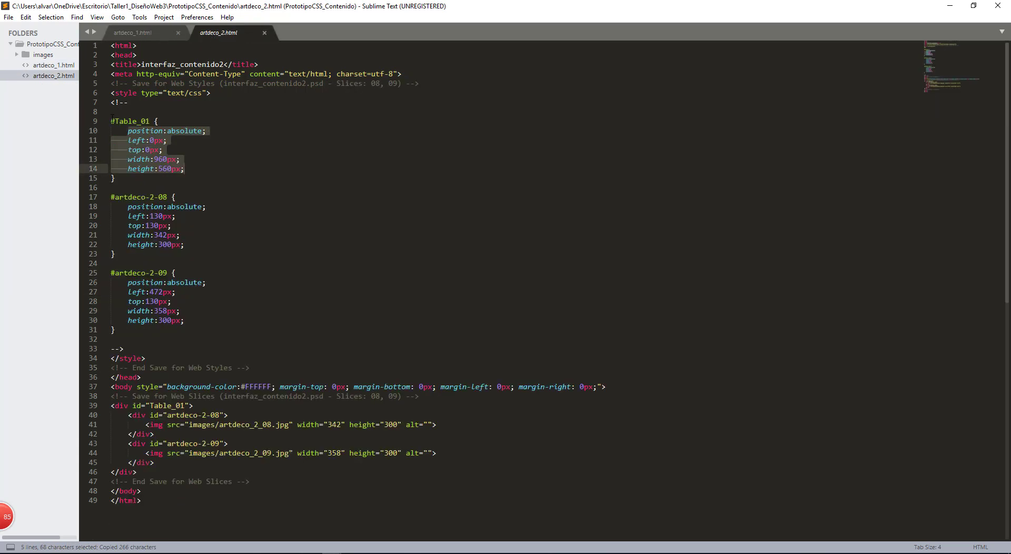
pyautogui.moveTo(112, 117); pyautogui.dragTo(126, 175)
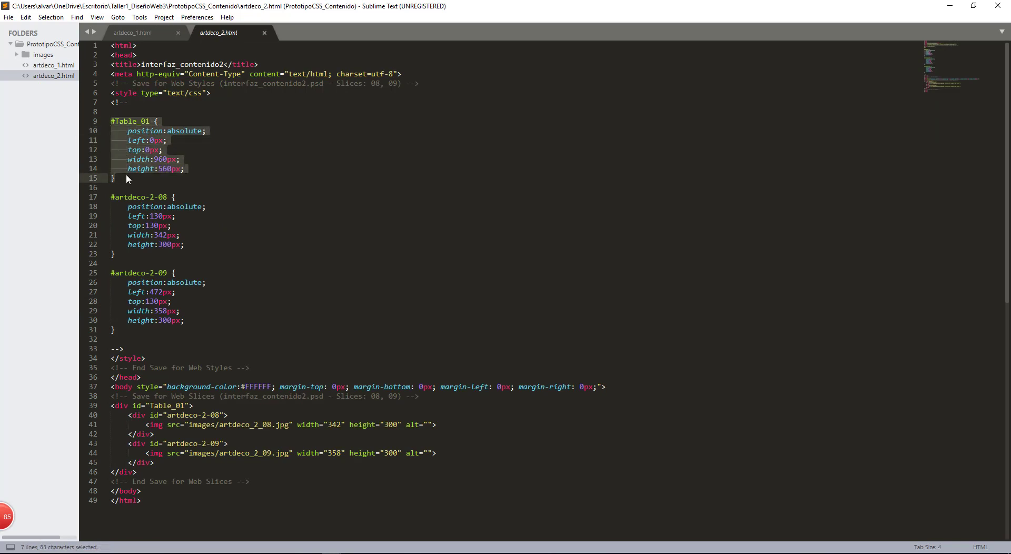
pyautogui.hotkey('ctrl', 'v')
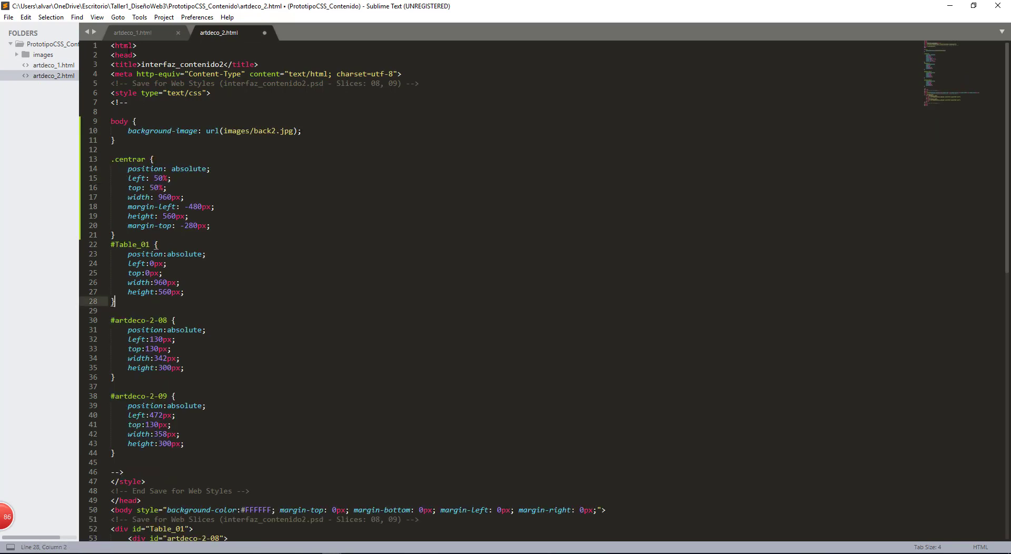
# Step: Copy the #artdeco-1-01 through #artdeco-1-07 style rules from artdeco_1.html
pyautogui.click(132, 33)
pyautogui.scroll(-3, 216, 243)
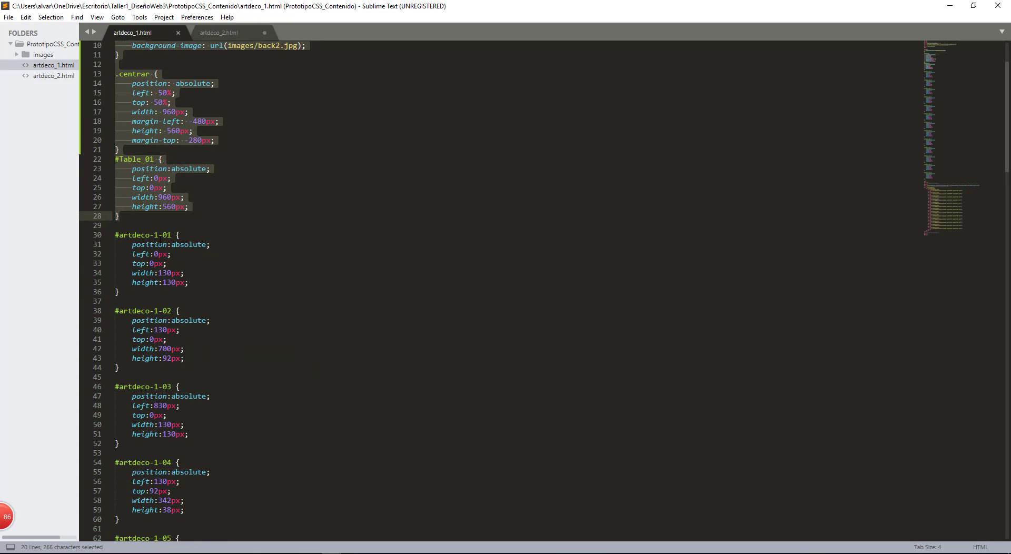
pyautogui.scroll(-3, 214, 268)
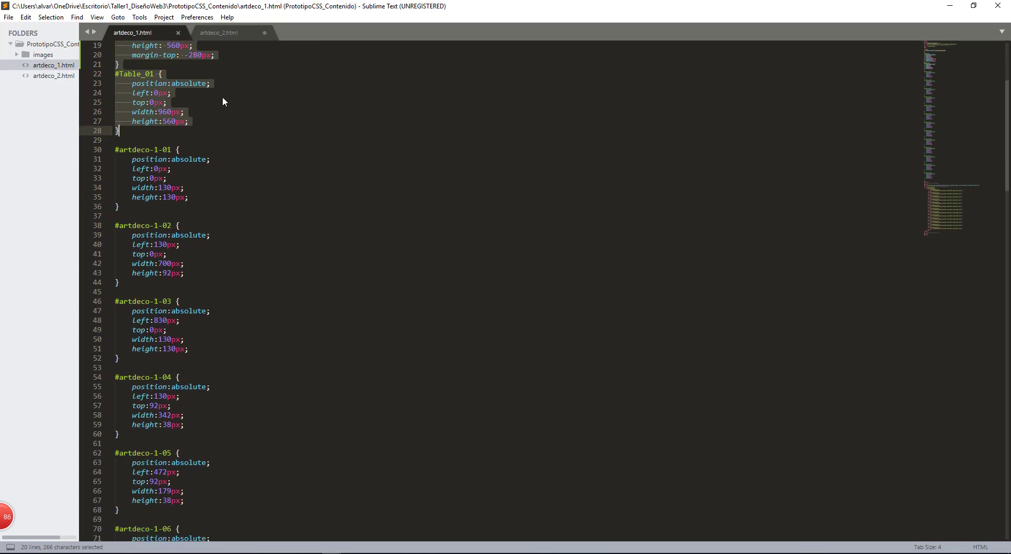
pyautogui.click(224, 33)
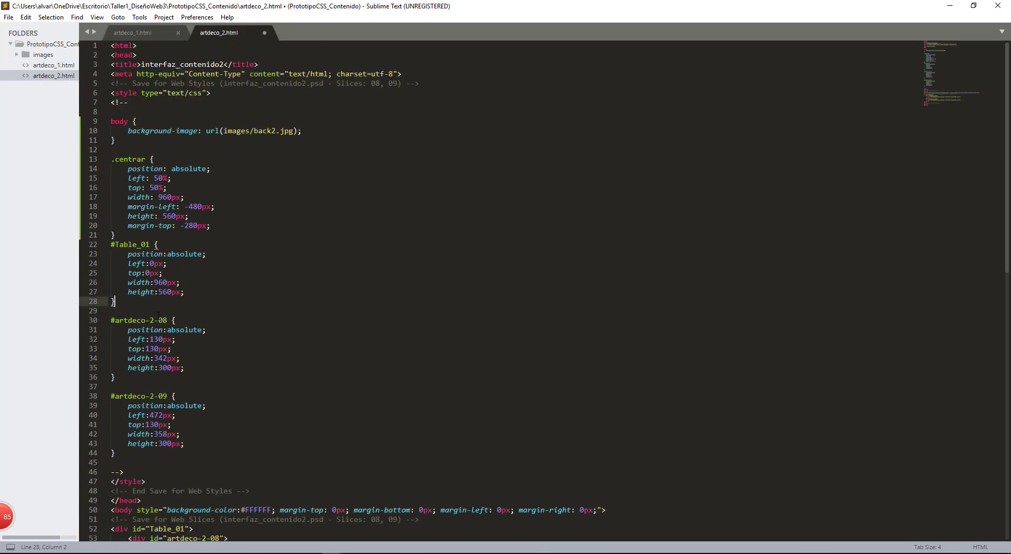
pyautogui.click(139, 34)
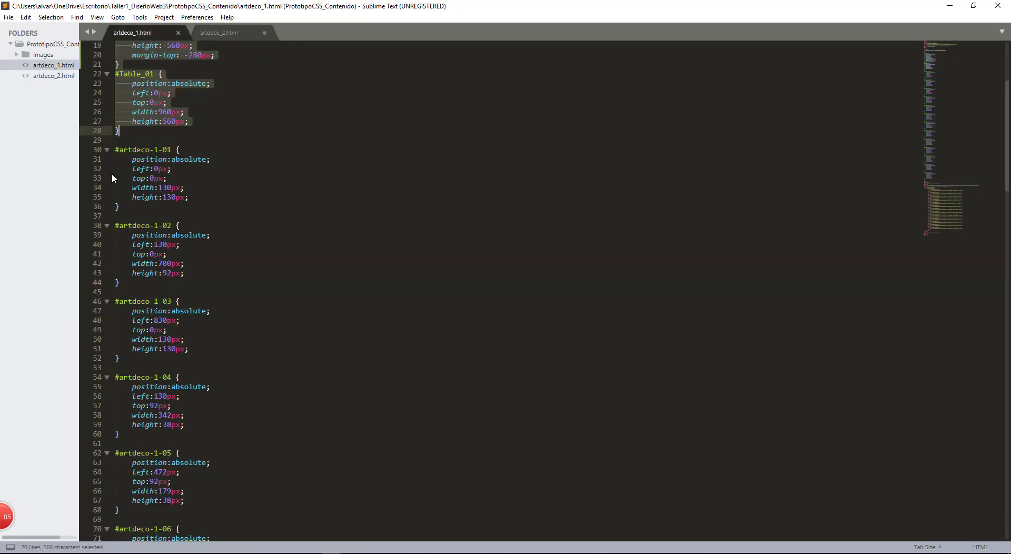
pyautogui.moveTo(116, 150); pyautogui.dragTo(270, 382)
pyautogui.scroll(-1, 237, 248)
pyautogui.scroll(-4, 253, 250)
pyautogui.scroll(-5, 255, 252)
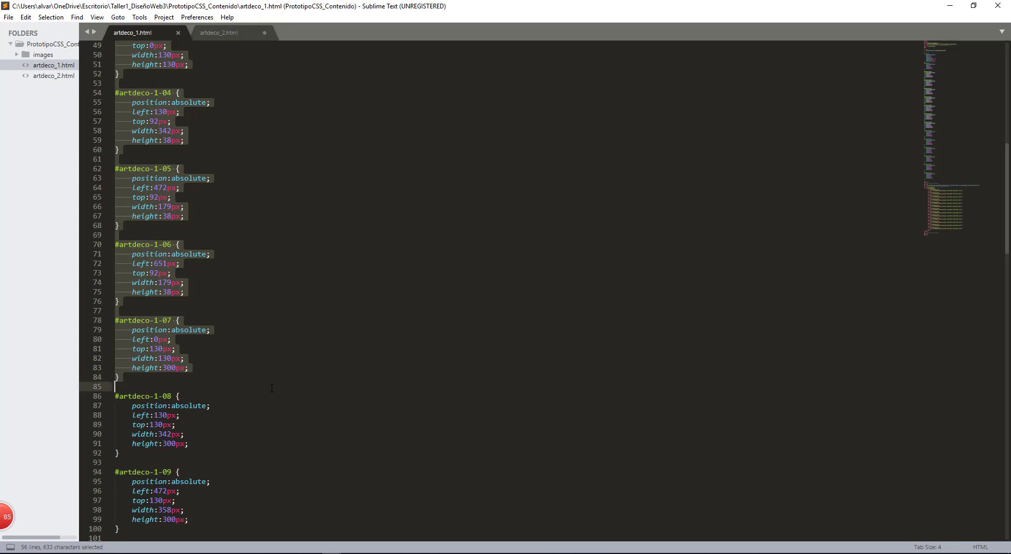
pyautogui.hotkey('ctrl', 'c')
# Step: Paste the copied slice rules into artdeco_2.html between the #Table_01 and #artdeco-2-08 rules, keeping blank lines around them
pyautogui.click(223, 32)
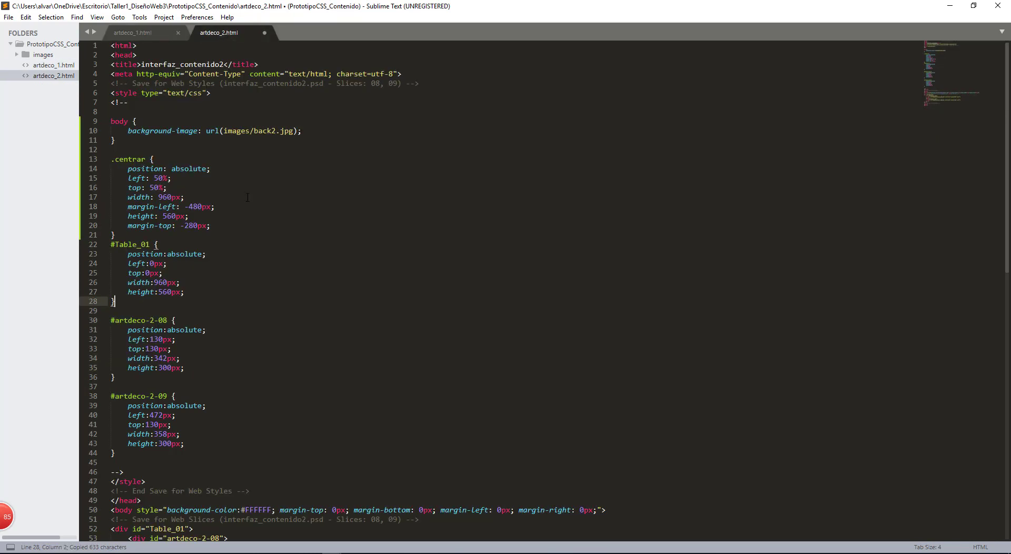
pyautogui.scroll(-1, 369, 263)
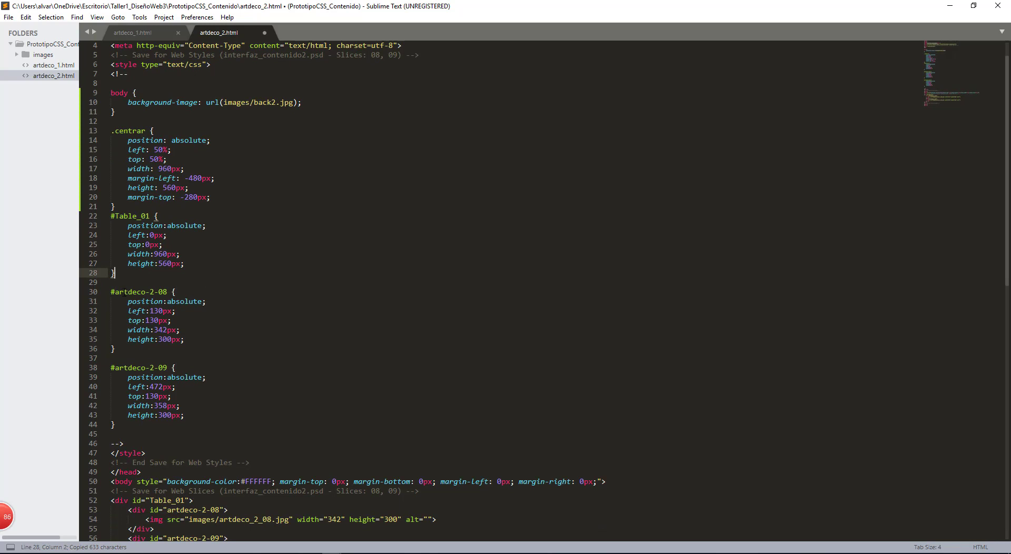
pyautogui.click(122, 283)
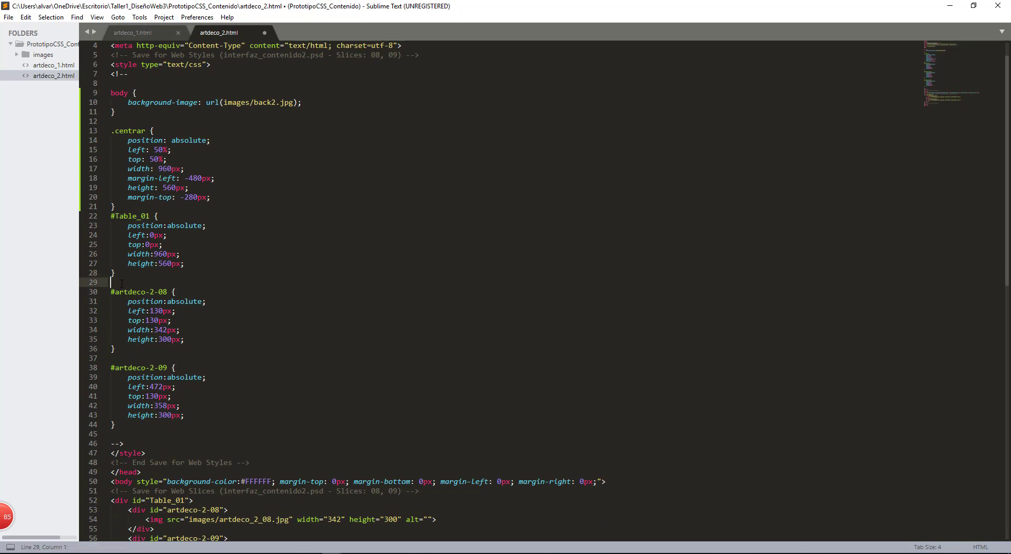
pyautogui.press('Return')
pyautogui.press('Return')
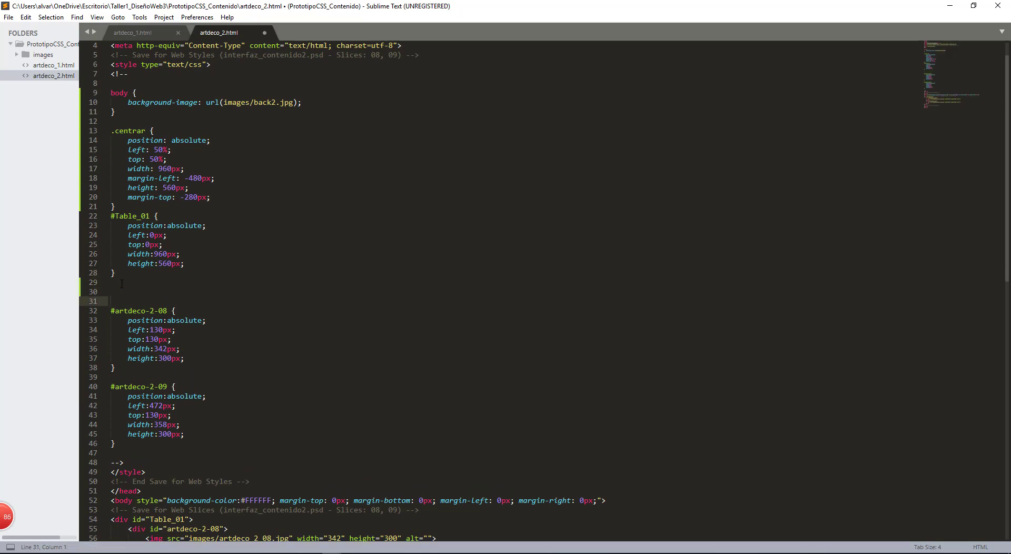
pyautogui.press('Up')
pyautogui.hotkey('ctrl', 'v')
pyautogui.scroll(-1, 284, 361)
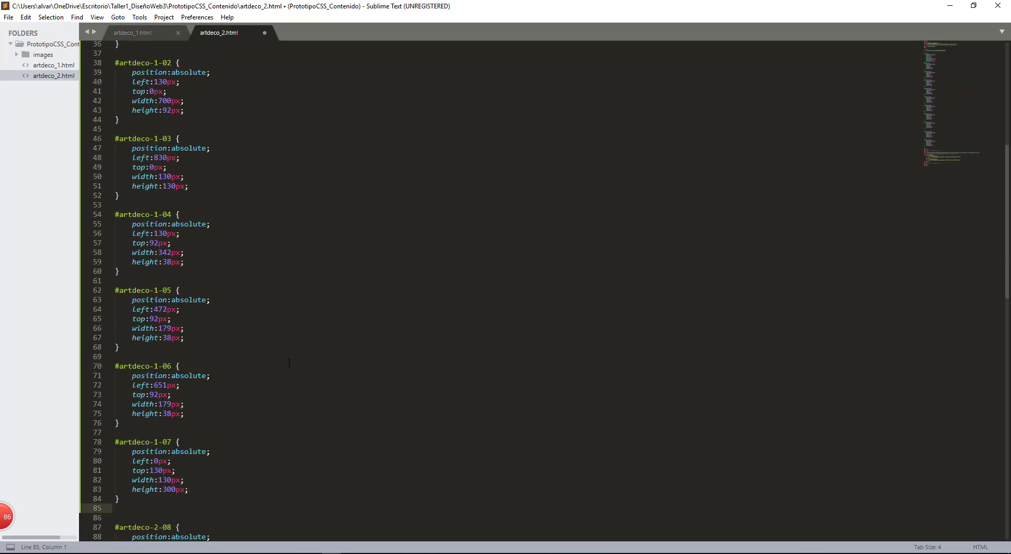
# Step: Copy the #artdeco-1-10 through #artdeco-1-13 style rules from artdeco_1.html
pyautogui.click(118, 37)
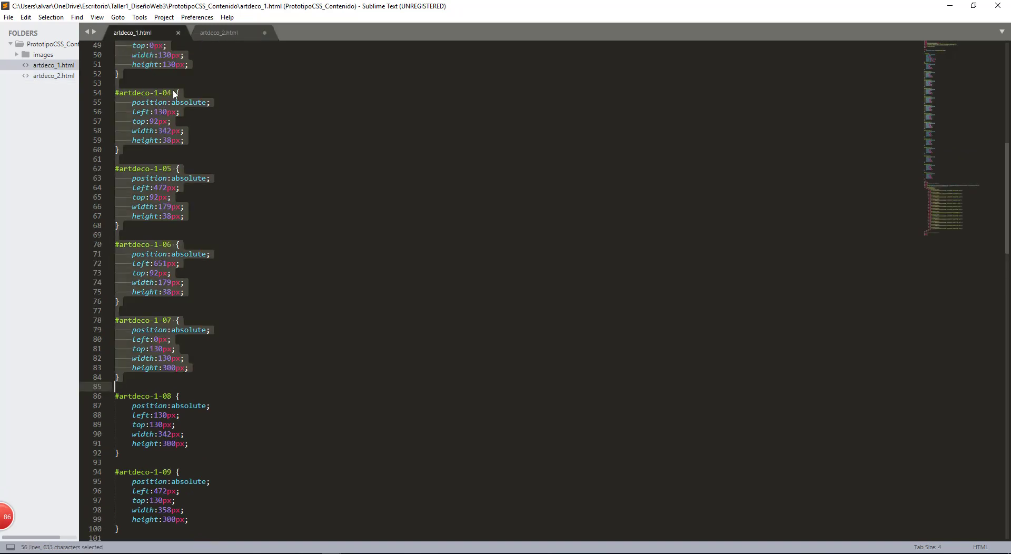
pyautogui.scroll(-1, 275, 216)
pyautogui.scroll(-6, 275, 216)
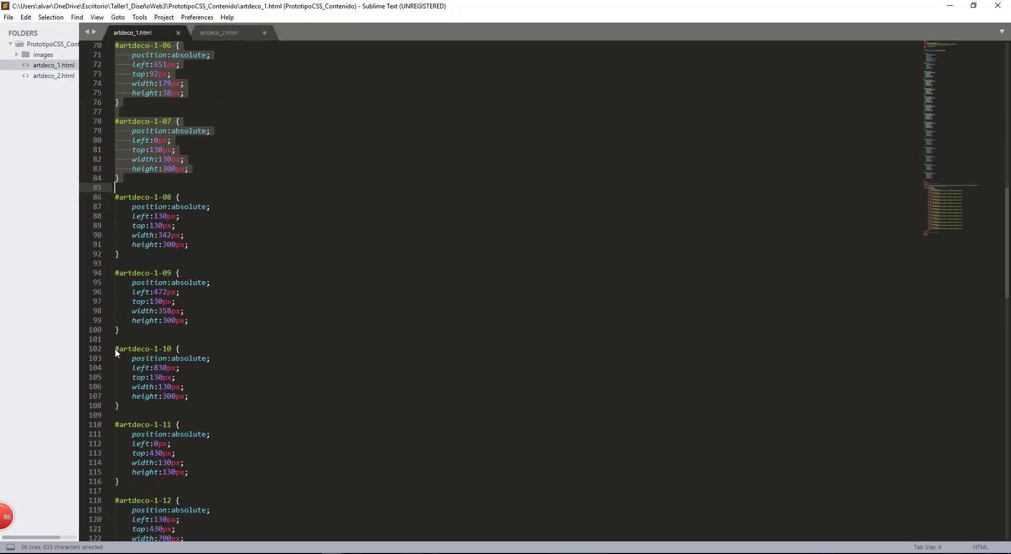
pyautogui.moveTo(115, 349); pyautogui.dragTo(219, 464)
pyautogui.scroll(-6, 200, 405)
pyautogui.hotkey('ctrl', 'c')
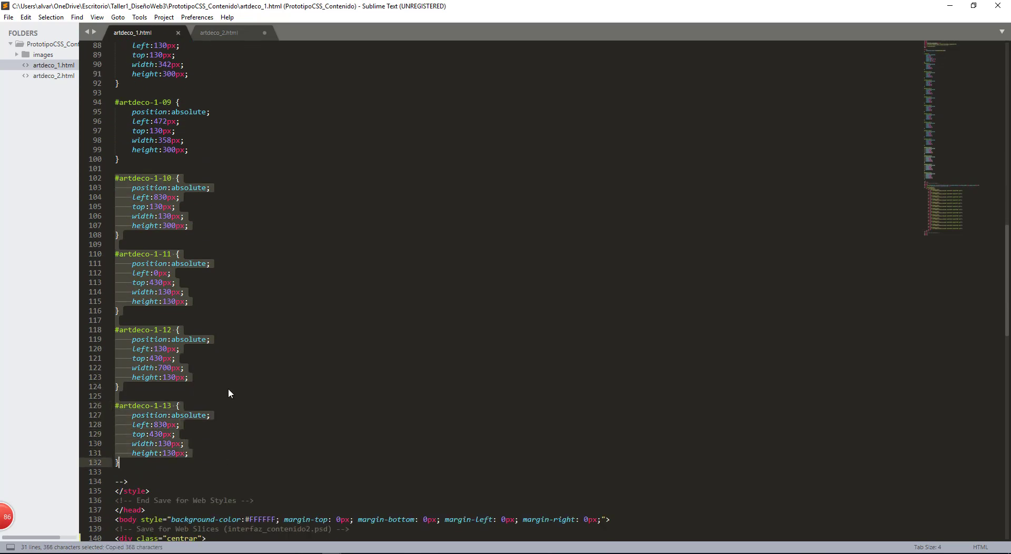
# Step: Paste the copied rules into artdeco_2.html below the #artdeco-2-09 rule, separated by a blank line
pyautogui.click(228, 35)
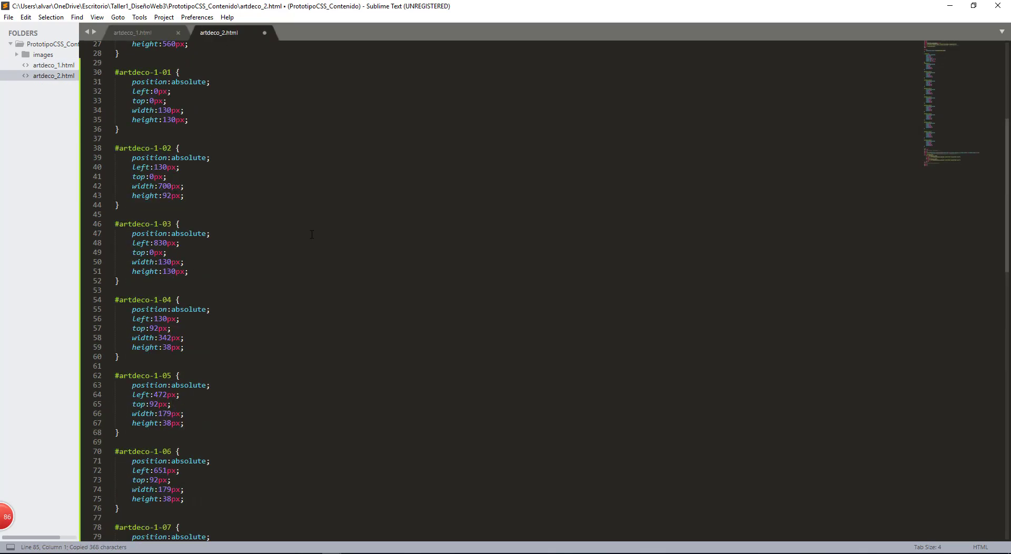
pyautogui.scroll(-10, 252, 338)
pyautogui.click(138, 402)
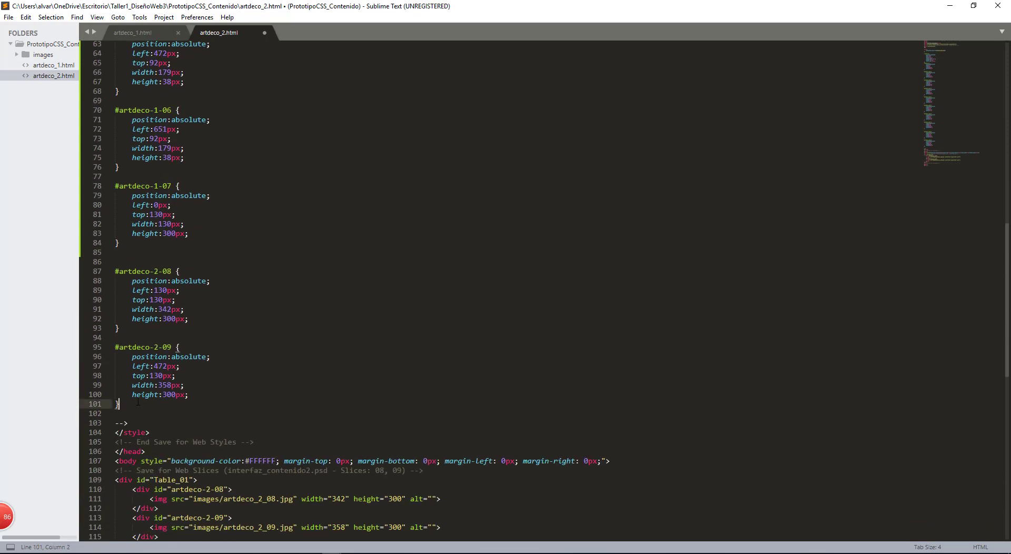
pyautogui.press('Return')
pyautogui.press('Return')
pyautogui.hotkey('ctrl', 'v')
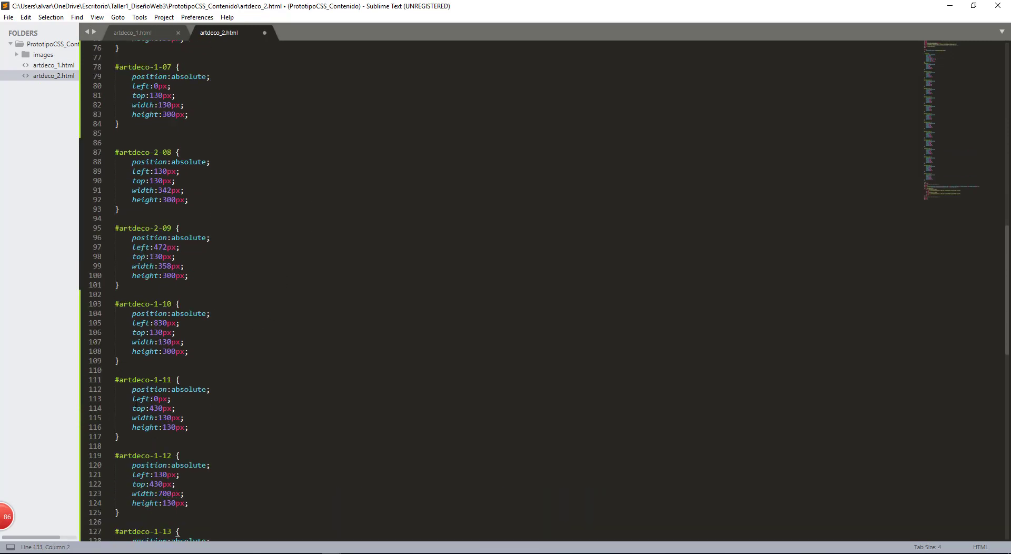
pyautogui.scroll(-5, 187, 385)
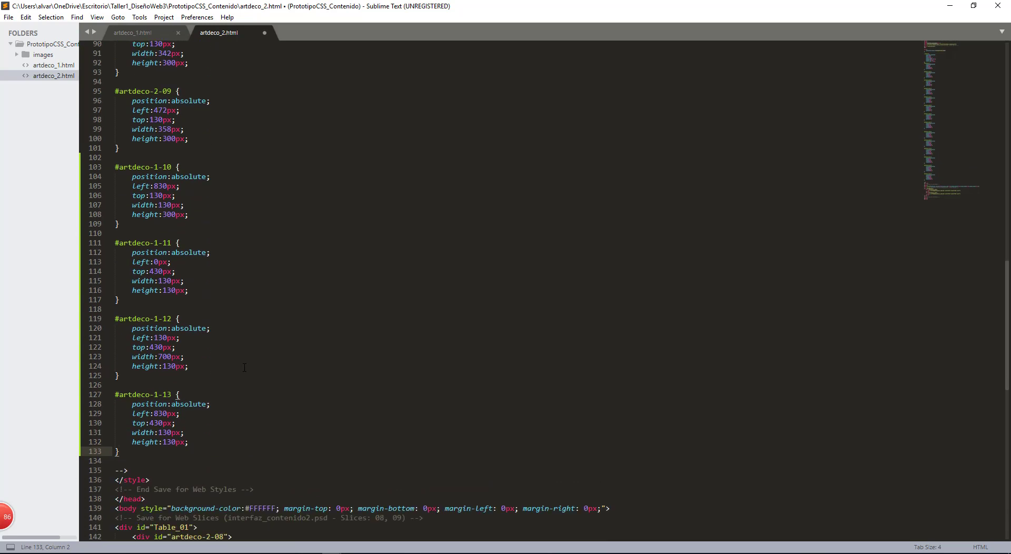
# Step: Copy the artdeco-1-01 through artdeco-1-07 image divs from the body of artdeco_1.html
pyautogui.click(136, 32)
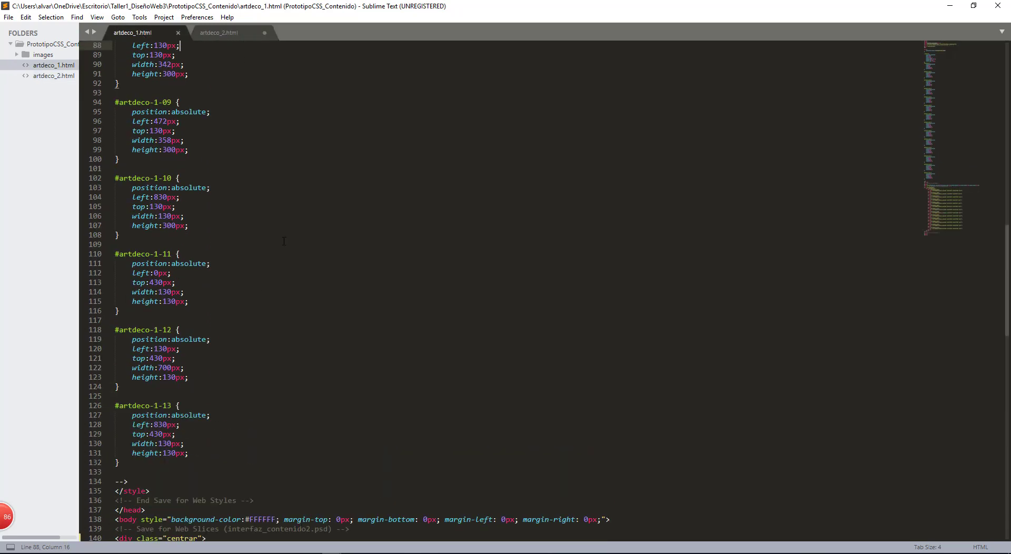
pyautogui.scroll(-5, 345, 309)
pyautogui.scroll(-4, 345, 308)
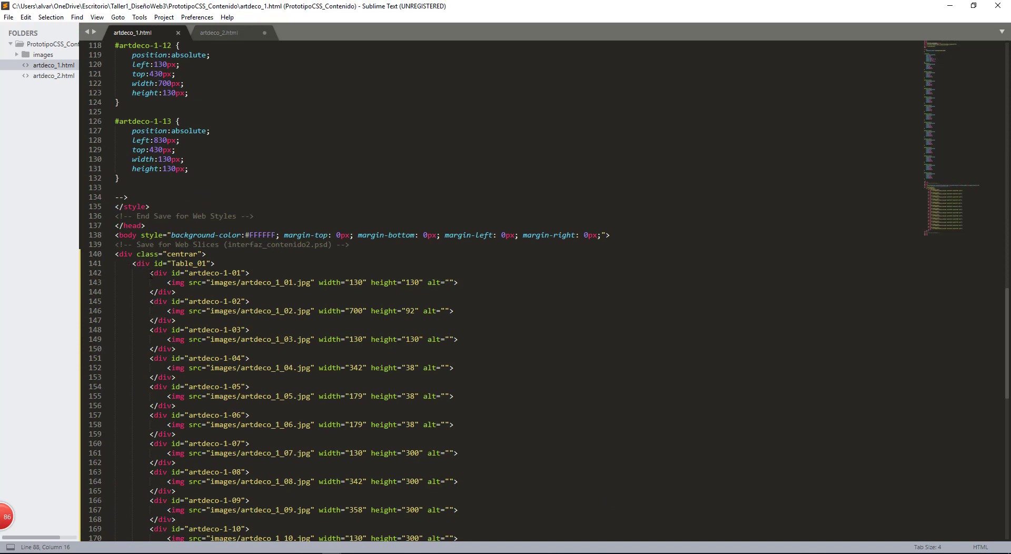
pyautogui.moveTo(150, 273); pyautogui.dragTo(176, 407)
pyautogui.scroll(-2, 453, 348)
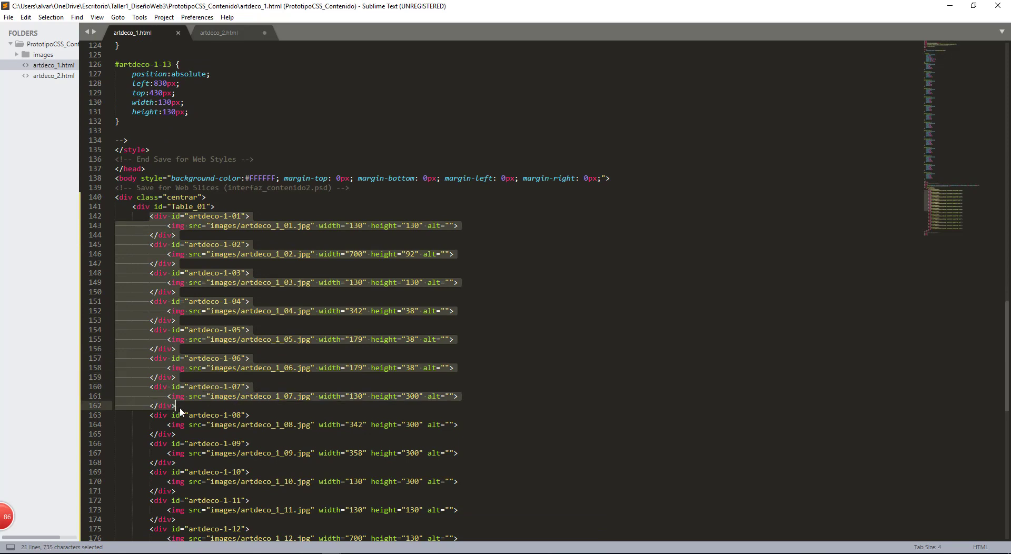
pyautogui.hotkey('ctrl', 'c')
# Step: Paste the copied divs into artdeco_2.html directly after the opening Table_01 div, above the artdeco-2-08 div
pyautogui.click(219, 33)
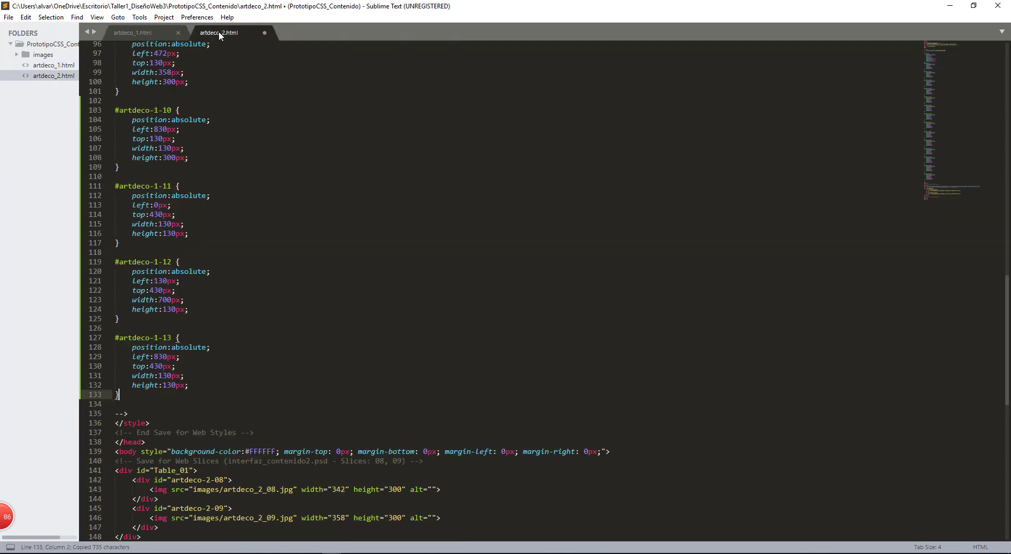
pyautogui.scroll(2, 218, 184)
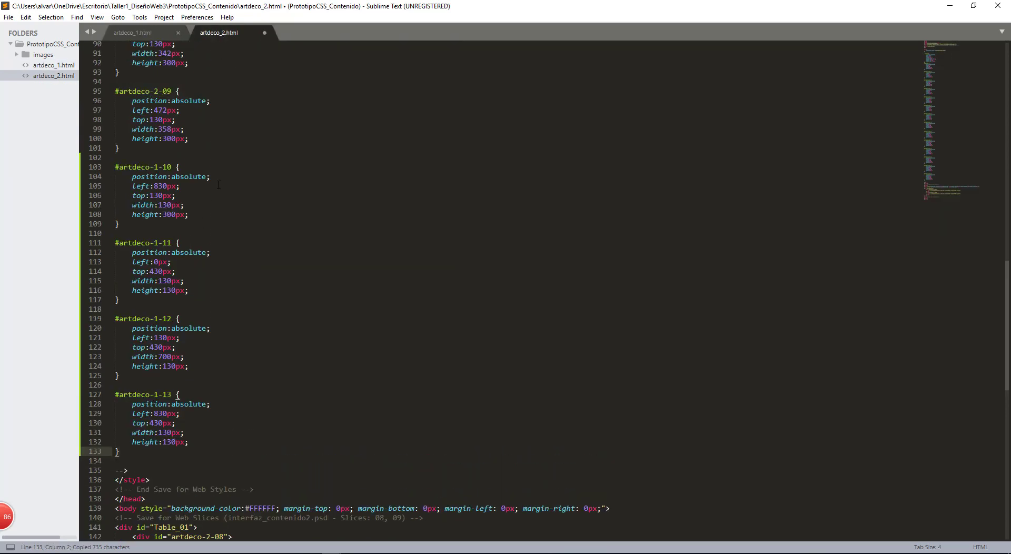
pyautogui.scroll(2, 218, 185)
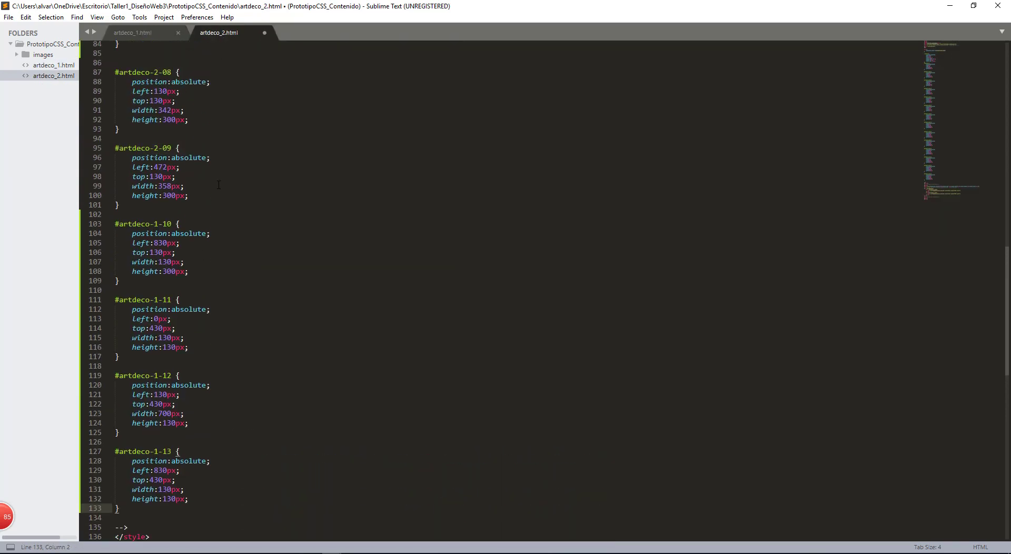
pyautogui.scroll(-11, 218, 184)
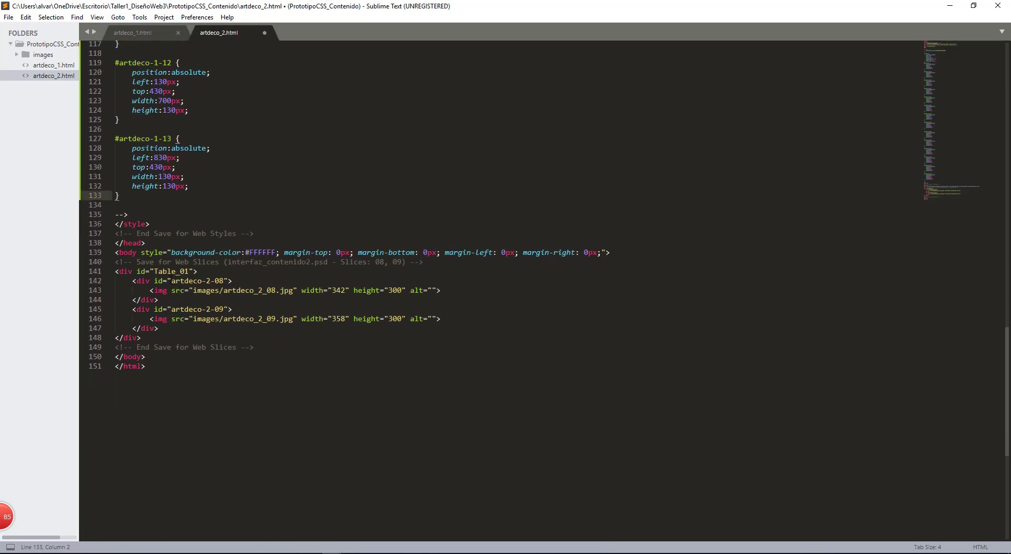
pyautogui.click(200, 272)
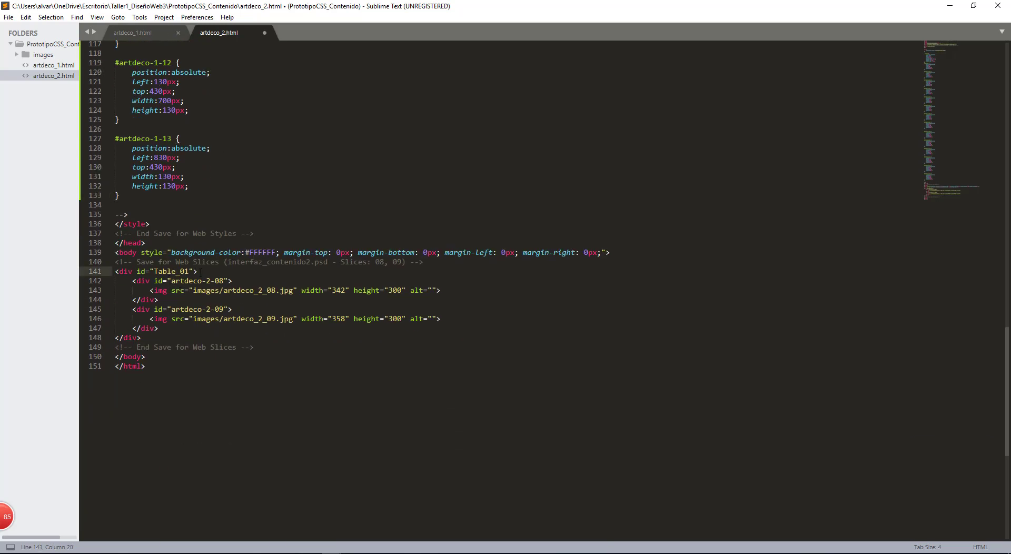
pyautogui.press('Return')
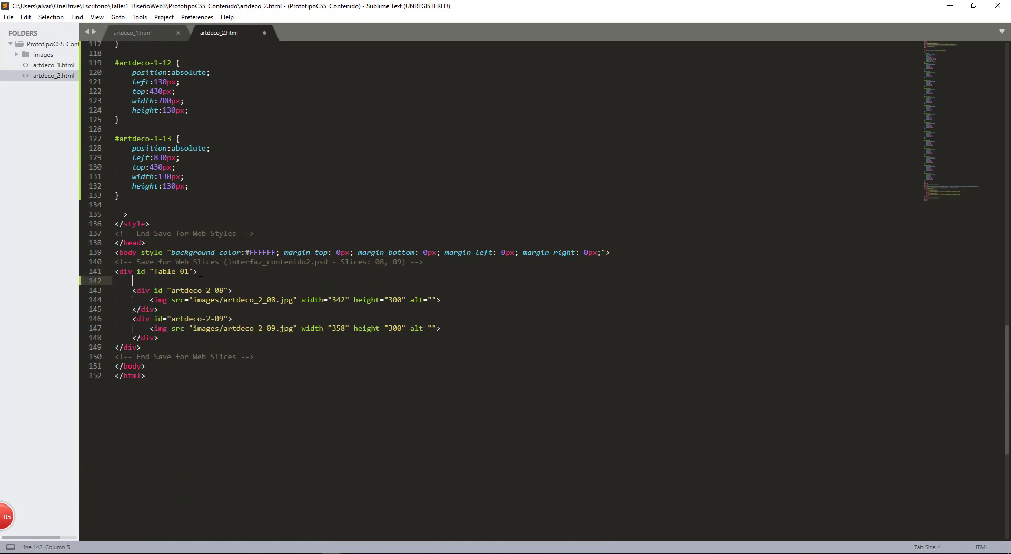
pyautogui.hotkey('ctrl', 'v')
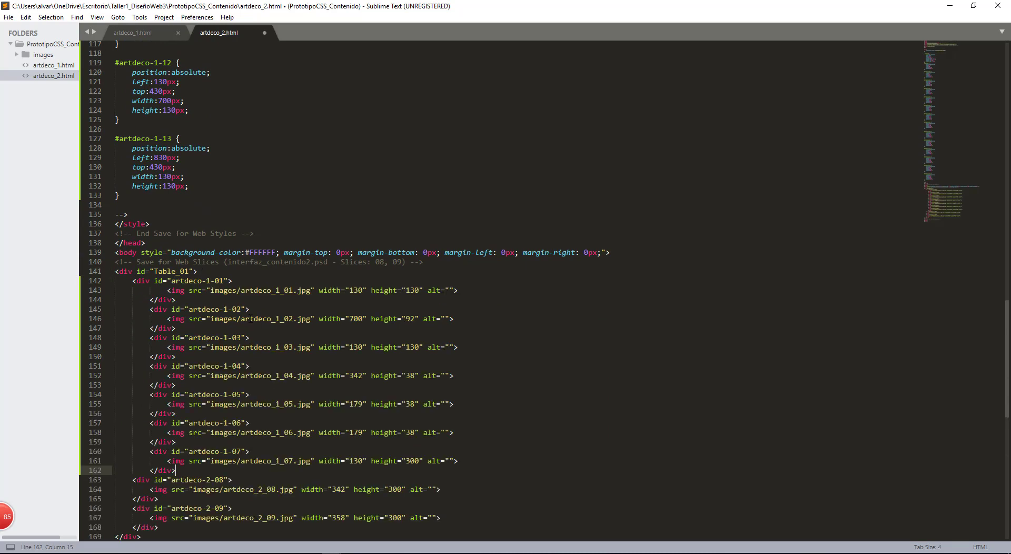
# Step: Indent the artdeco-2-08 and artdeco-2-09 divs one level and add blank lines before and after them
pyautogui.scroll(-2, 223, 292)
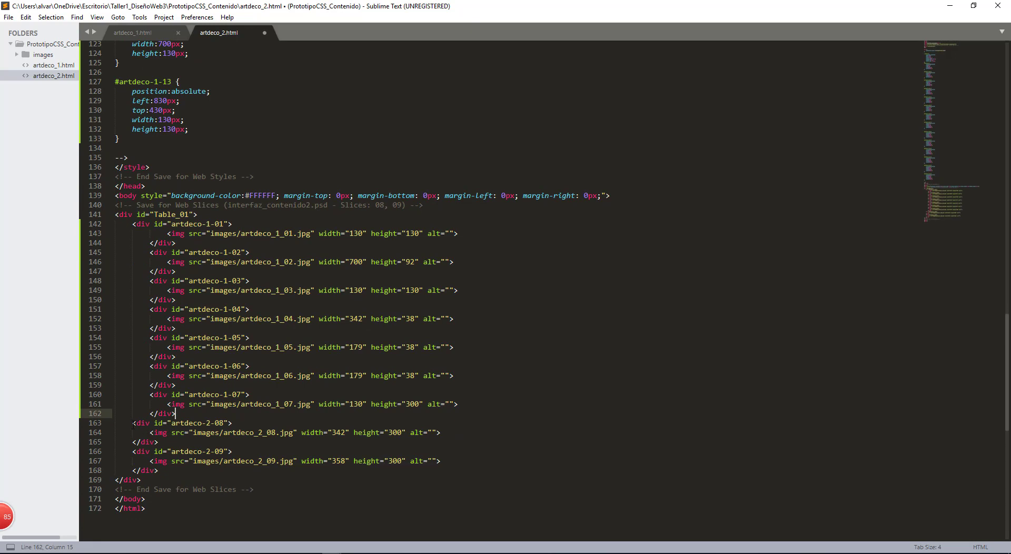
pyautogui.moveTo(133, 423); pyautogui.dragTo(158, 470)
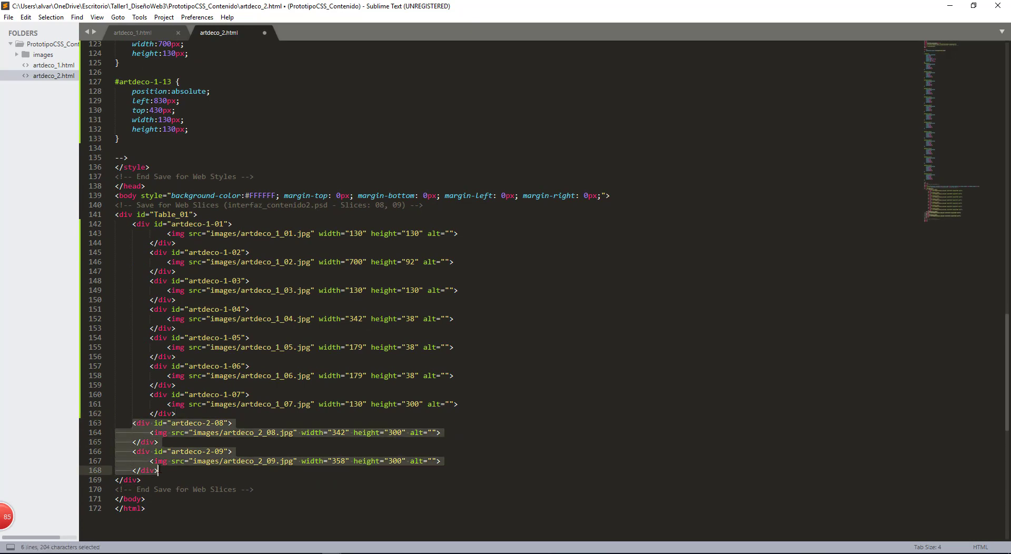
pyautogui.press('Tab')
pyautogui.click(184, 415)
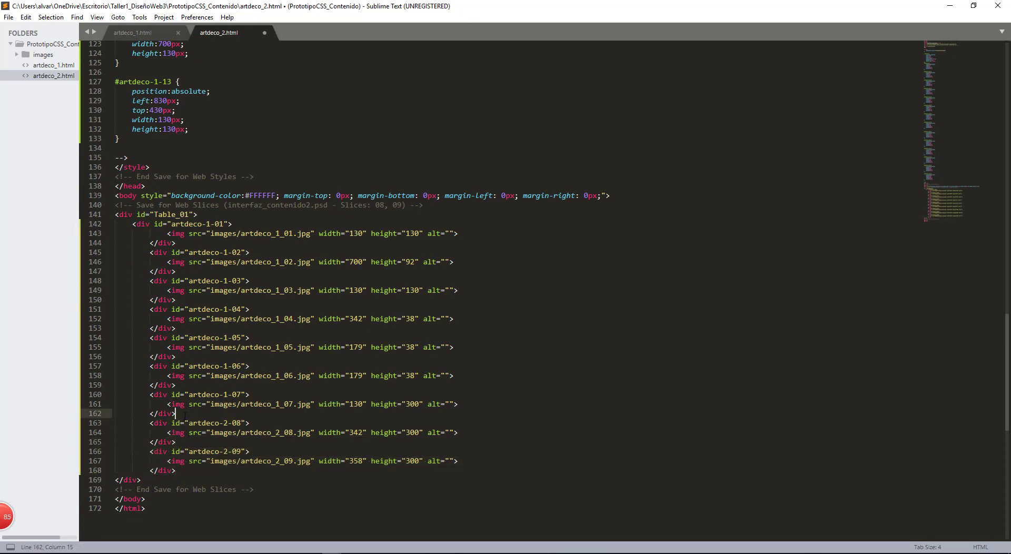
pyautogui.press('Return')
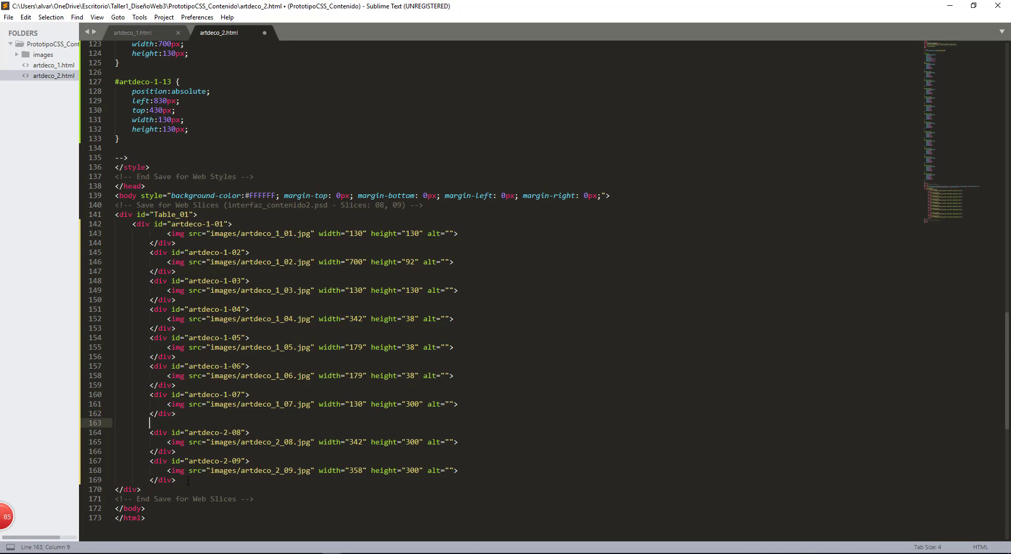
pyautogui.click(188, 480)
pyautogui.press('Return')
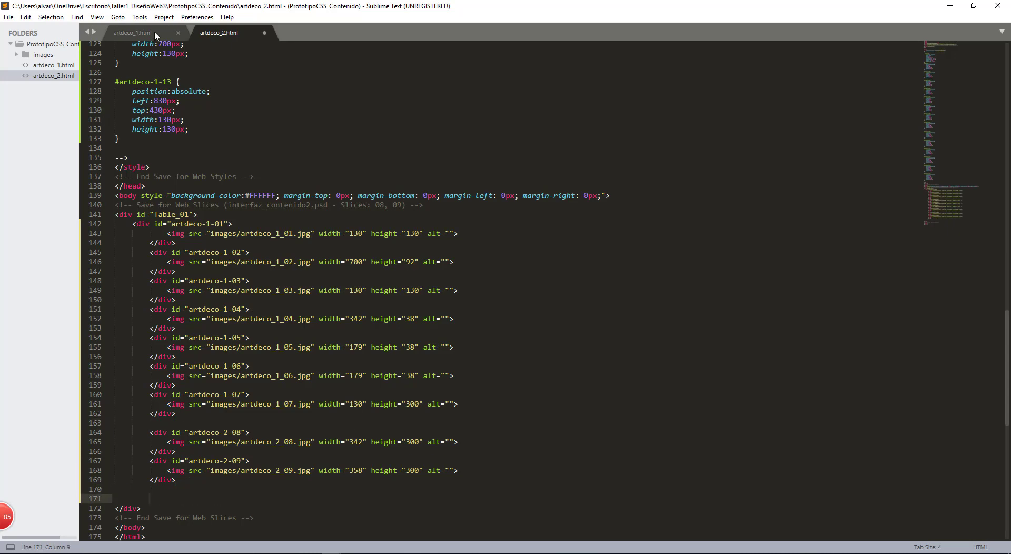
# Step: Copy the artdeco-1-10 through artdeco-1-13 image divs from the body of artdeco_1.html
pyautogui.click(154, 30)
pyautogui.scroll(-3, 257, 326)
pyautogui.scroll(-2, 257, 326)
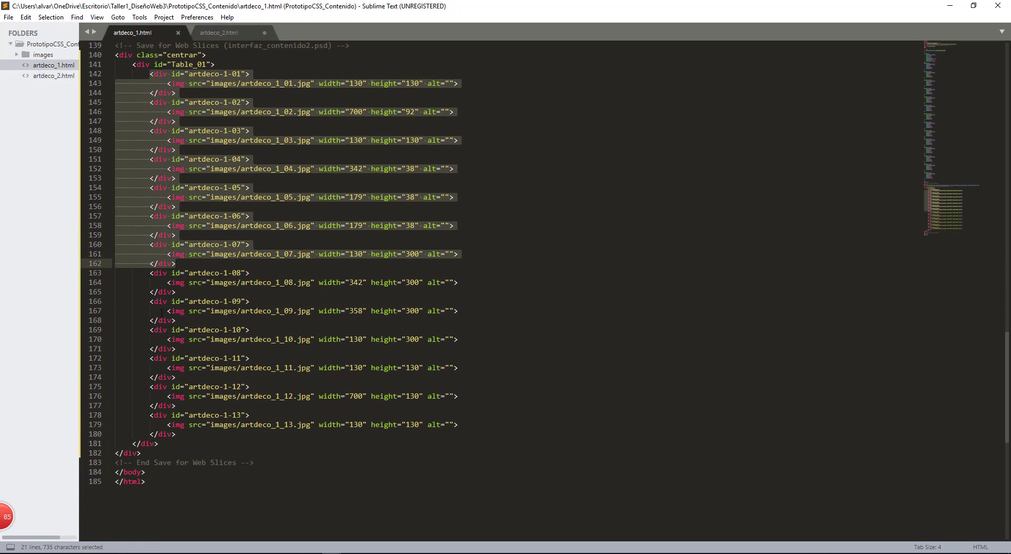
pyautogui.moveTo(148, 329); pyautogui.dragTo(193, 434)
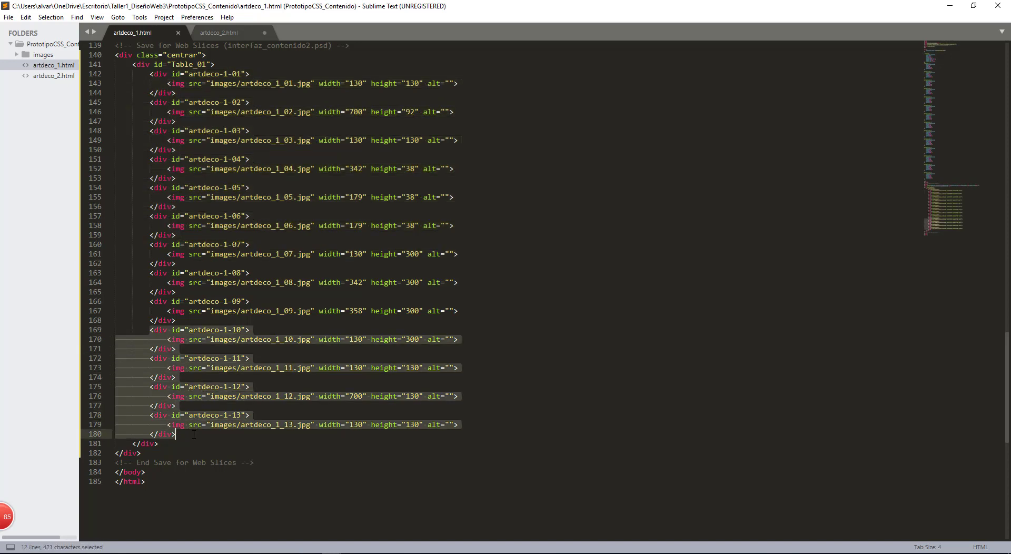
pyautogui.hotkey('ctrl', 'c')
# Step: Paste the copied divs into artdeco_2.html on the empty line below the artdeco-2-09 div and save the file
pyautogui.click(226, 33)
pyautogui.scroll(-4, 155, 316)
pyautogui.click(156, 357)
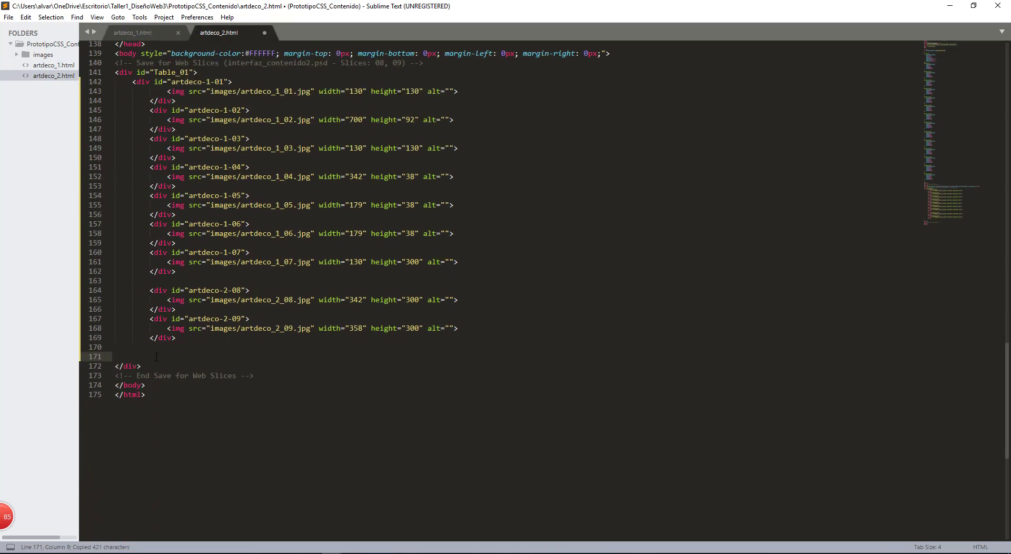
pyautogui.hotkey('ctrl', 'v')
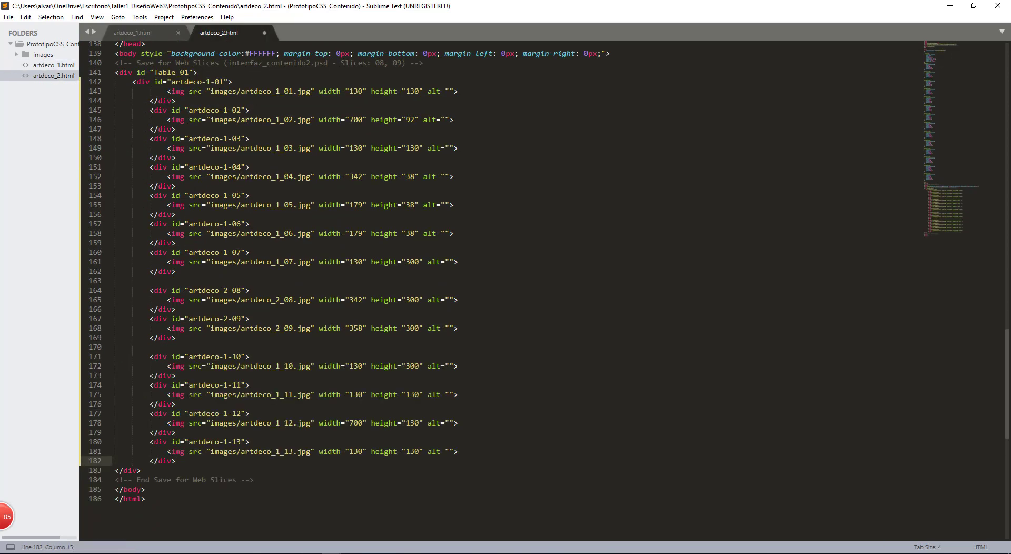
pyautogui.hotkey('ctrl', 's')
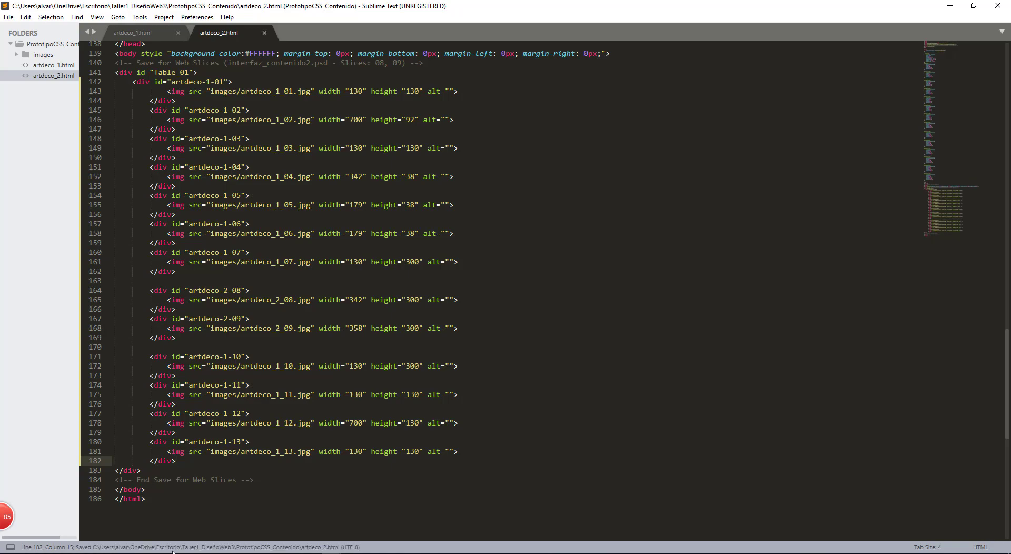
# Step: Switch to File Explorer and open artdeco_2.html from the PrototipoCSS_Contenido folder in the Opera browser to check the layout
pyautogui.click(174, 552)
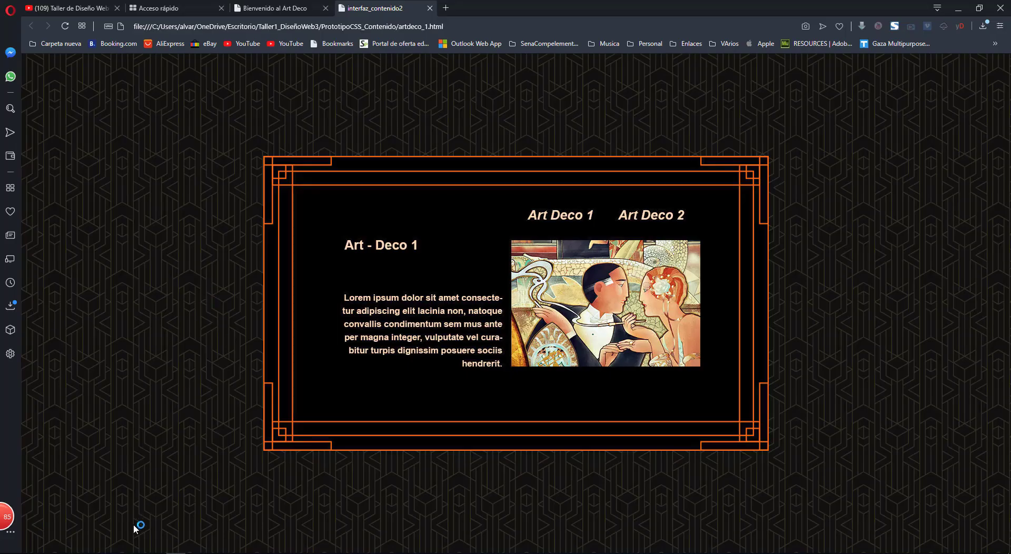
pyautogui.click(99, 552)
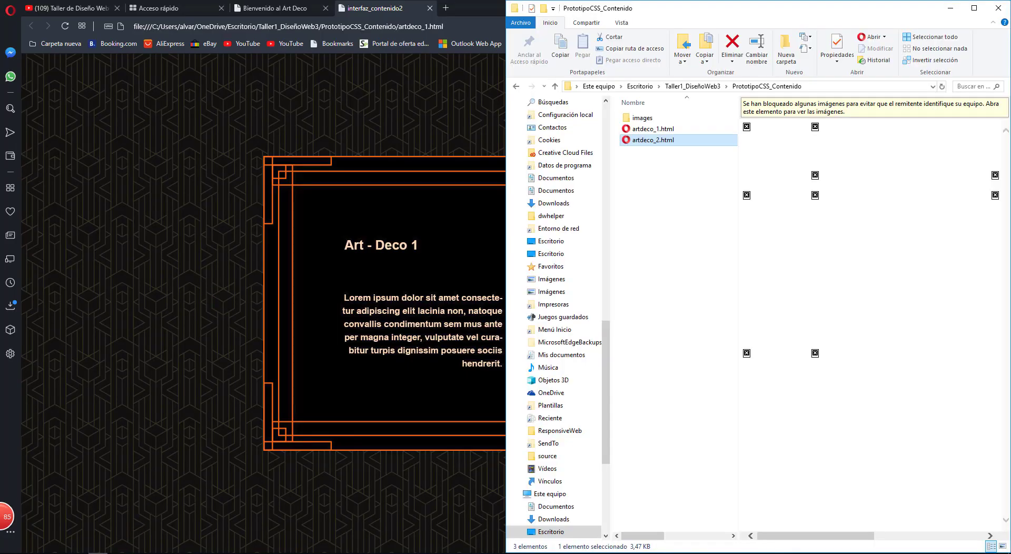
pyautogui.click(670, 255)
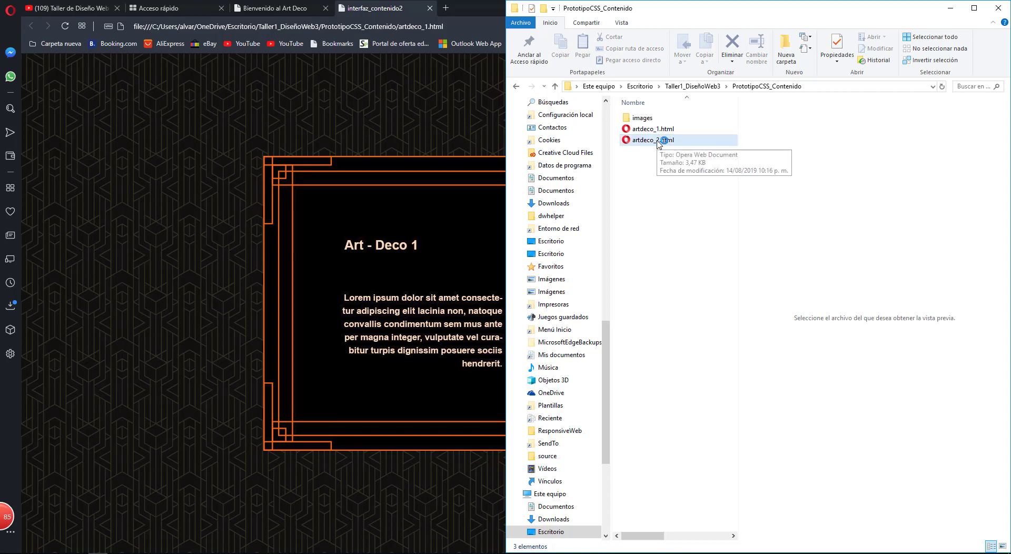
pyautogui.click(658, 142)
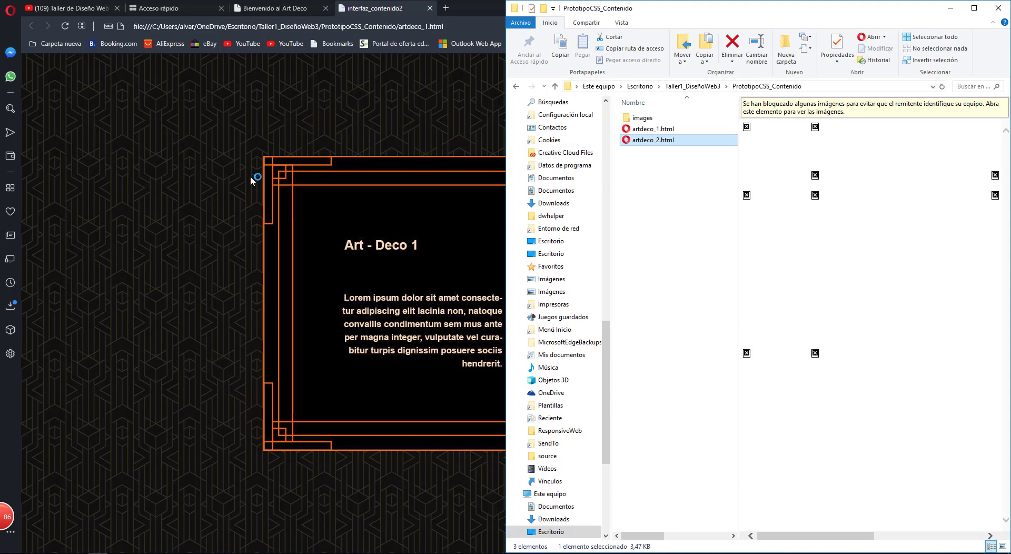
pyautogui.click(196, 183)
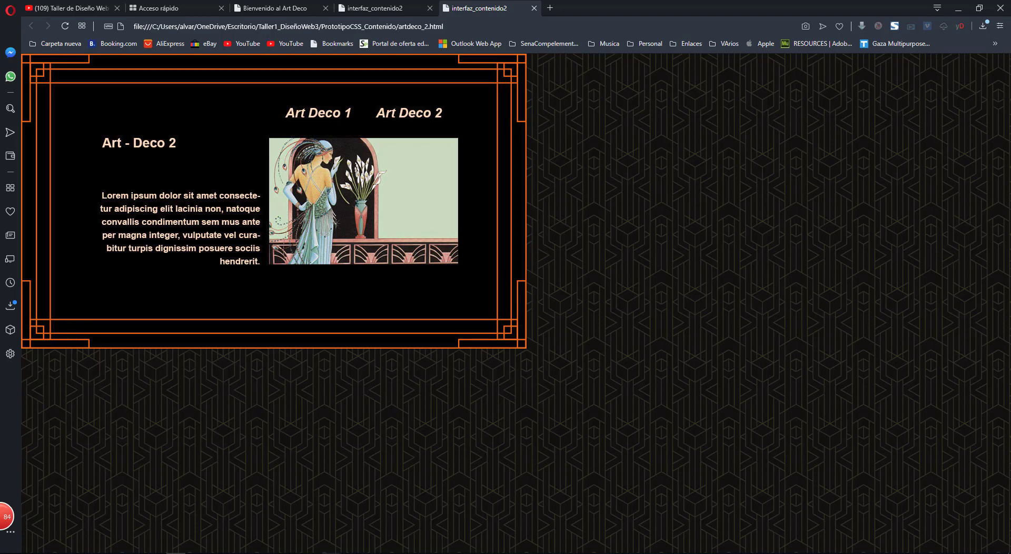
# Step: Return to artdeco_2.html in Sublime Text and begin a wrapper div tag with a class attribute directly before the opening Table_01 div
pyautogui.click(371, 522)
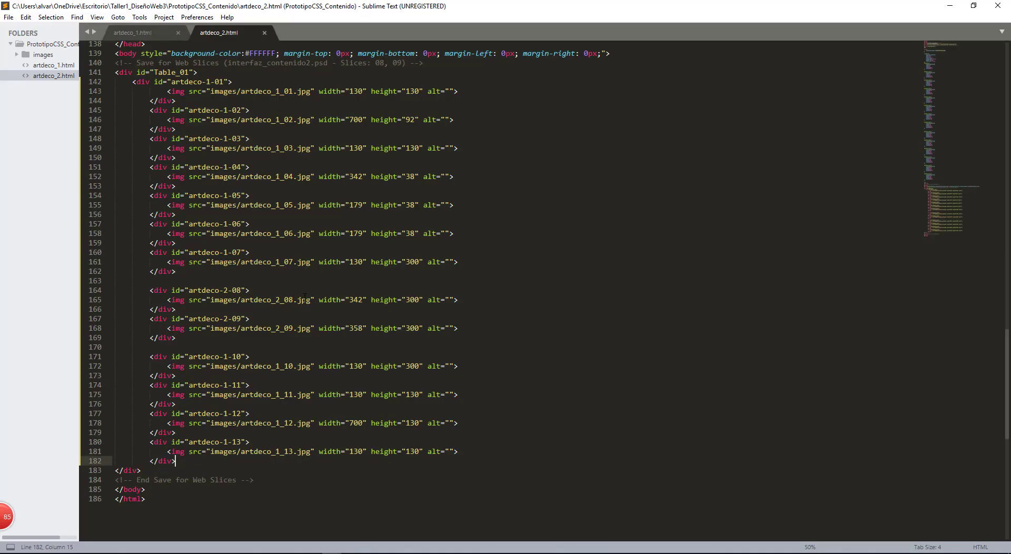
pyautogui.scroll(6, 304, 298)
pyautogui.scroll(-3, 304, 298)
pyautogui.scroll(3, 304, 298)
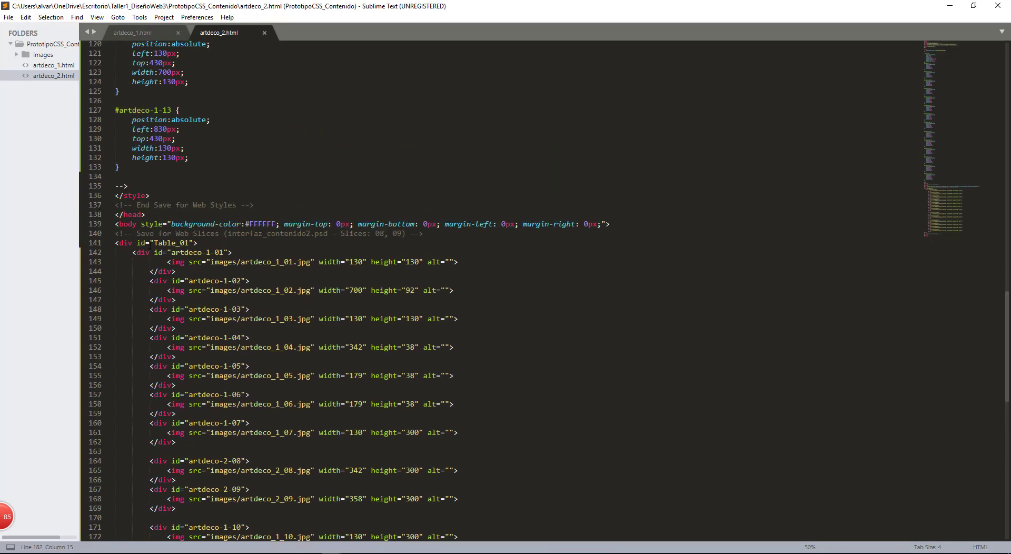
pyautogui.click(116, 244)
pyautogui.write('<di')
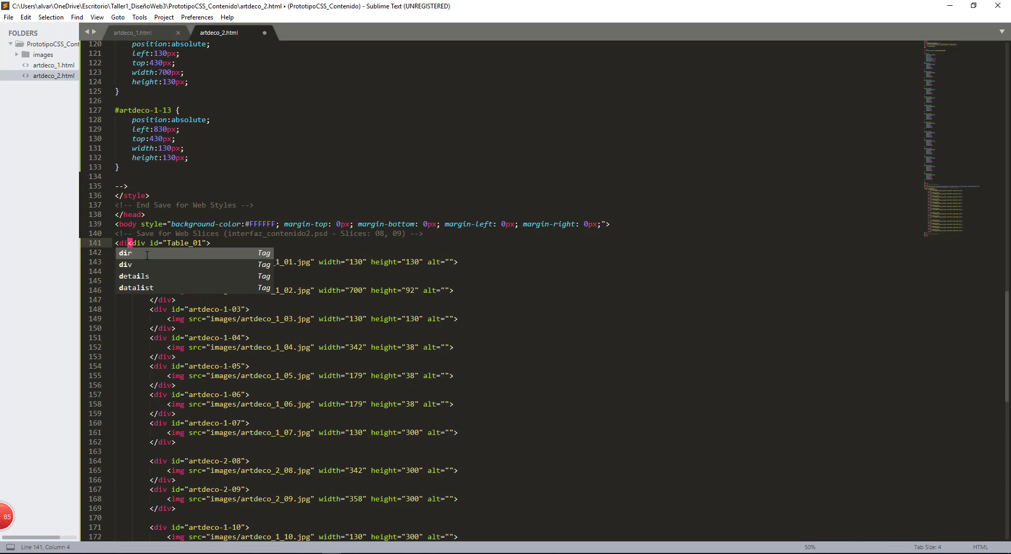
pyautogui.write('v ')
pyautogui.write('=cl')
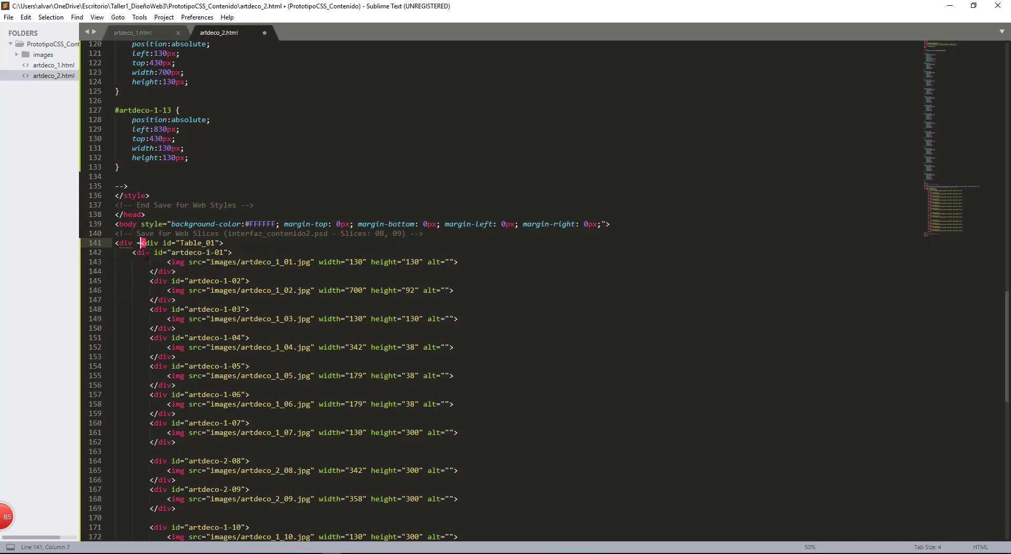
pyautogui.press('BackSpace')
pyautogui.press('BackSpace')
pyautogui.press('BackSpace')
pyautogui.write('class')
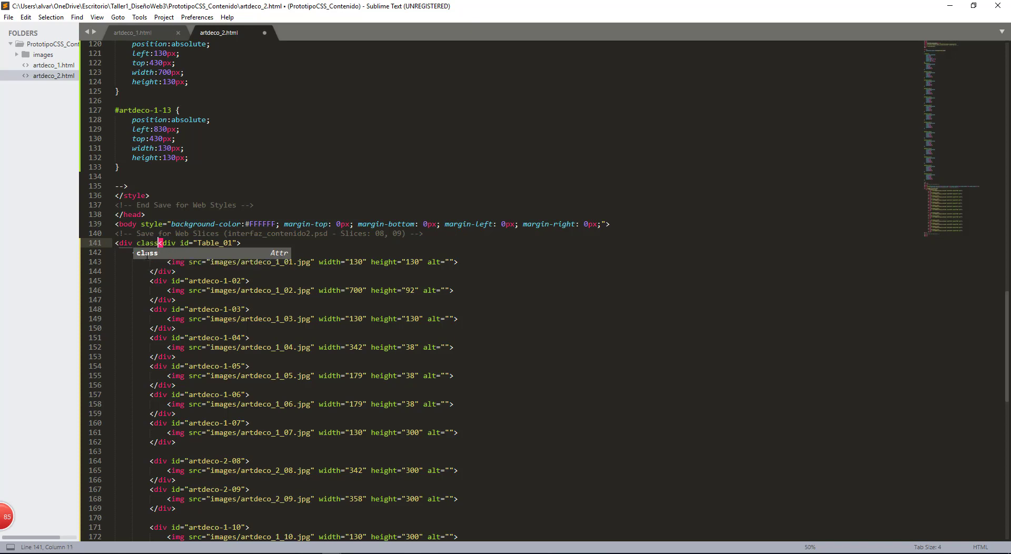
# Step: Set the wrapper div's class to "centrar", close its opening tag, and move the Table_01 div onto its own line below
pyautogui.write('=')
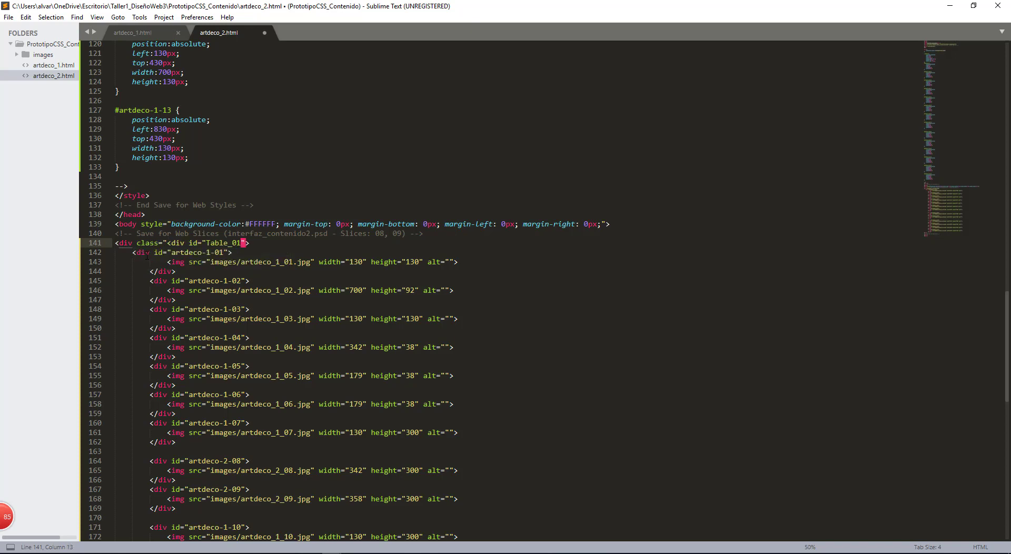
pyautogui.write('"')
pyautogui.press('Left')
pyautogui.press('Left')
pyautogui.write('centrar')
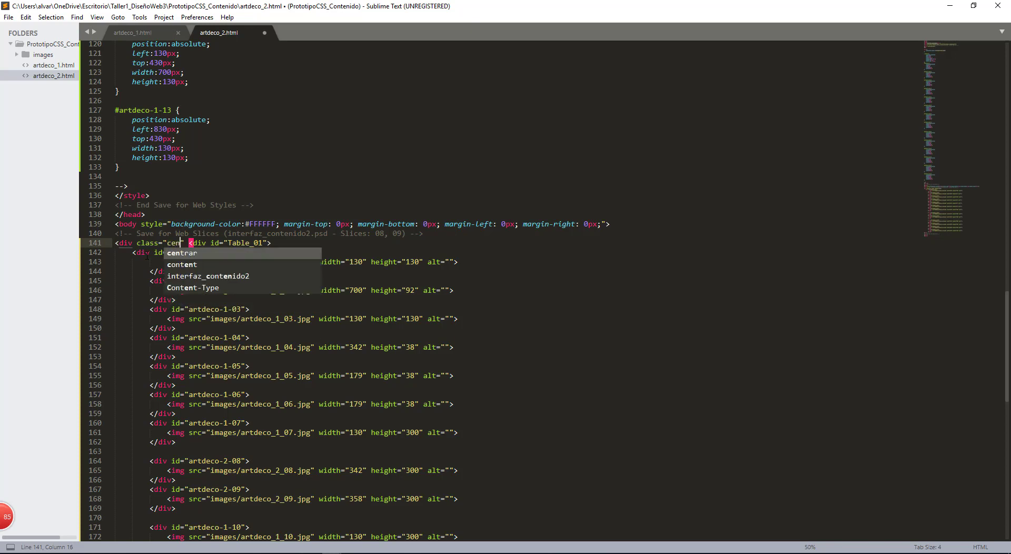
pyautogui.press('Right')
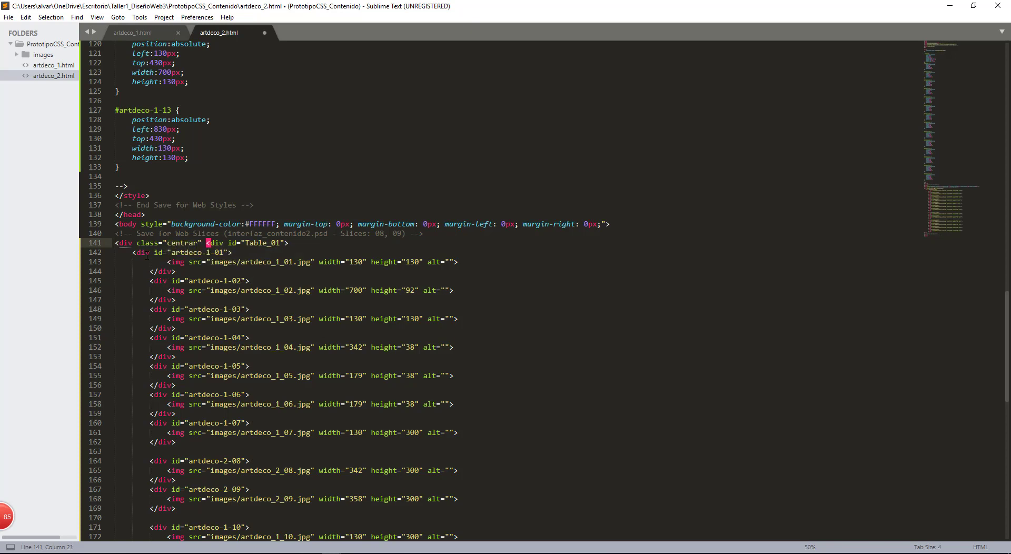
pyautogui.write('>')
pyautogui.press('Return')
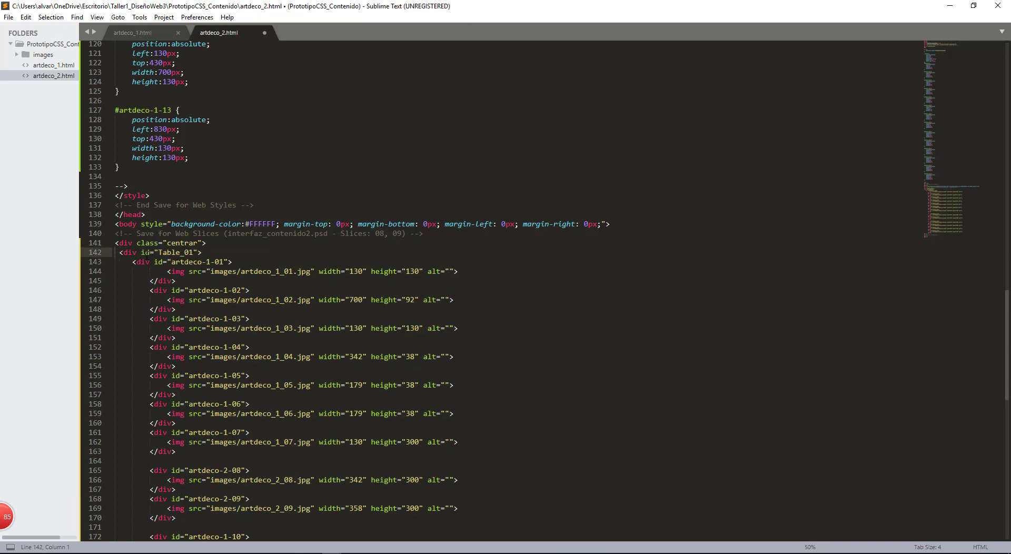
# Step: Indent the opening Table_01 div inside the centrar wrapper and the artdeco-1-01 div tag one level deeper
pyautogui.scroll(-2, 147, 253)
pyautogui.scroll(1, 145, 242)
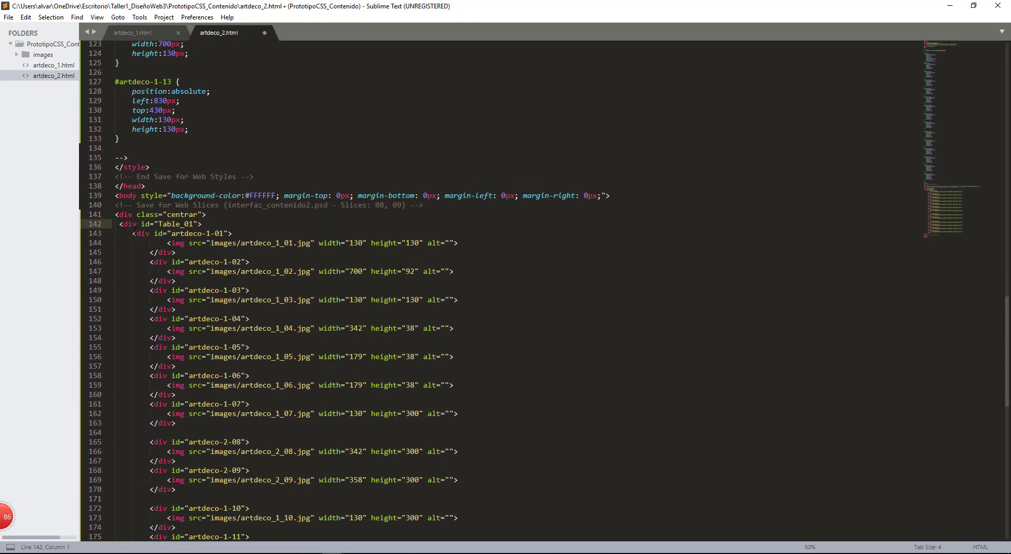
pyautogui.press('Tab')
pyautogui.hotkey('shift', 'Tab')
pyautogui.click(132, 252)
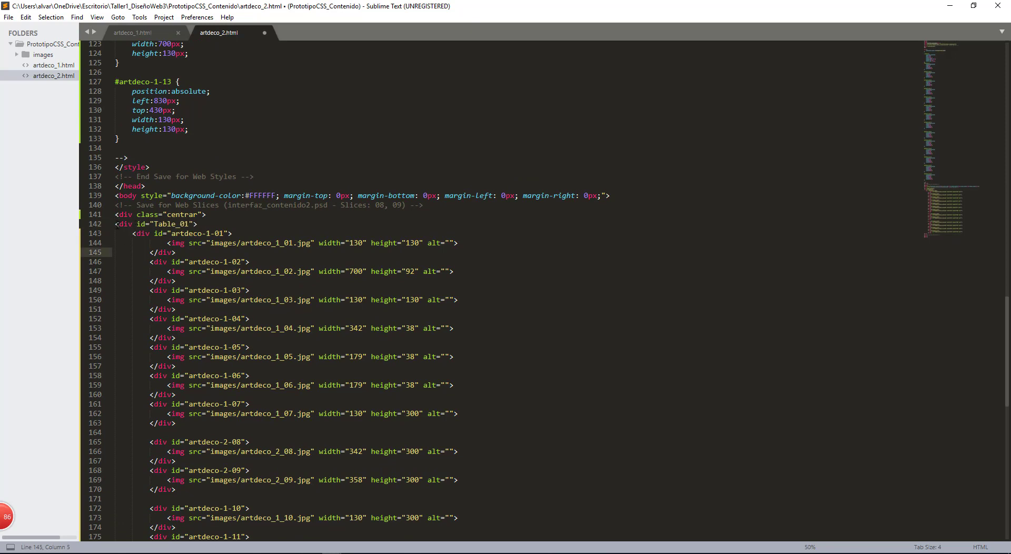
pyautogui.moveTo(117, 224); pyautogui.dragTo(167, 290)
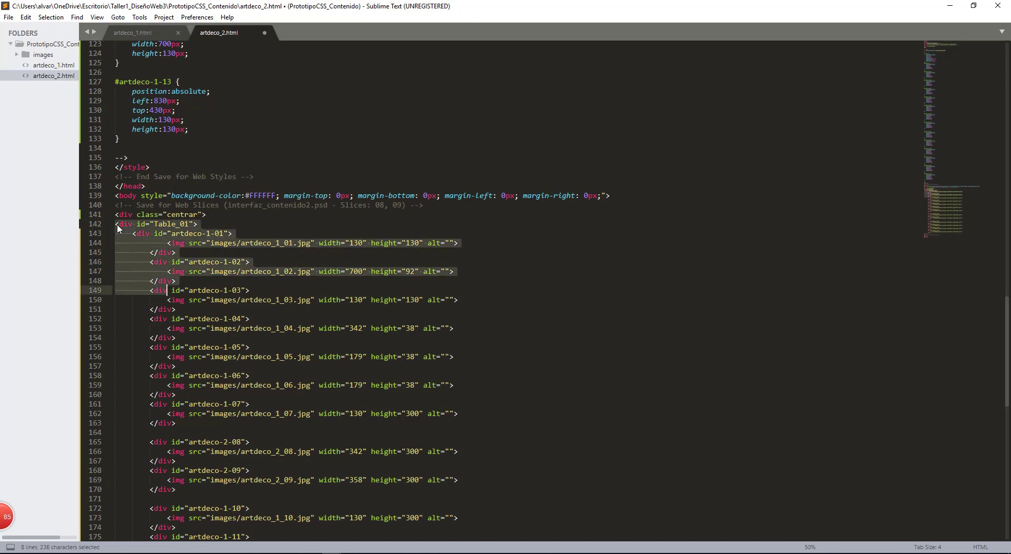
pyautogui.press('Left')
pyautogui.press('Tab')
pyautogui.click(131, 233)
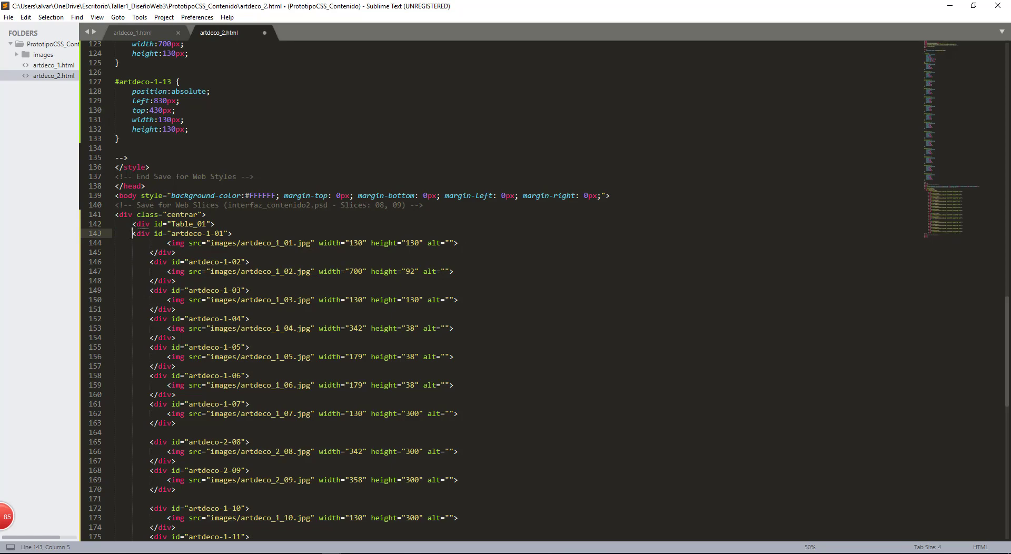
pyautogui.press('Tab')
pyautogui.scroll(-8, 132, 233)
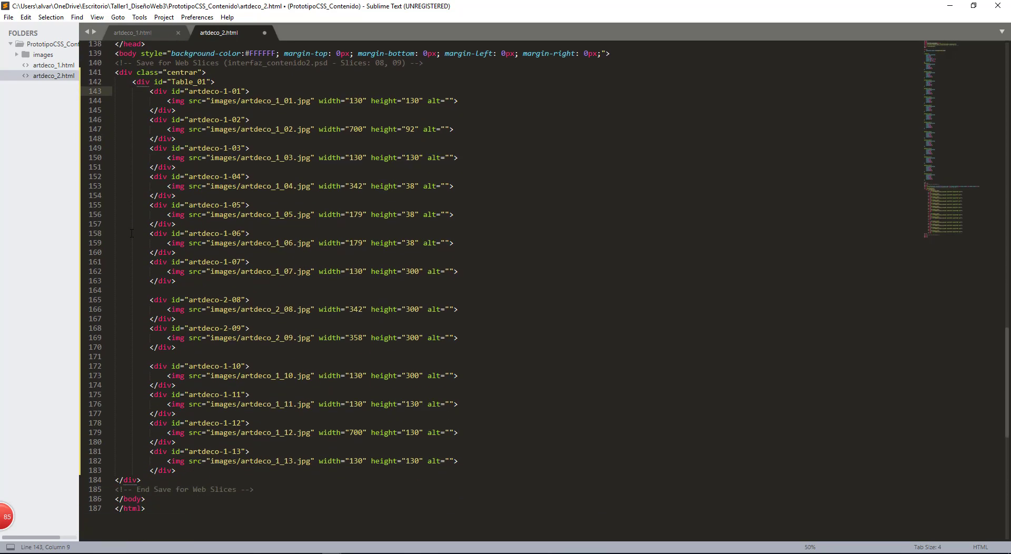
# Step: Indent the closing Table_01 tag one level and add a closing </div> for the centrar wrapper on a new line below it
pyautogui.click(157, 395)
pyautogui.scroll(3, 150, 392)
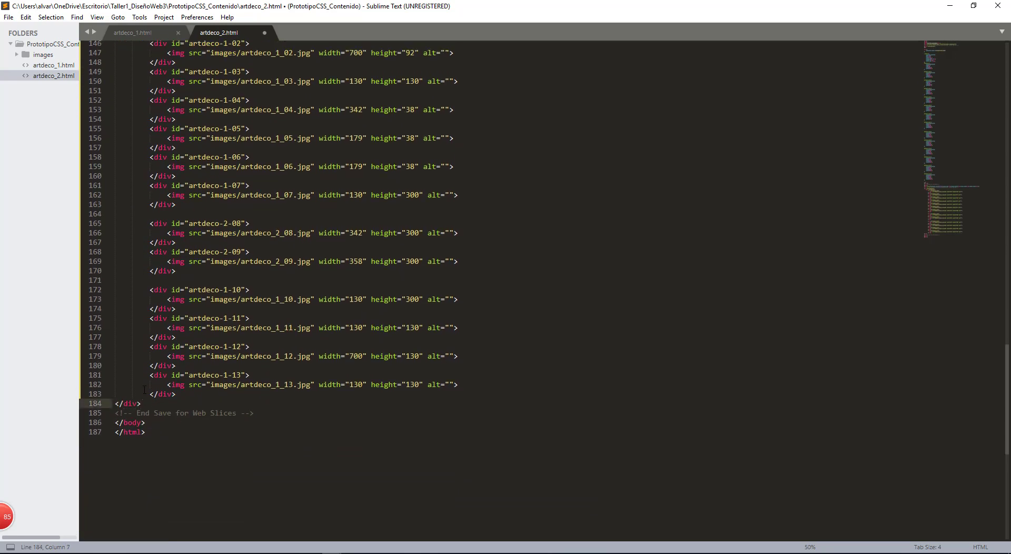
pyautogui.scroll(-3, 144, 389)
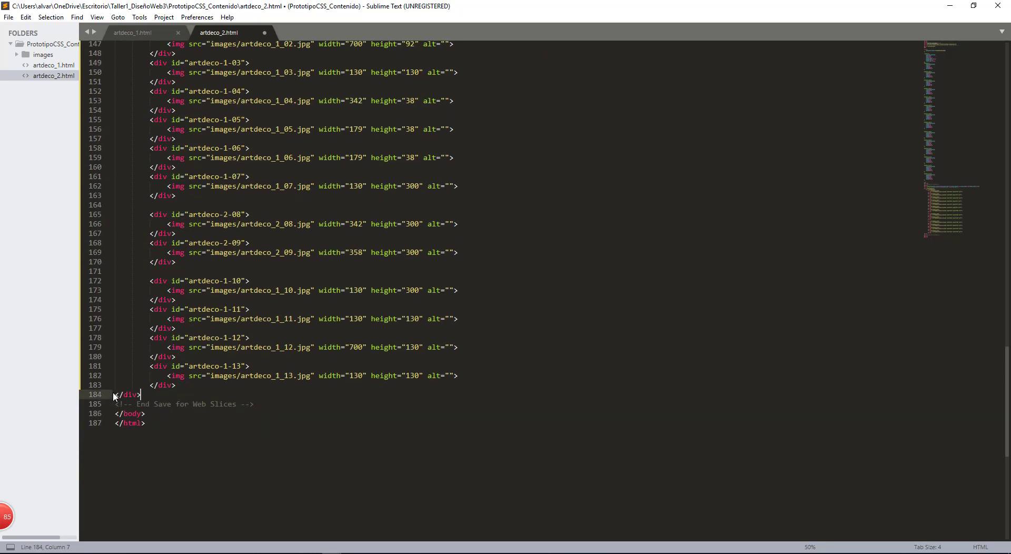
pyautogui.click(114, 395)
pyautogui.press('Tab')
pyautogui.click(167, 397)
pyautogui.press('Return')
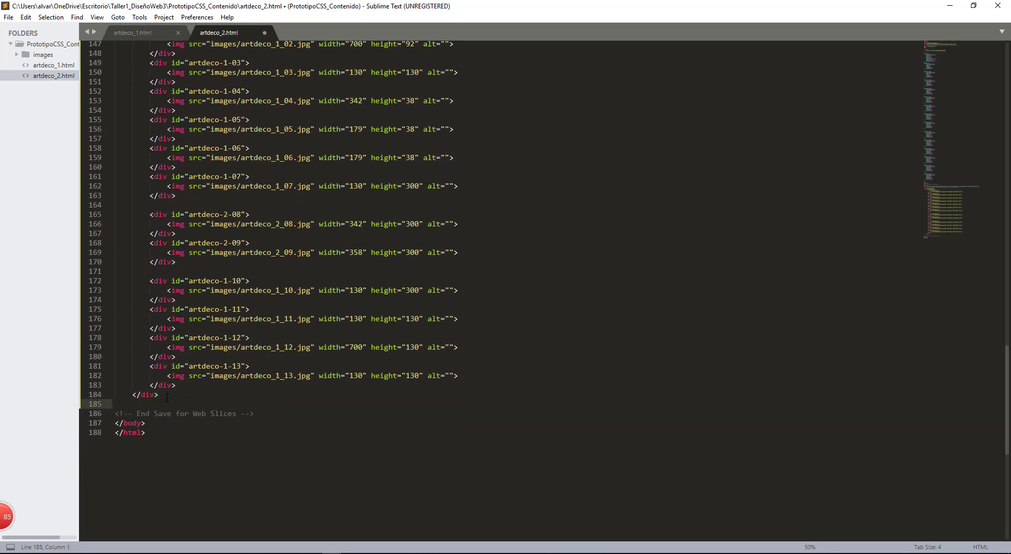
pyautogui.write('</div>')
# Step: Save artdeco_2.html and reload its page in the Opera browser
pyautogui.scroll(5, 506, 290)
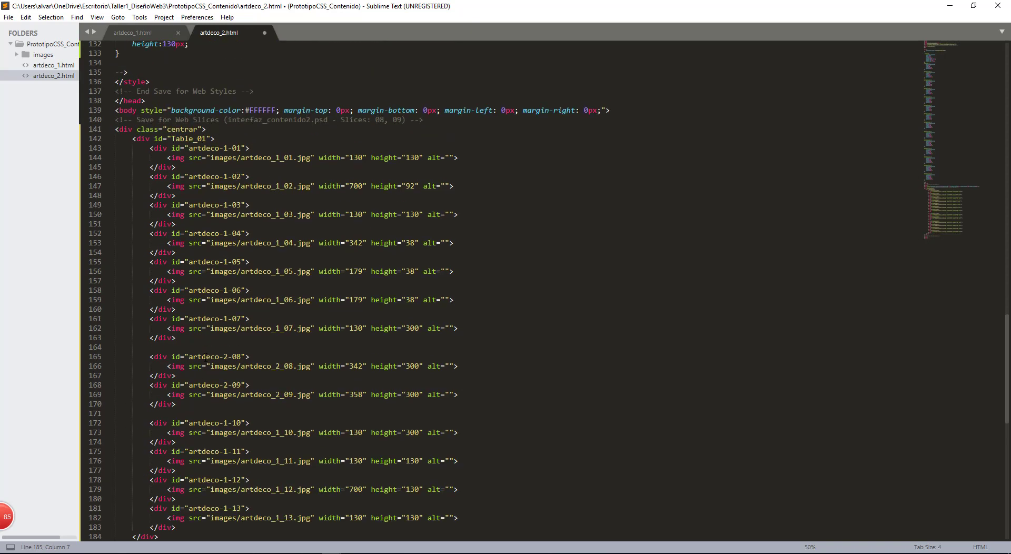
pyautogui.hotkey('ctrl', 's')
pyautogui.click(174, 551)
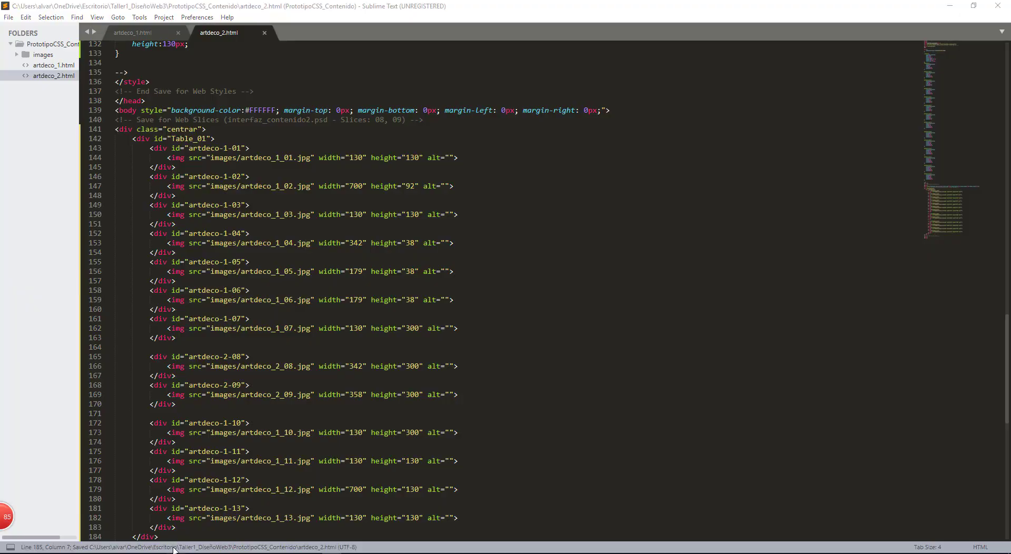
pyautogui.click(65, 27)
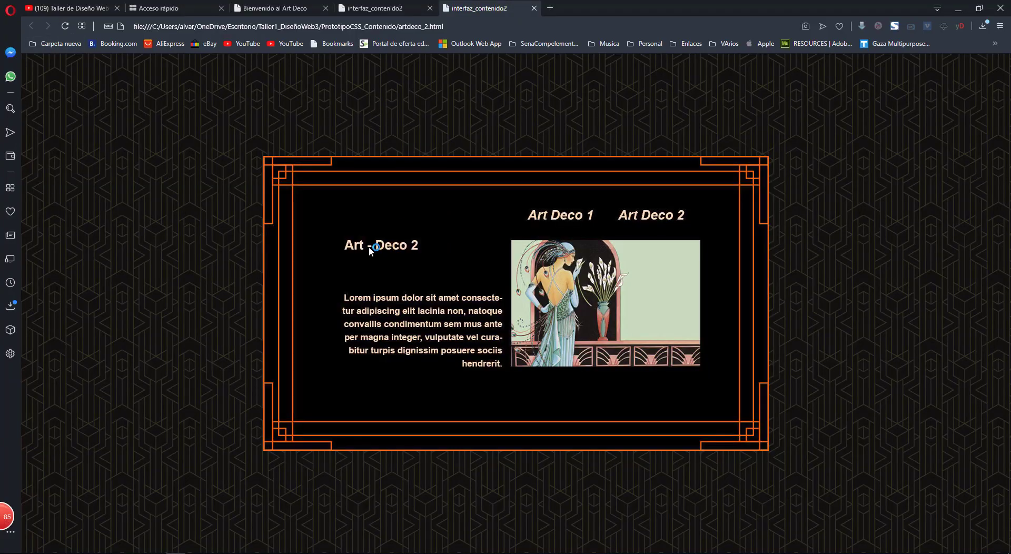
# Step: Compare the artdeco_1 and artdeco_2 pages in the browser, and return to artdeco_2.html in Sublime Text
pyautogui.click(394, 11)
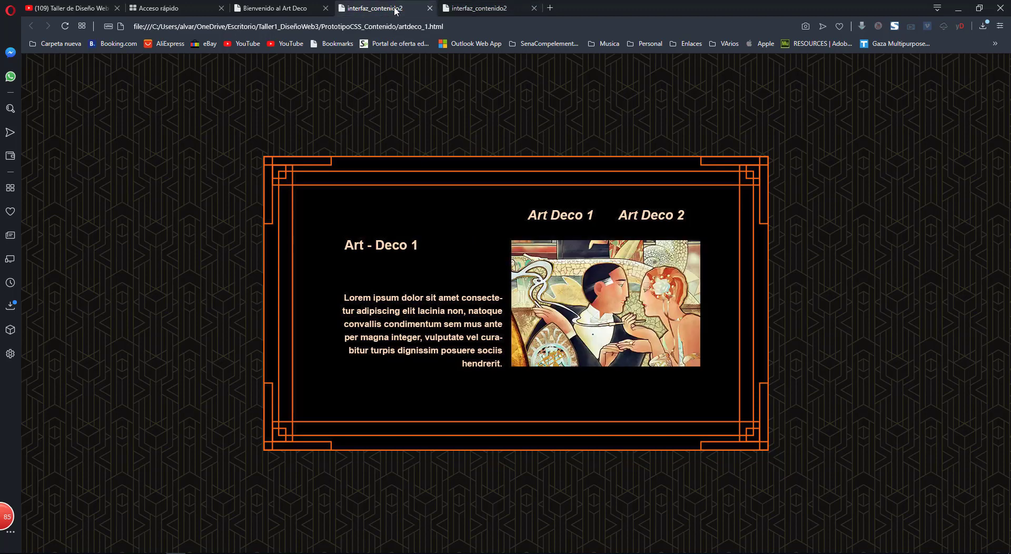
pyautogui.click(466, 8)
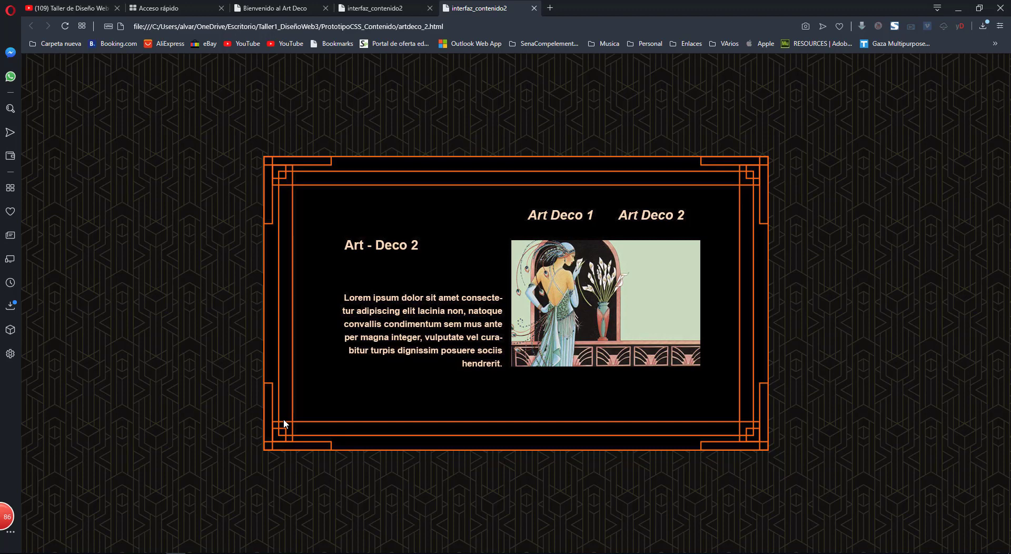
pyautogui.click(291, 552)
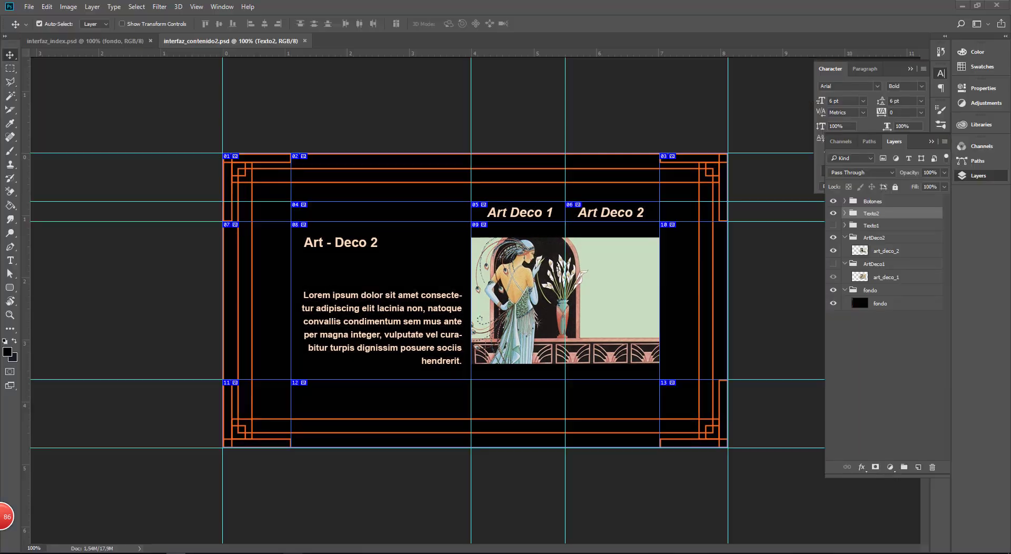
pyautogui.moveTo(332, 553)
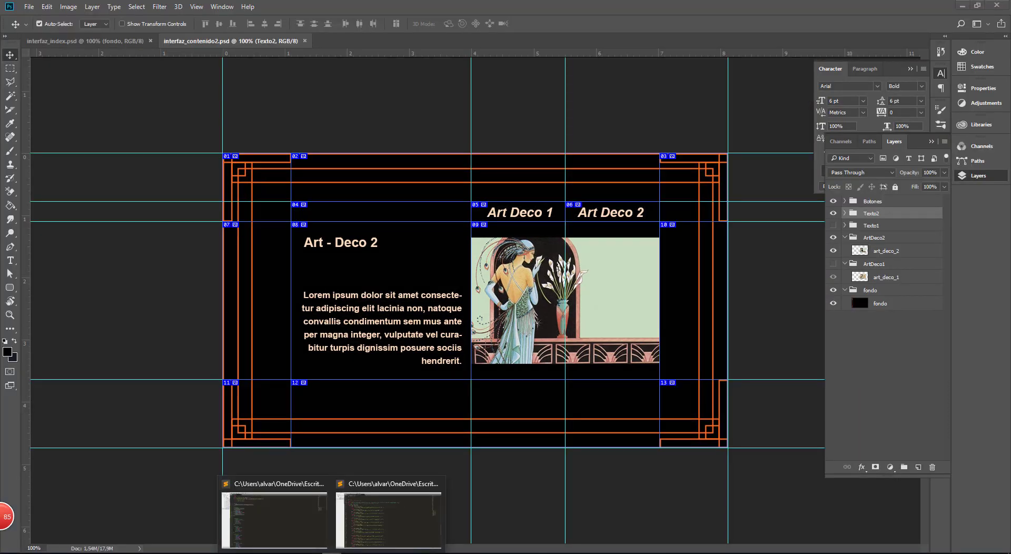
pyautogui.click(376, 538)
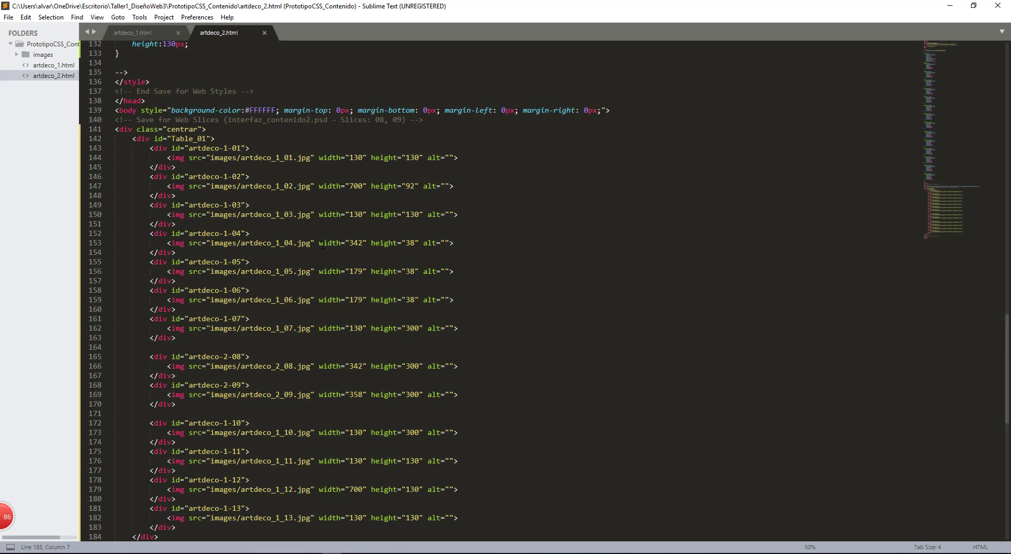
# Step: Review the artdeco-1-01 image tag in the body of artdeco_2.html and the CSS positioning rules of the slice divs
pyautogui.scroll(1, 321, 246)
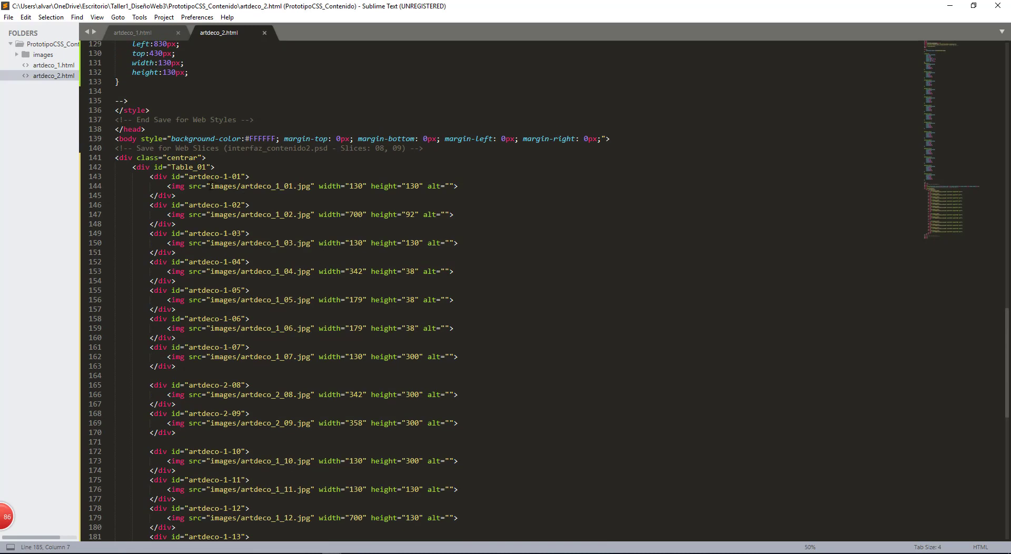
pyautogui.moveTo(210, 186); pyautogui.dragTo(311, 186)
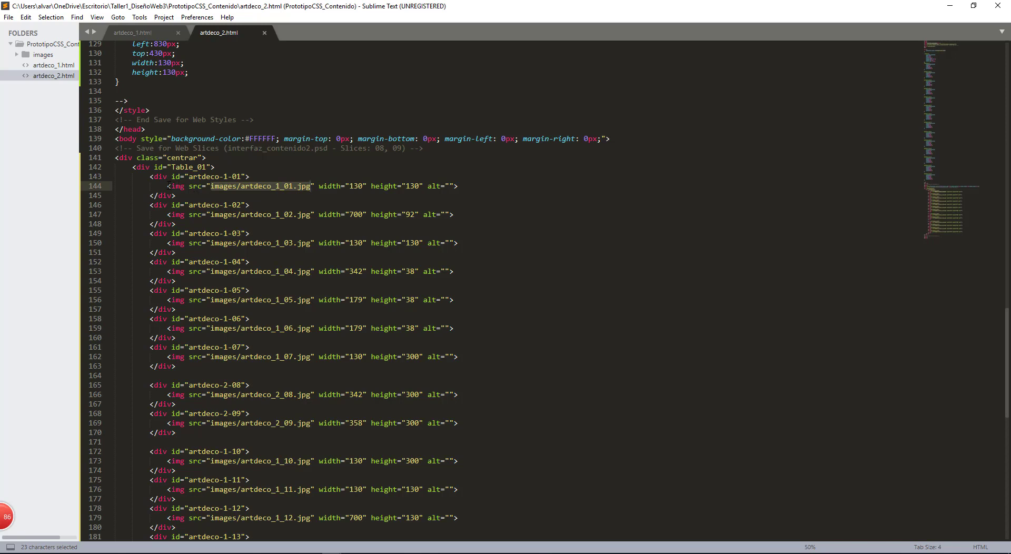
pyautogui.moveTo(169, 186); pyautogui.dragTo(314, 195)
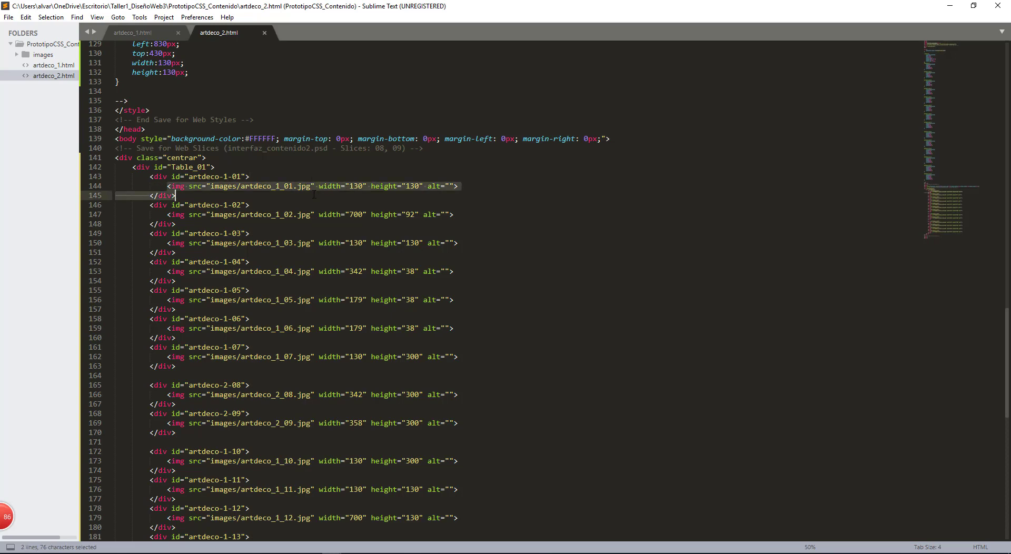
pyautogui.scroll(16, 319, 191)
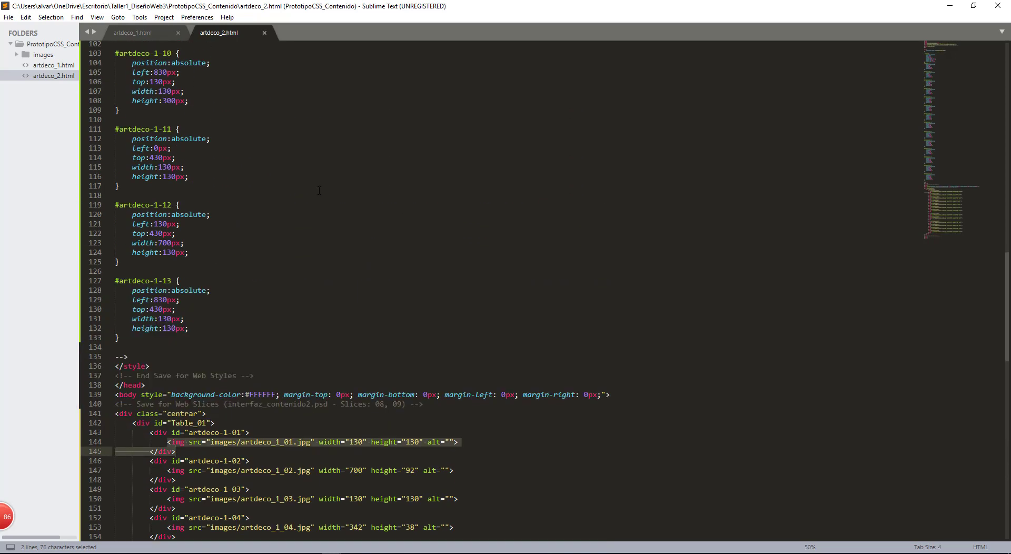
pyautogui.scroll(20, 318, 191)
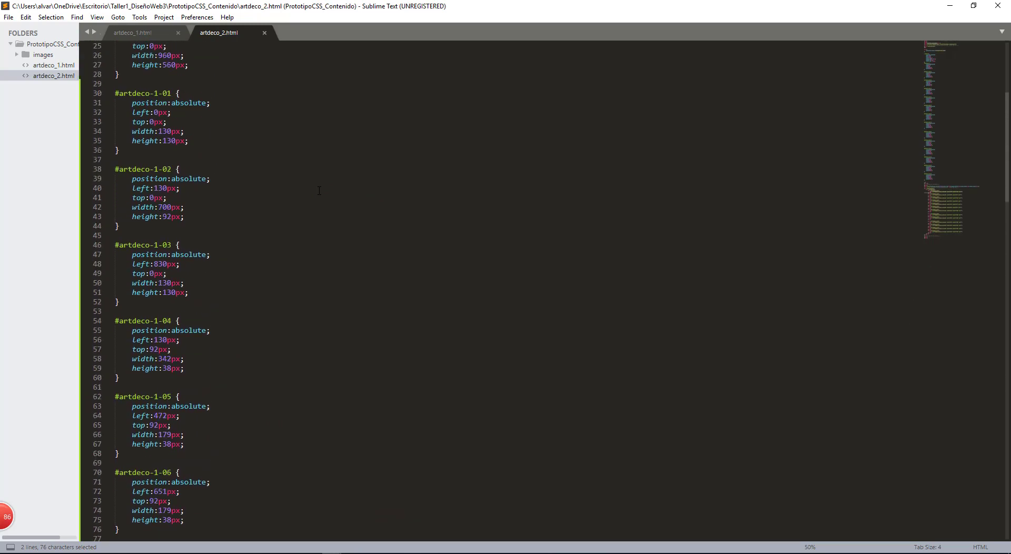
pyautogui.scroll(4, 319, 191)
pyautogui.moveTo(132, 131); pyautogui.dragTo(207, 130)
pyautogui.scroll(-20, 252, 184)
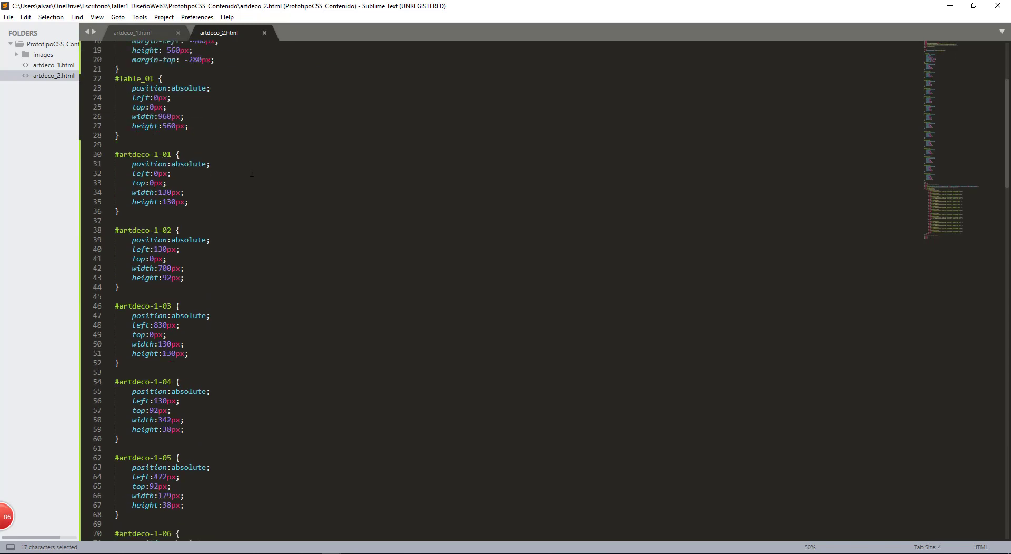
pyautogui.scroll(-12, 252, 184)
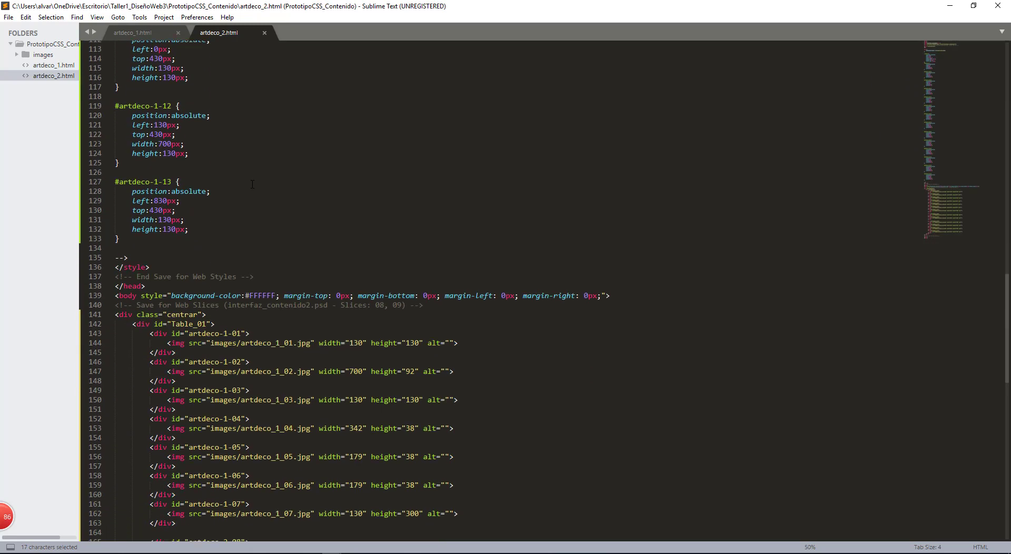